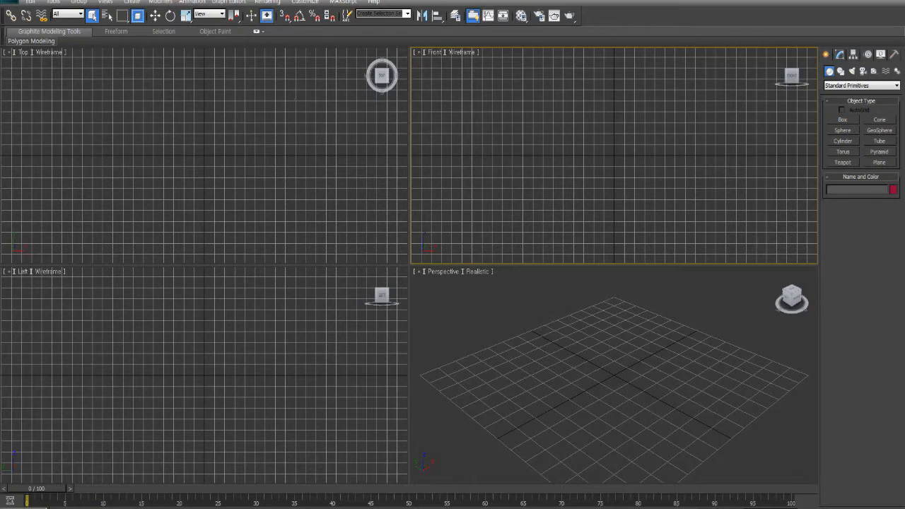
- Examine the character concept image showing the front and back of the archer figure, then put it away
{"action": "mouse_move", "coordinate": [132, 504]}
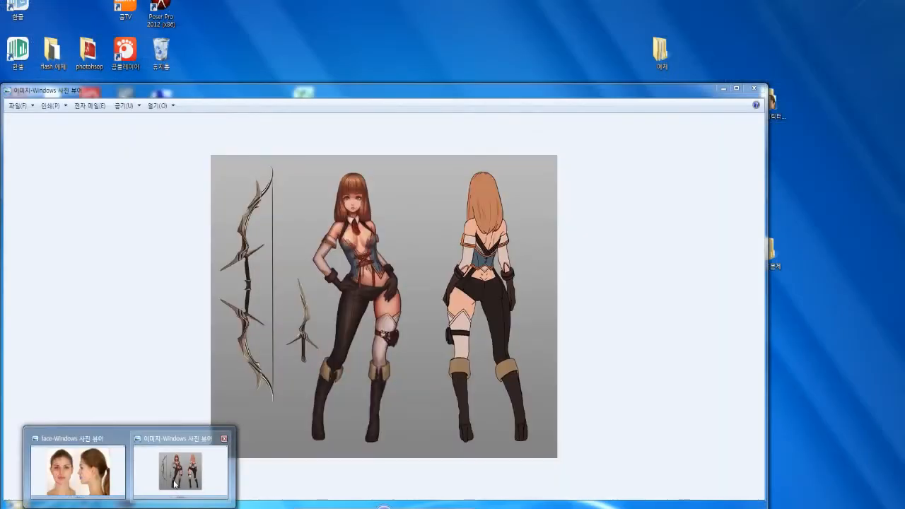
{"action": "left_click", "coordinate": [182, 468]}
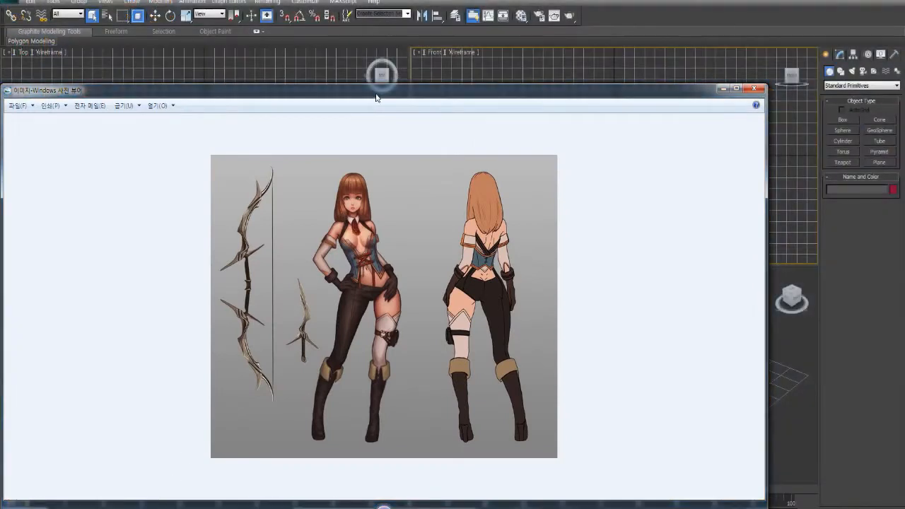
{"action": "left_click_drag", "start_coordinate": [375, 97], "coordinate": [375, 67]}
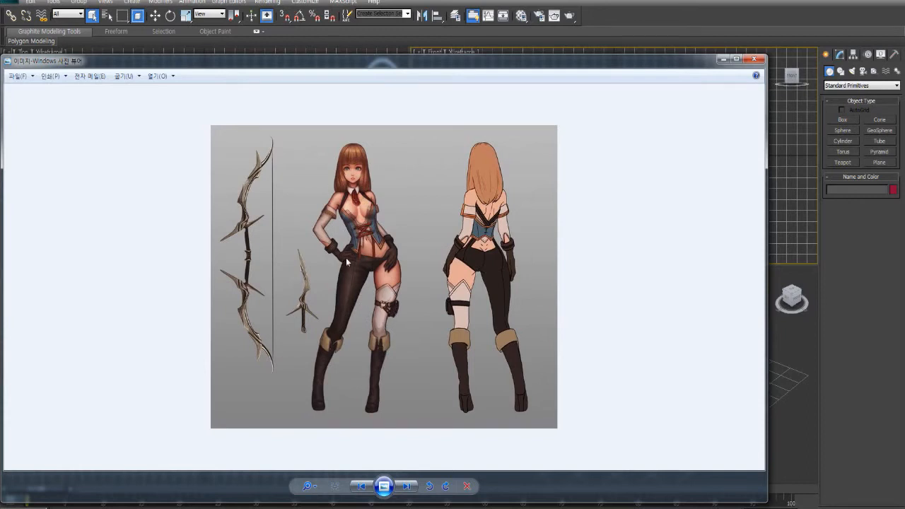
{"action": "left_click", "coordinate": [722, 60]}
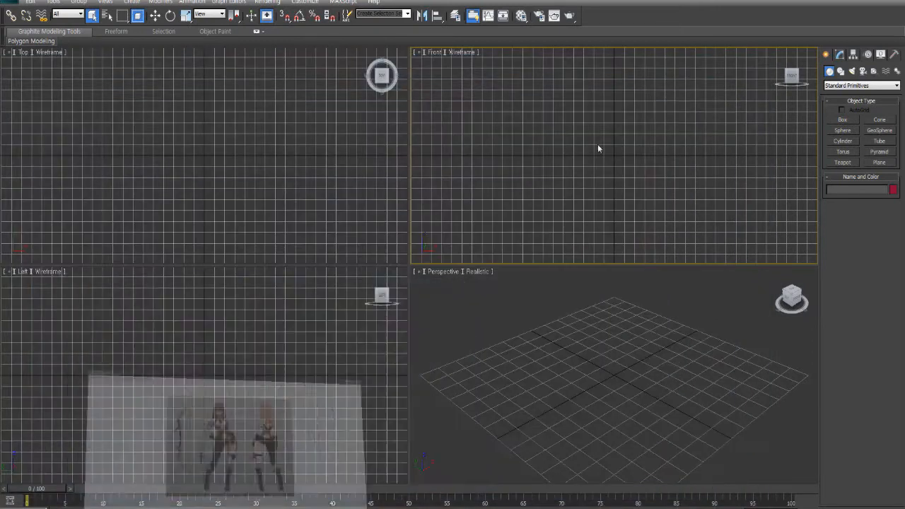
- Examine the face reference photo with its front and side topology guide lines, then put it away
{"action": "mouse_move", "coordinate": [102, 506]}
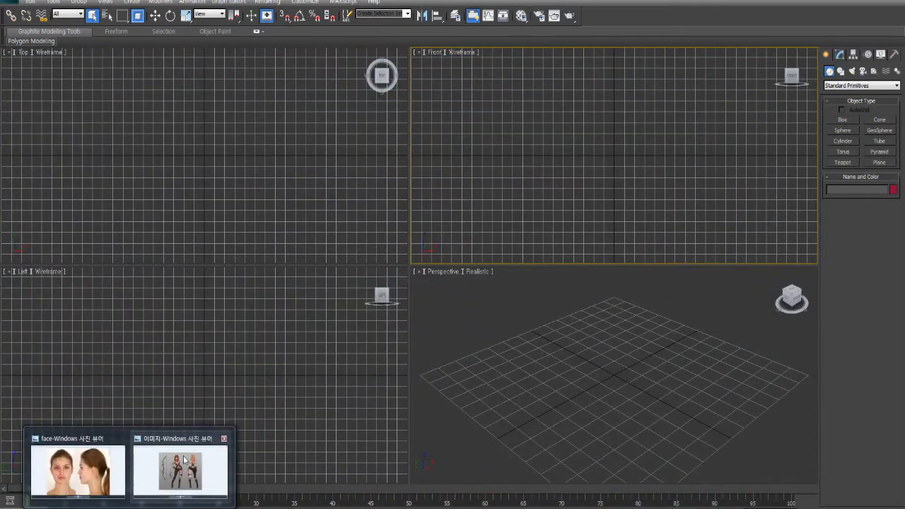
{"action": "left_click", "coordinate": [113, 470]}
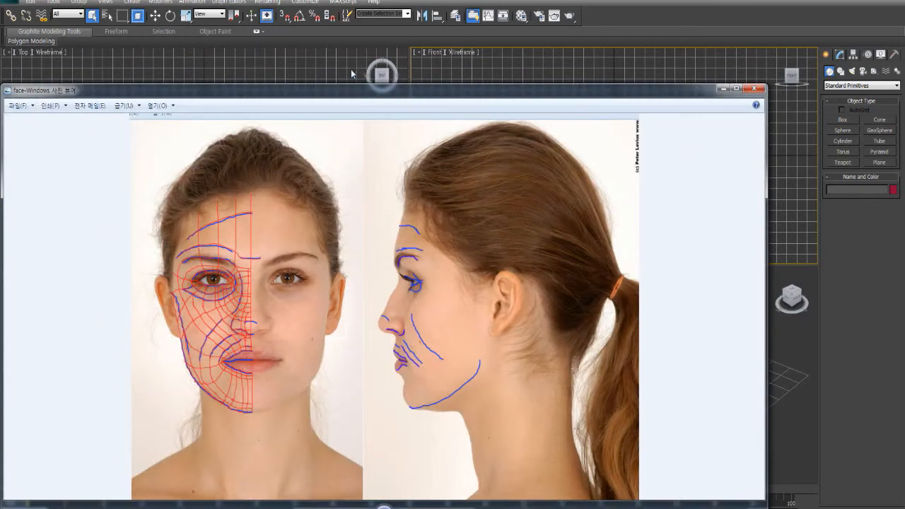
{"action": "left_click_drag", "start_coordinate": [360, 87], "coordinate": [379, 61]}
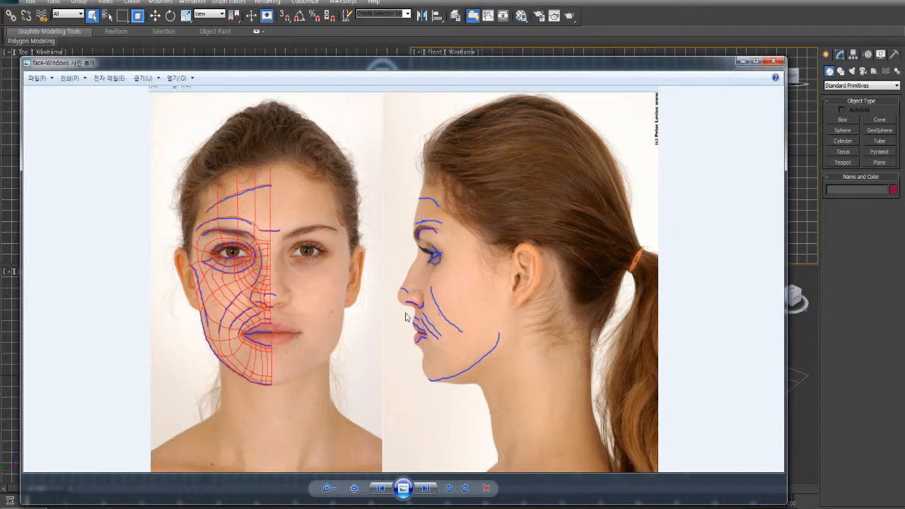
{"action": "left_click", "coordinate": [740, 65]}
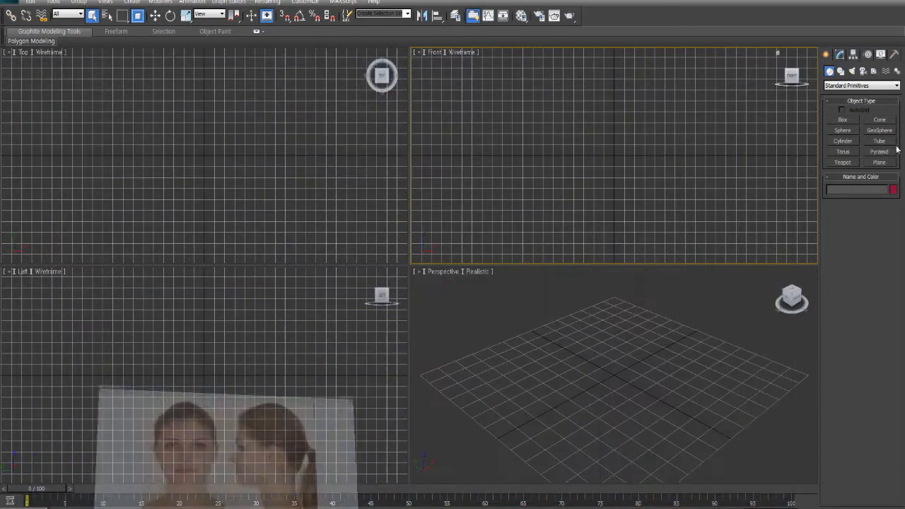
- Draw an upright plane about 73 units high in the Front viewport and set its absolute X position to 0
{"action": "left_click", "coordinate": [878, 162]}
{"action": "left_click_drag", "start_coordinate": [587, 102], "coordinate": [643, 183]}
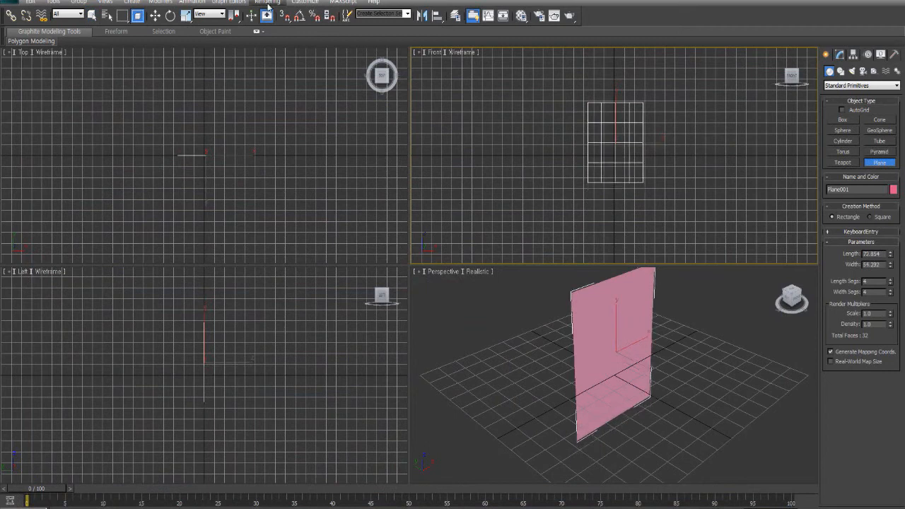
{"action": "left_click", "coordinate": [155, 16]}
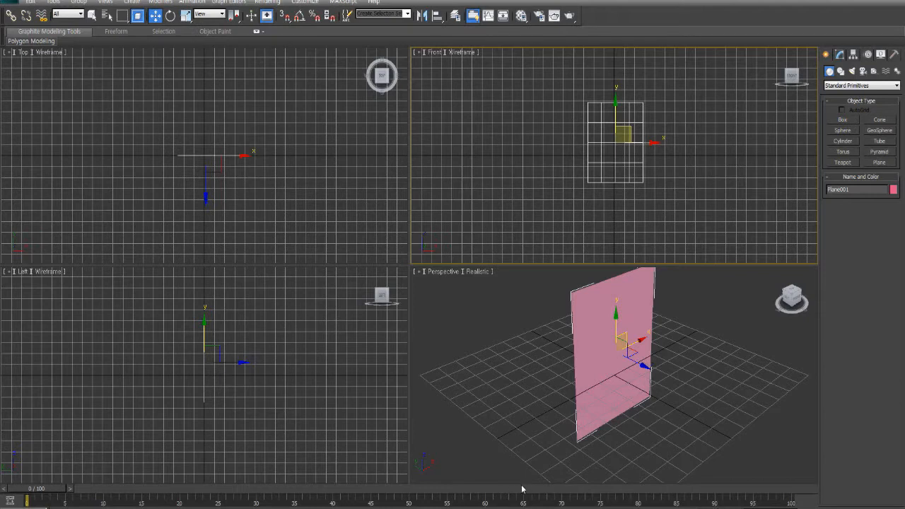
{"action": "right_click", "coordinate": [156, 17]}
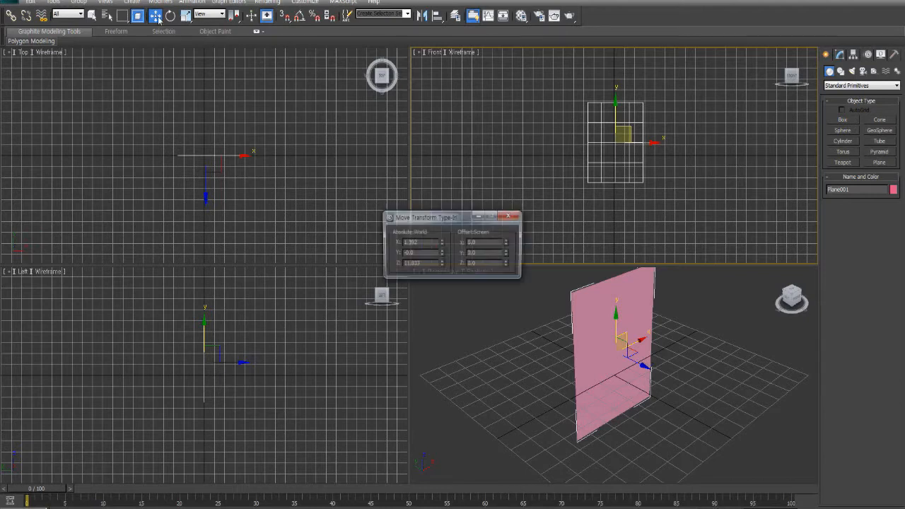
{"action": "double_click", "coordinate": [427, 244]}
{"action": "type", "text": "0"}
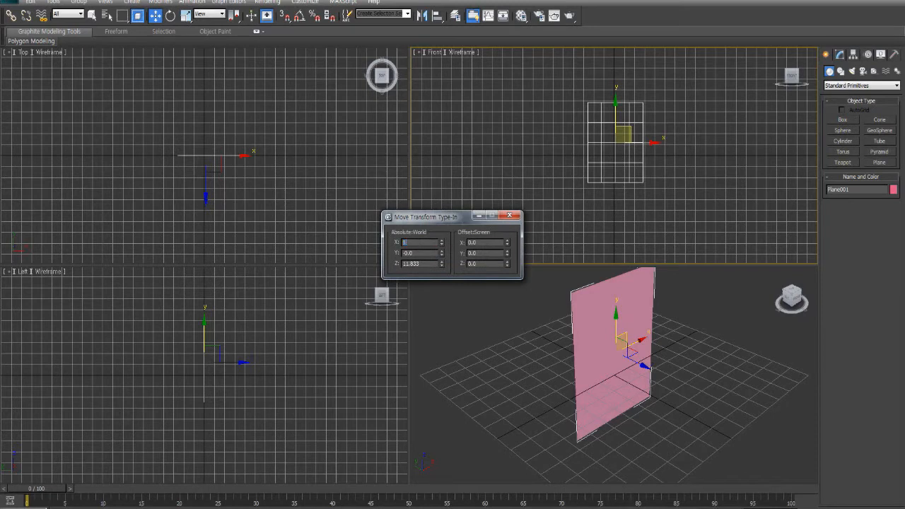
{"action": "key", "text": "Return"}
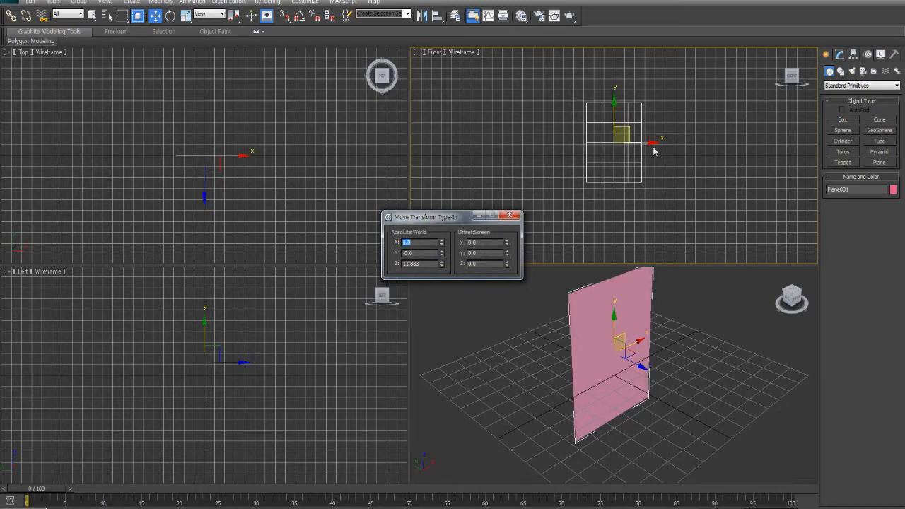
{"action": "left_click", "coordinate": [509, 215]}
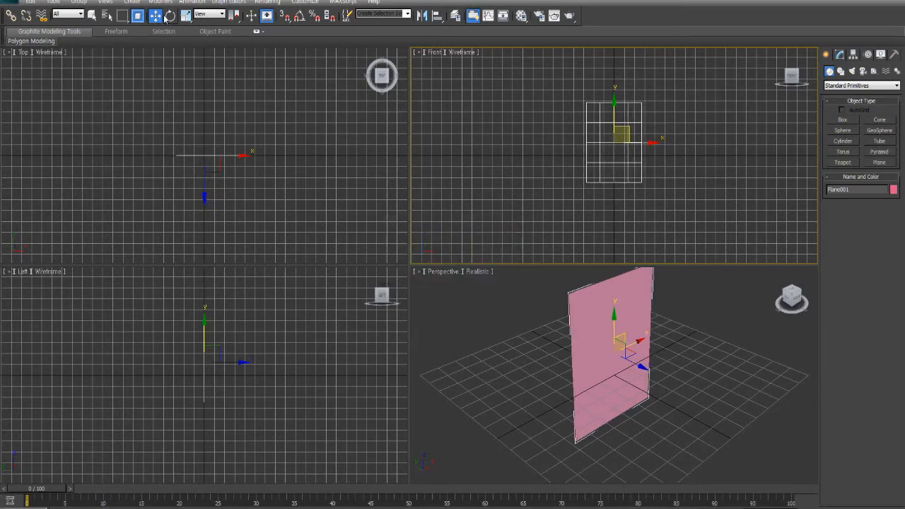
{"action": "right_click", "coordinate": [159, 15]}
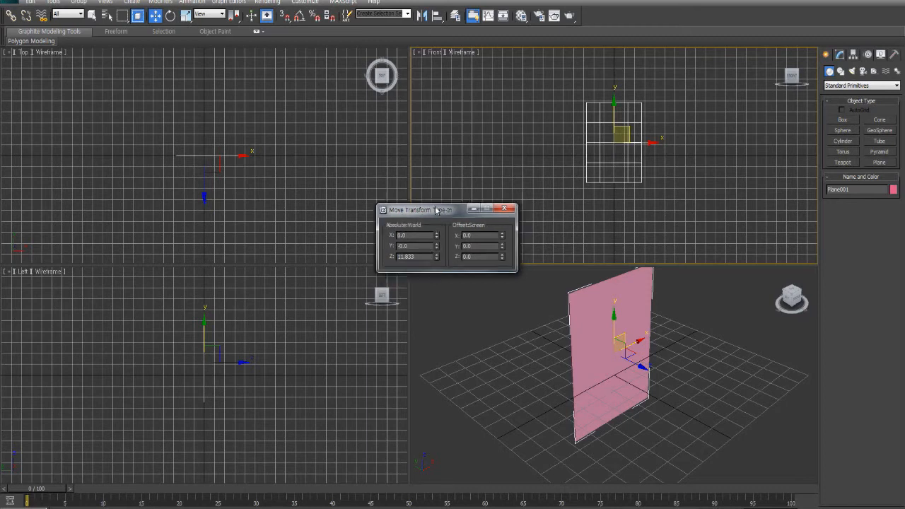
{"action": "left_click_drag", "start_coordinate": [442, 218], "coordinate": [381, 113]}
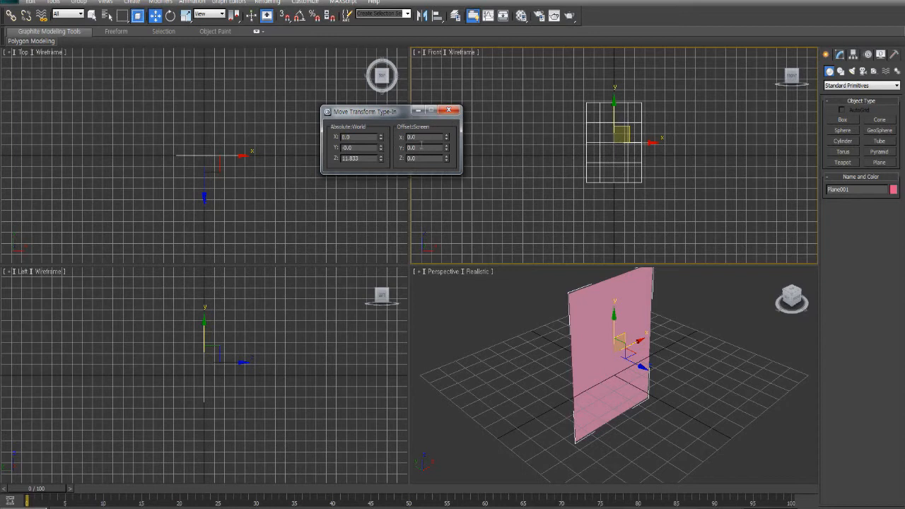
{"action": "left_click", "coordinate": [449, 111]}
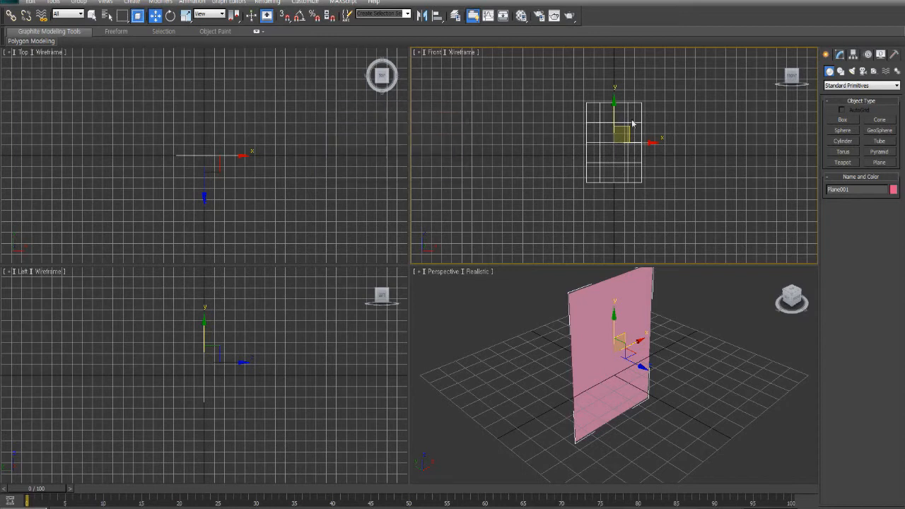
- Reduce the plane's length segments and width segments to 1 each
{"action": "left_click", "coordinate": [840, 55]}
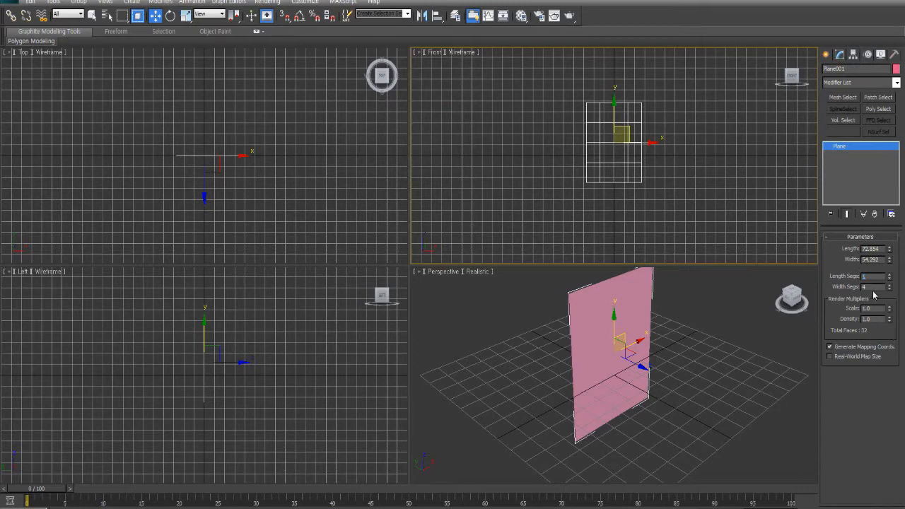
{"action": "key", "text": "Tab"}
{"action": "type", "text": "1"}
{"action": "key", "text": "Return"}
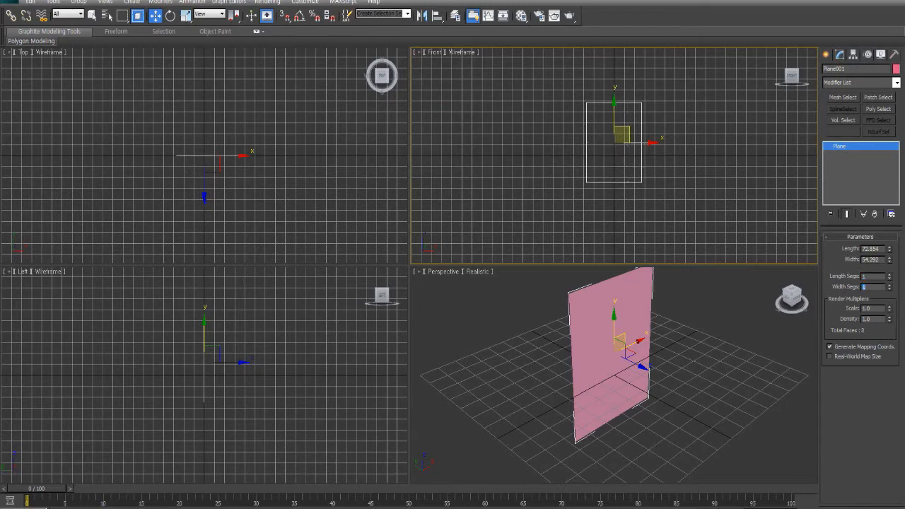
- Switch the Front and Left viewports from wireframe to Shaded display
{"action": "left_click", "coordinate": [463, 53]}
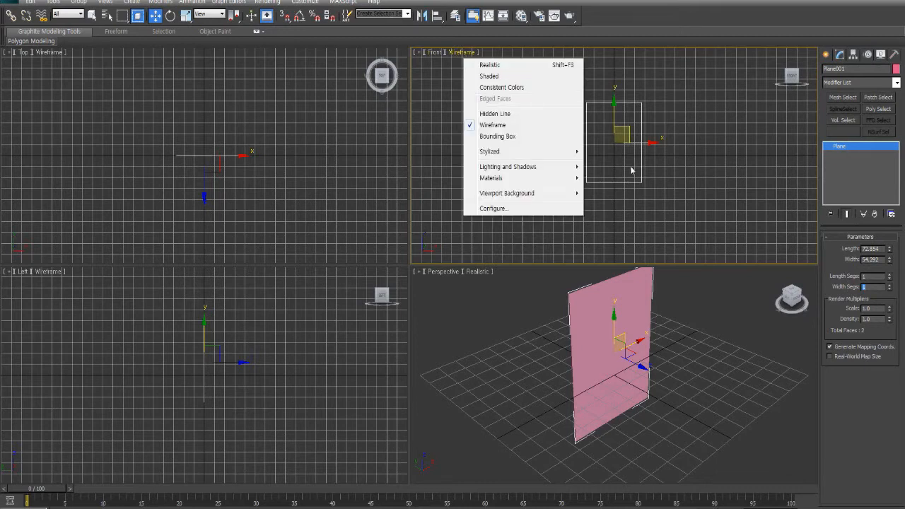
{"action": "left_click", "coordinate": [514, 78]}
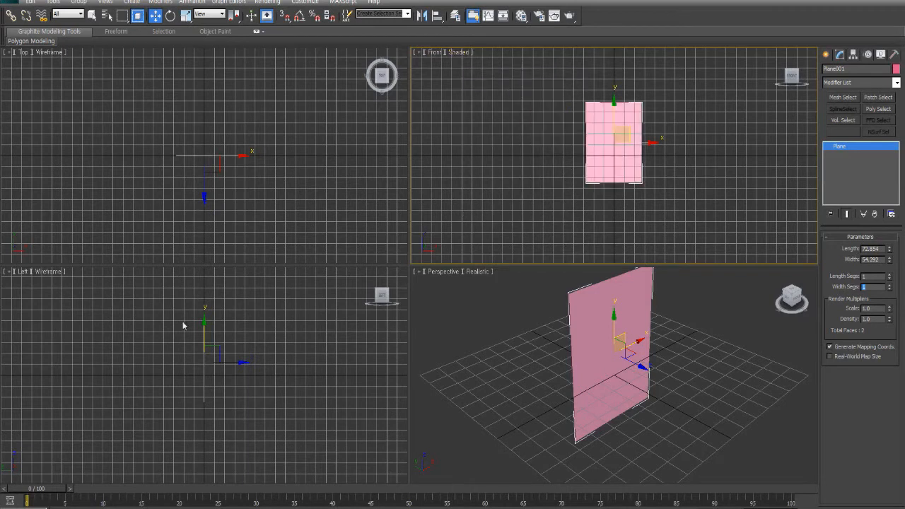
{"action": "left_click", "coordinate": [40, 308]}
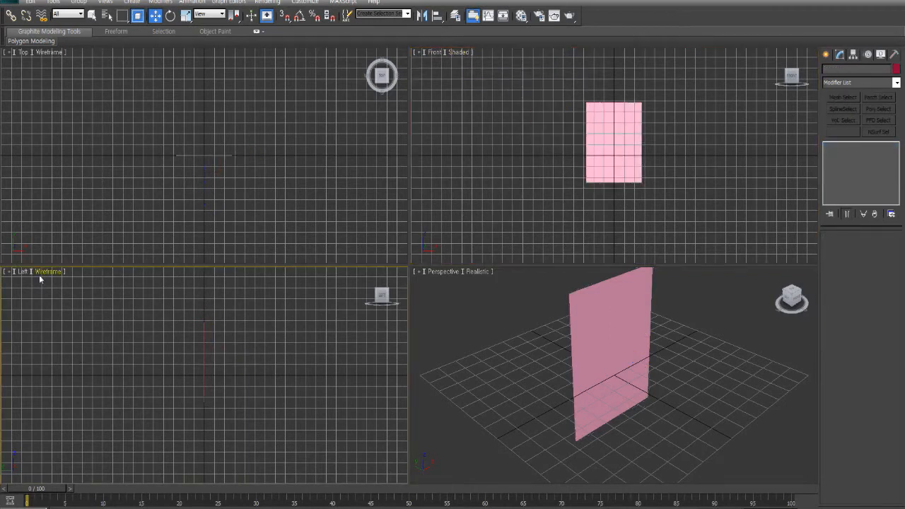
{"action": "left_click", "coordinate": [39, 275]}
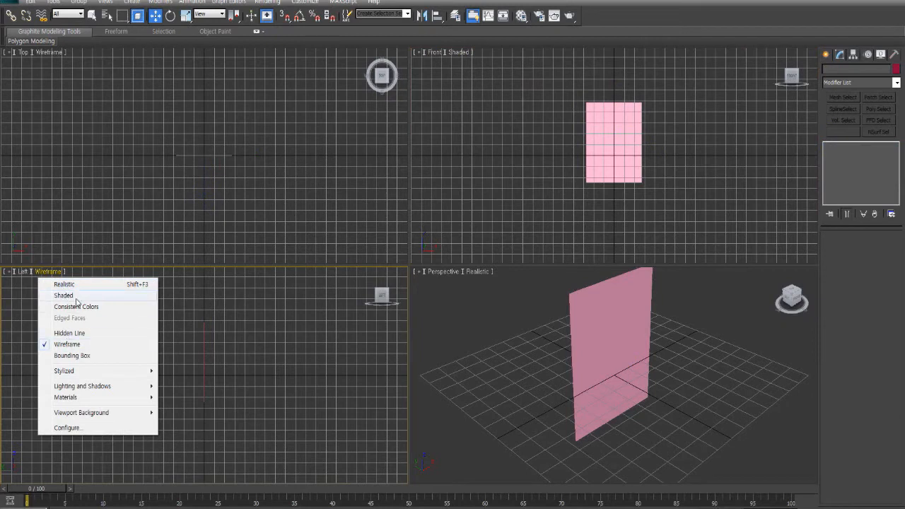
{"action": "left_click", "coordinate": [63, 296]}
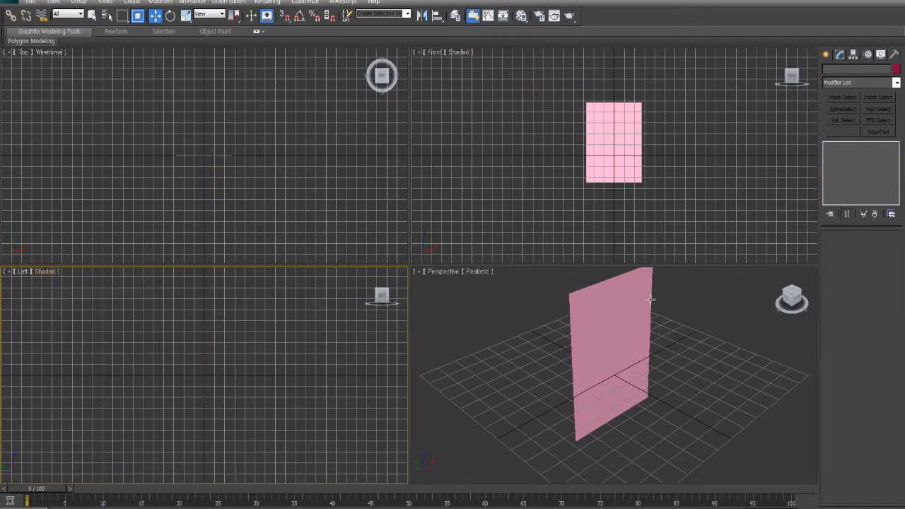
- With the plane selected, load the face JPEG as a Bitmap in the Diffuse Color map of the second material slot
{"action": "left_click", "coordinate": [616, 143]}
{"action": "middle_click_drag", "start_coordinate": [684, 380], "coordinate": [622, 372], "text": "alt"}
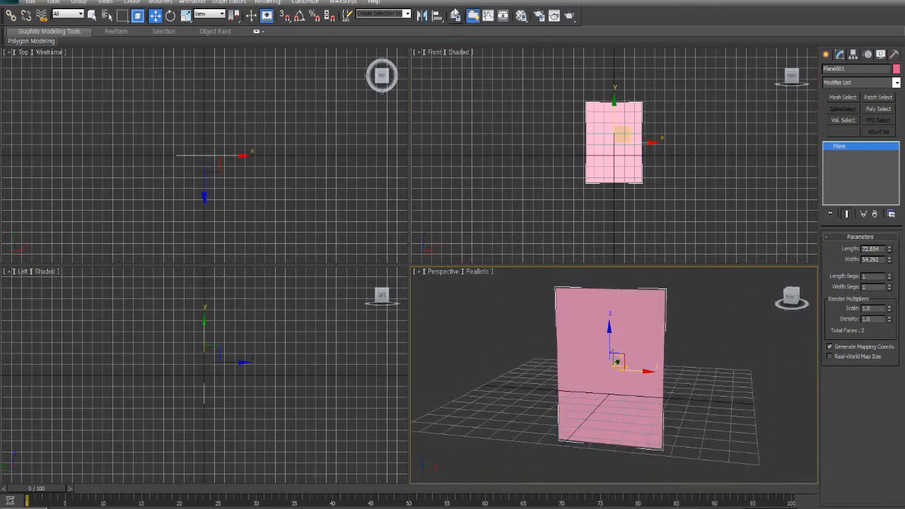
{"action": "left_click", "coordinate": [521, 16]}
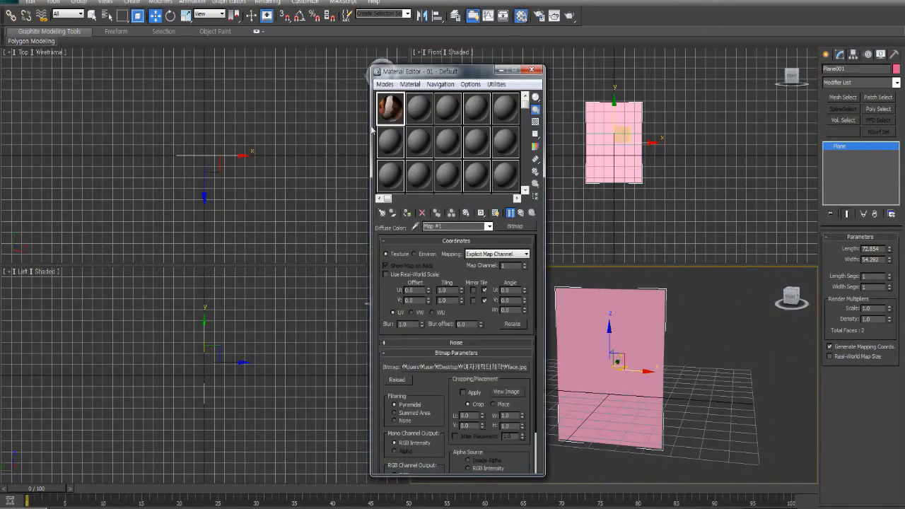
{"action": "left_click", "coordinate": [416, 111]}
{"action": "left_click", "coordinate": [455, 403]}
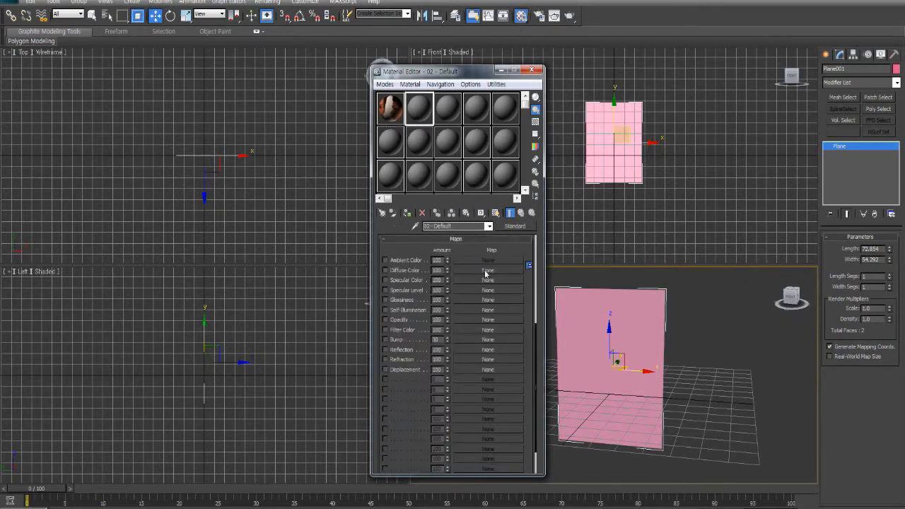
{"action": "left_click", "coordinate": [487, 270]}
{"action": "double_click", "coordinate": [377, 148]}
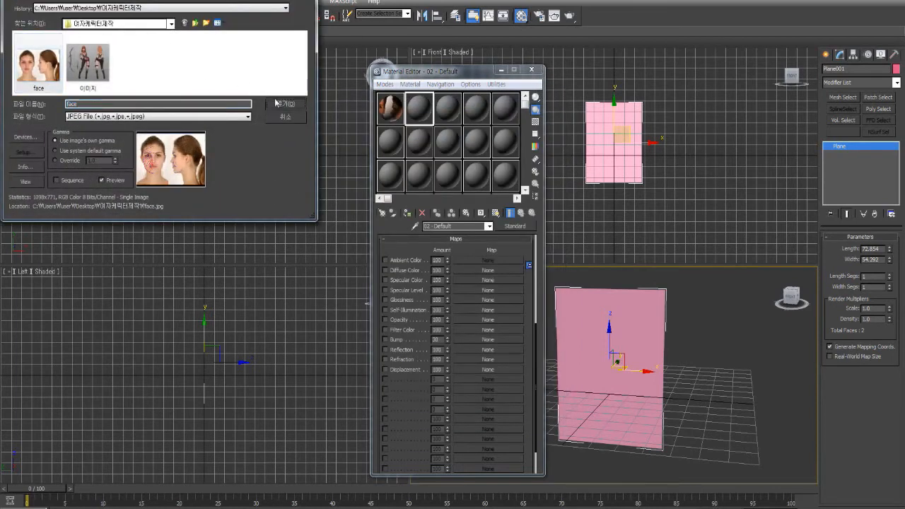
{"action": "left_click", "coordinate": [275, 103]}
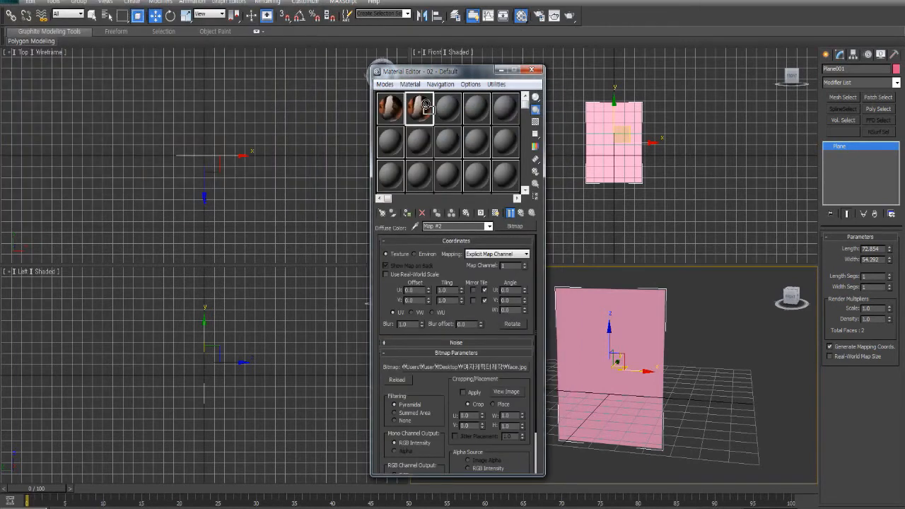
- Assign the face material to the plane and show its map shaded in the viewports
{"action": "left_click_drag", "start_coordinate": [427, 105], "coordinate": [649, 348]}
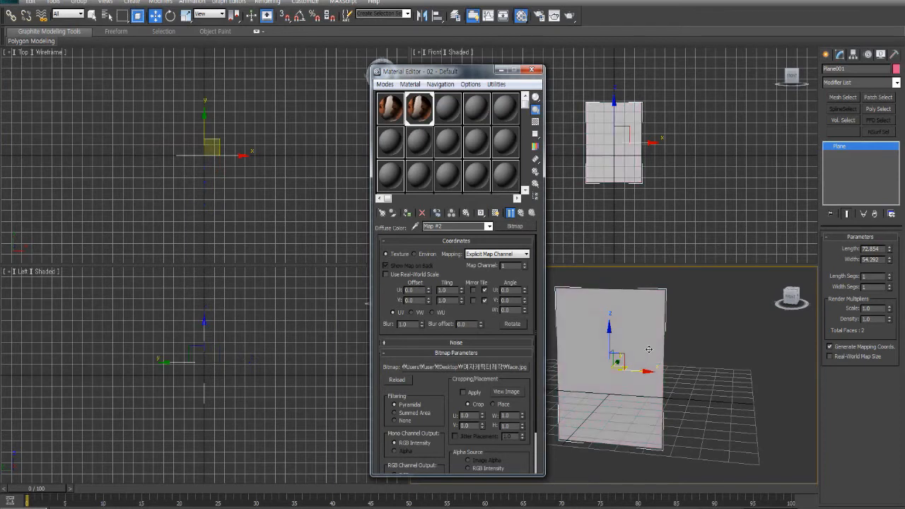
{"action": "left_click", "coordinate": [496, 213]}
{"action": "left_click", "coordinate": [597, 142]}
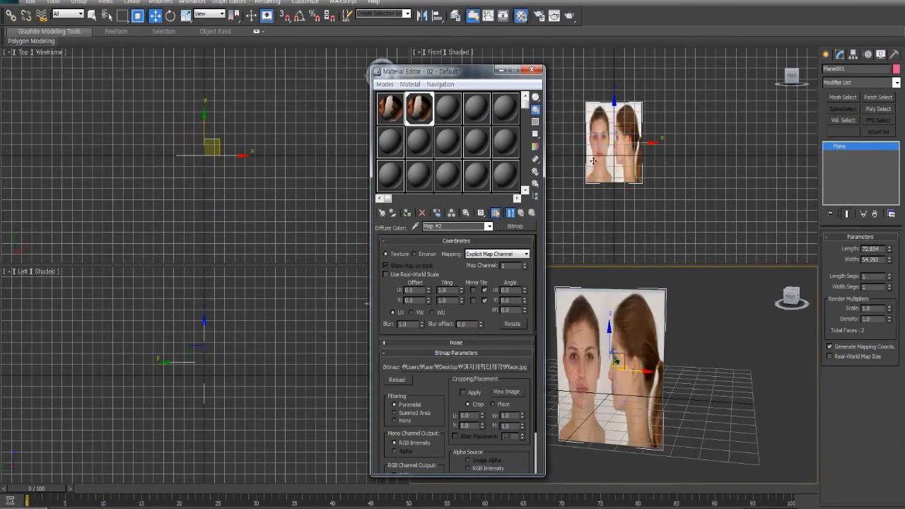
{"action": "scroll", "coordinate": [598, 142], "scroll_direction": "up", "scroll_amount": 5}
{"action": "middle_click_drag", "start_coordinate": [611, 211], "coordinate": [630, 228]}
{"action": "scroll", "coordinate": [639, 138], "scroll_direction": "down", "scroll_amount": 2}
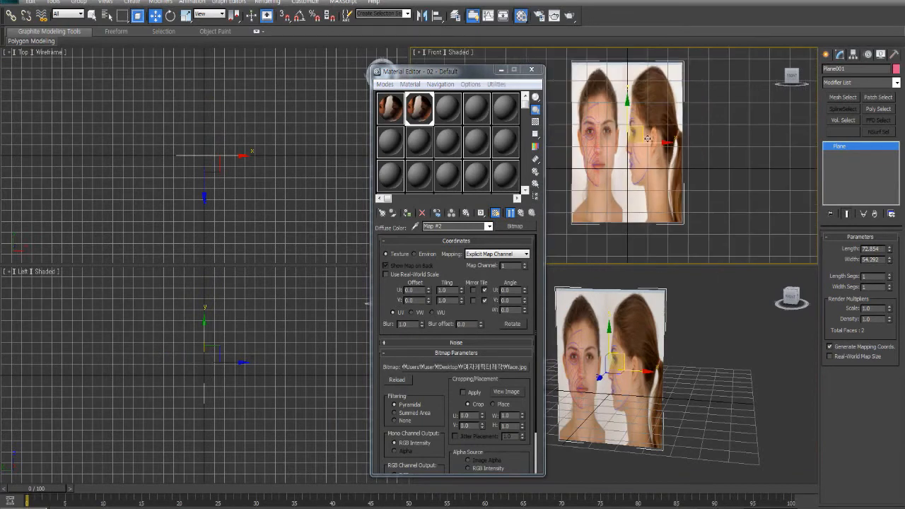
- Apply cropping to the face bitmap so only the front-view half of the photo is used, with a crop width of 0.458
{"action": "left_click", "coordinate": [478, 398]}
{"action": "left_click", "coordinate": [507, 393]}
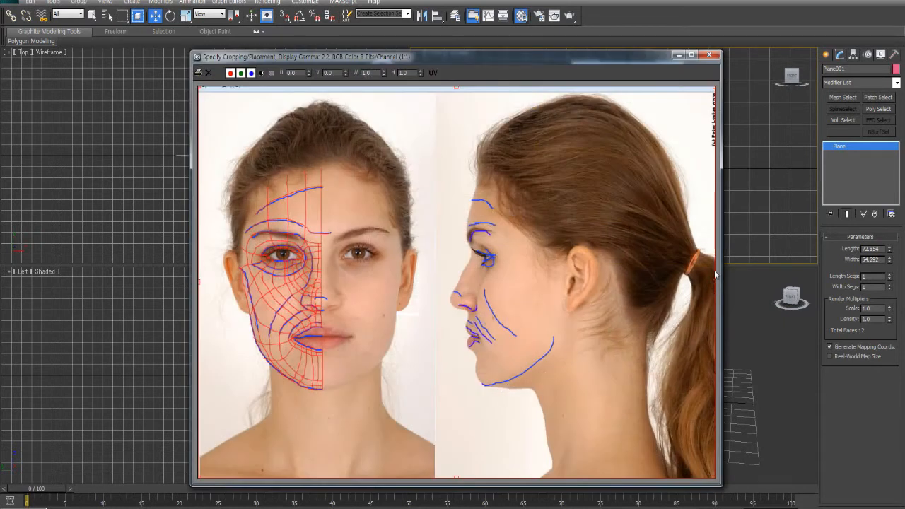
{"action": "left_click_drag", "start_coordinate": [712, 283], "coordinate": [435, 293]}
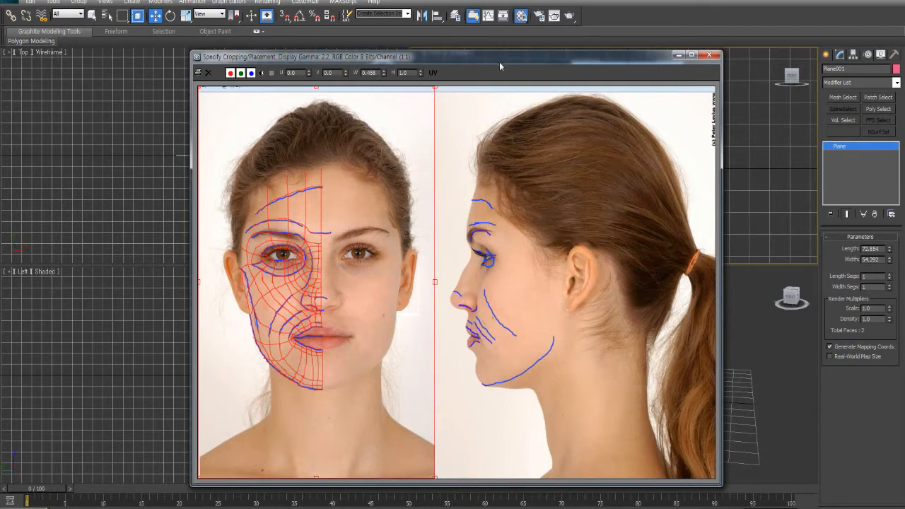
{"action": "left_click_drag", "start_coordinate": [499, 66], "coordinate": [187, 68]}
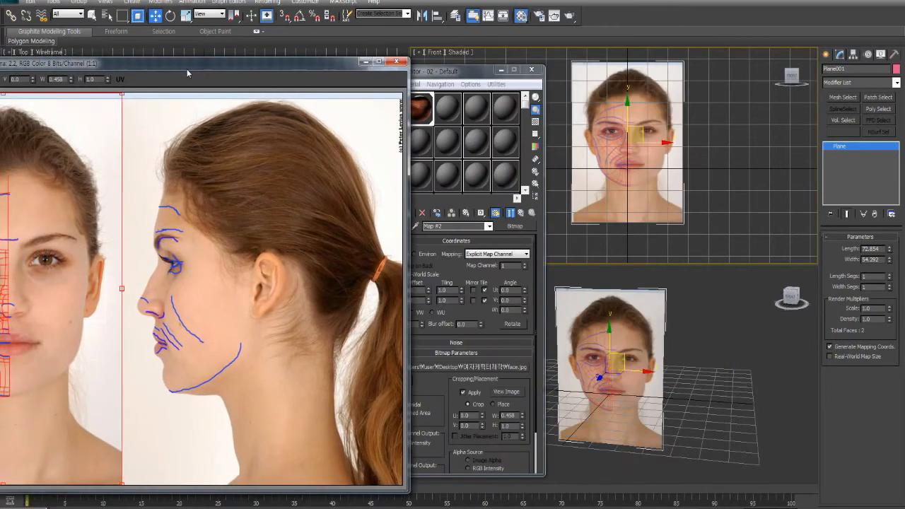
- Close the bitmap crop view and narrow the face plane's width to 45.063 to correct the photo's proportions
{"action": "left_click", "coordinate": [400, 62]}
{"action": "middle_click_drag", "start_coordinate": [701, 236], "coordinate": [708, 246]}
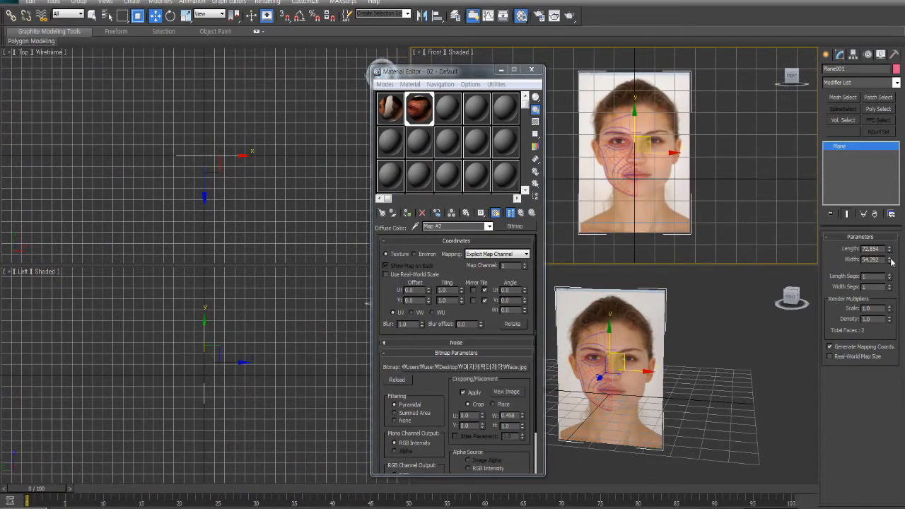
{"action": "left_click_drag", "start_coordinate": [889, 259], "coordinate": [886, 266]}
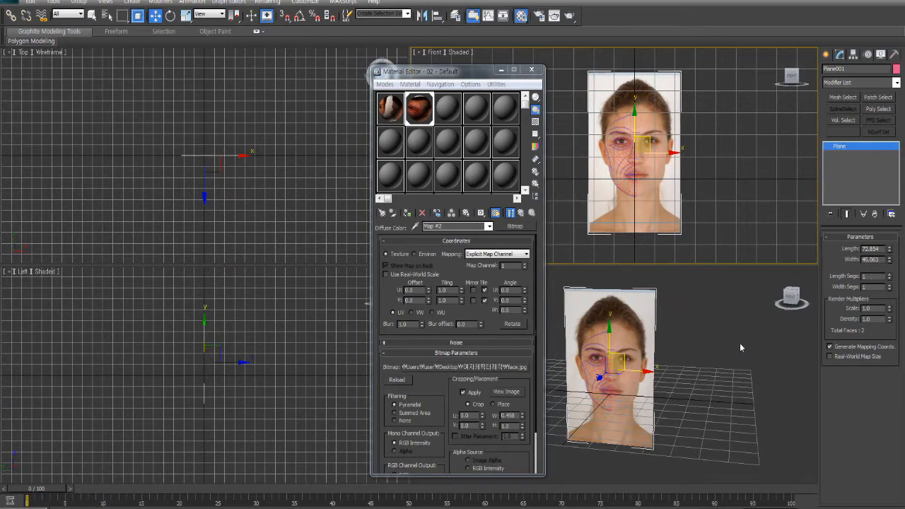
{"action": "left_click", "coordinate": [712, 383]}
{"action": "left_click_drag", "start_coordinate": [457, 72], "coordinate": [323, 265]}
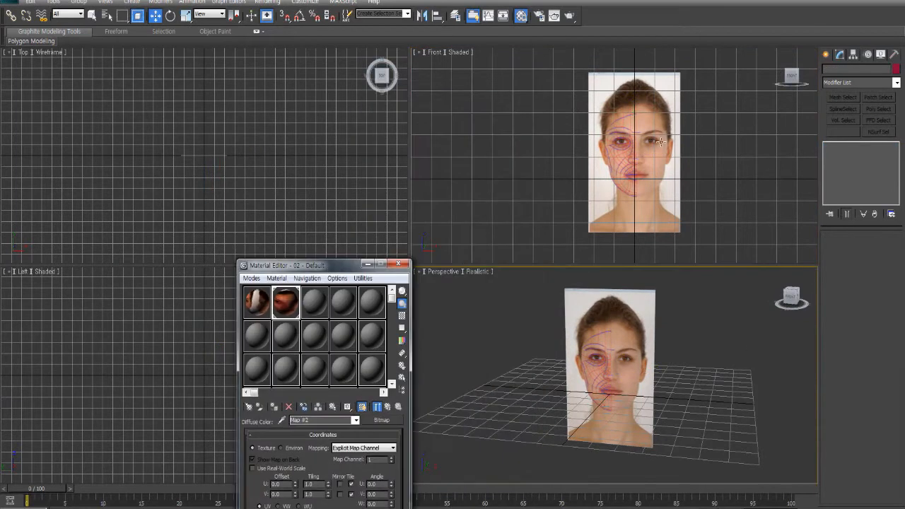
- With angle snap on, rotate the front face plane 90 degrees about its vertical axis as a separate copy, forming a cross
{"action": "left_click", "coordinate": [559, 170]}
{"action": "scroll", "coordinate": [559, 170], "scroll_direction": "up", "scroll_amount": 2}
{"action": "middle_click_drag", "start_coordinate": [559, 171], "coordinate": [563, 206]}
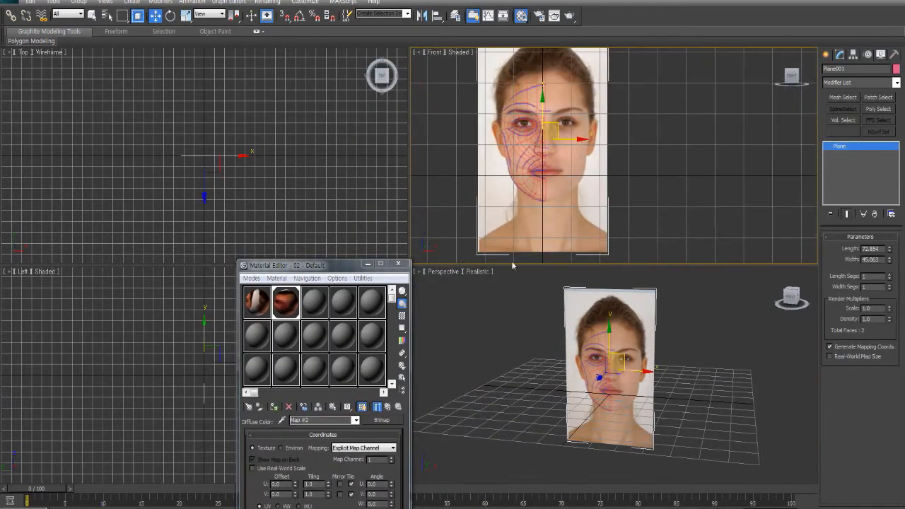
{"action": "middle_click_drag", "start_coordinate": [172, 395], "coordinate": [128, 413]}
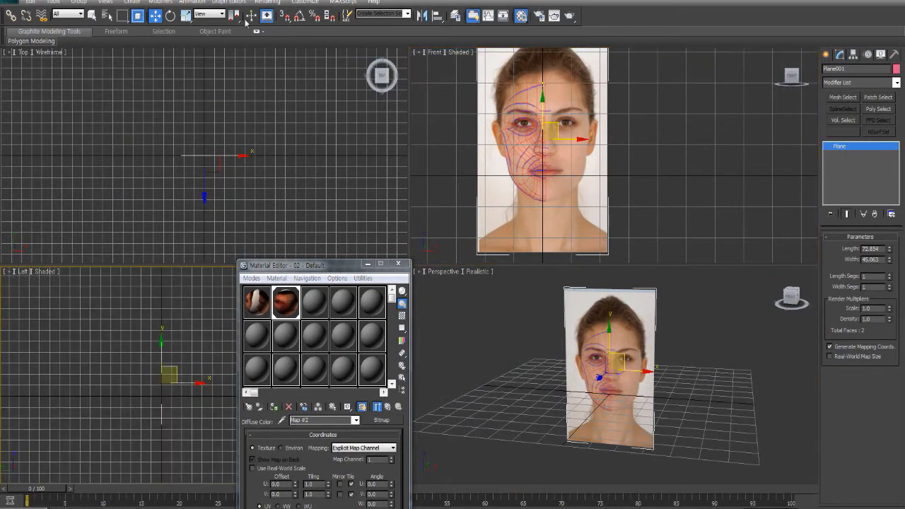
{"action": "left_click", "coordinate": [171, 16]}
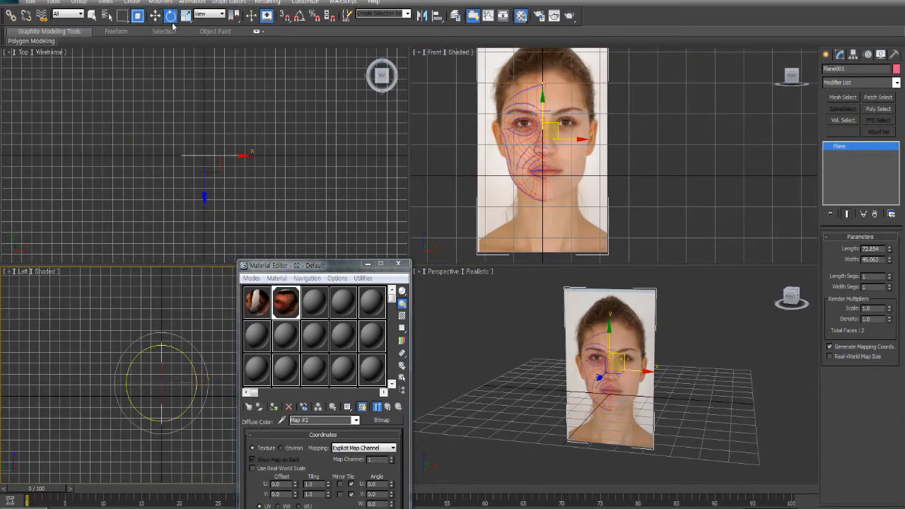
{"action": "left_click", "coordinate": [300, 16]}
{"action": "middle_click_drag", "start_coordinate": [547, 147], "coordinate": [538, 183]}
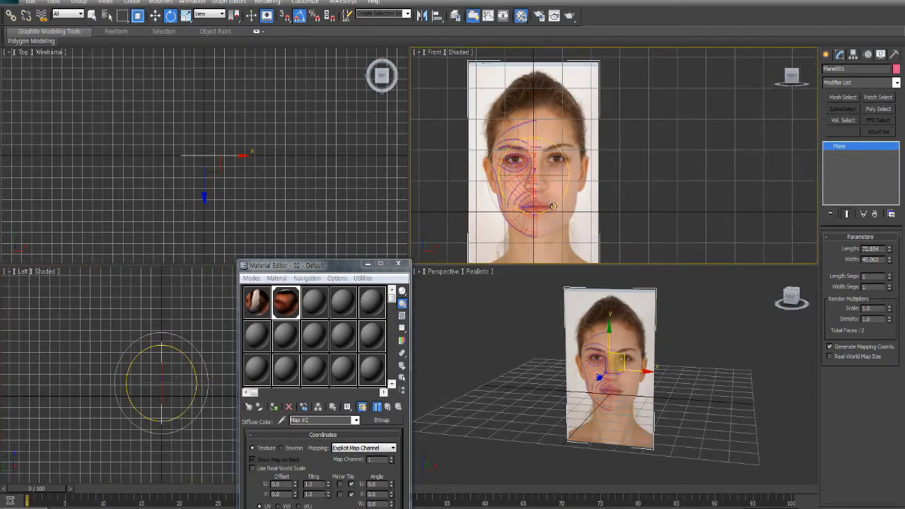
{"action": "left_click_drag", "start_coordinate": [554, 176], "coordinate": [607, 176], "text": "shift"}
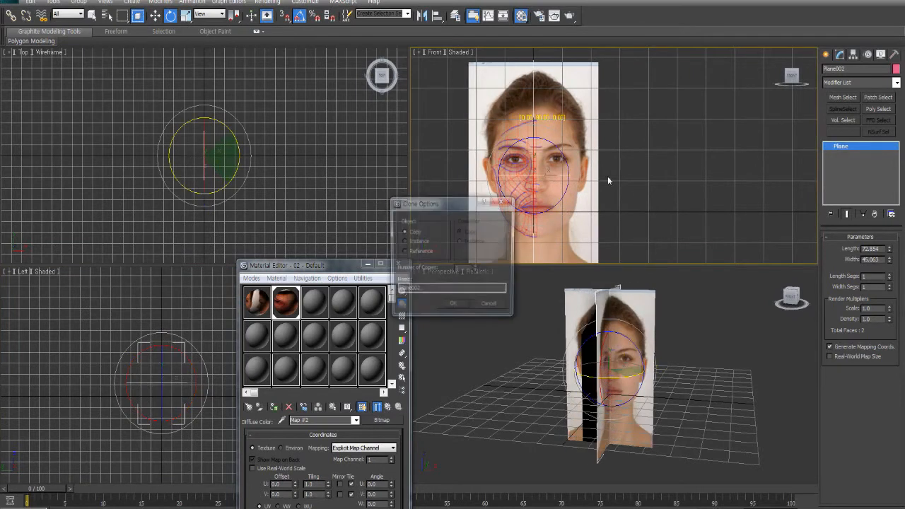
{"action": "left_click", "coordinate": [453, 306]}
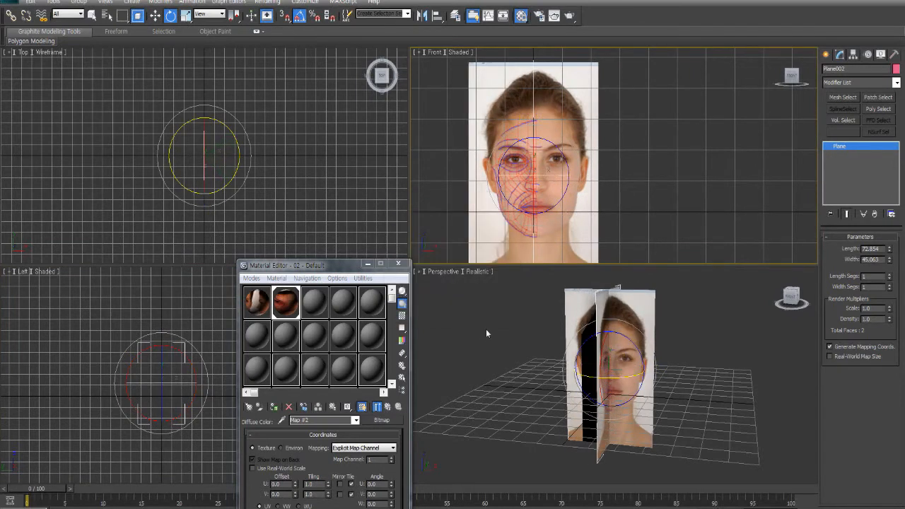
- Switch the Perspective viewport from Realistic to Shaded display
{"action": "middle_click_drag", "start_coordinate": [545, 390], "coordinate": [564, 405], "text": "alt"}
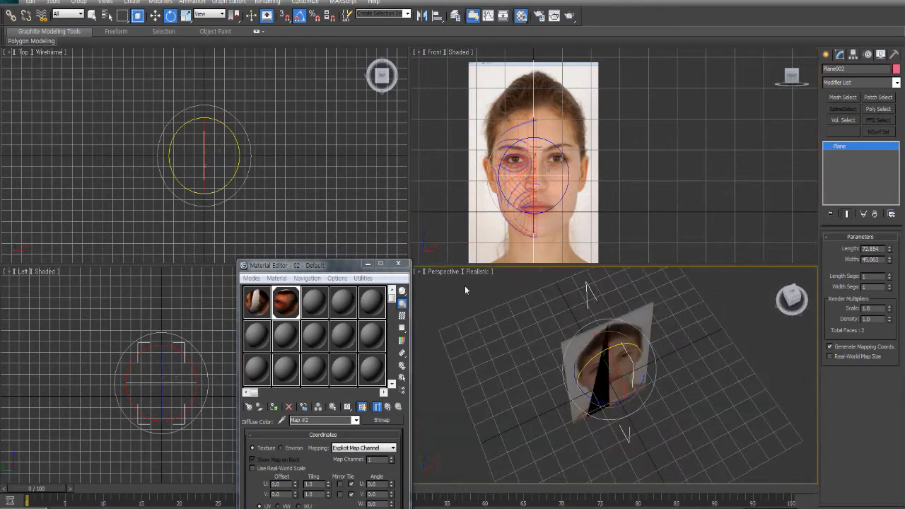
{"action": "left_click", "coordinate": [482, 275]}
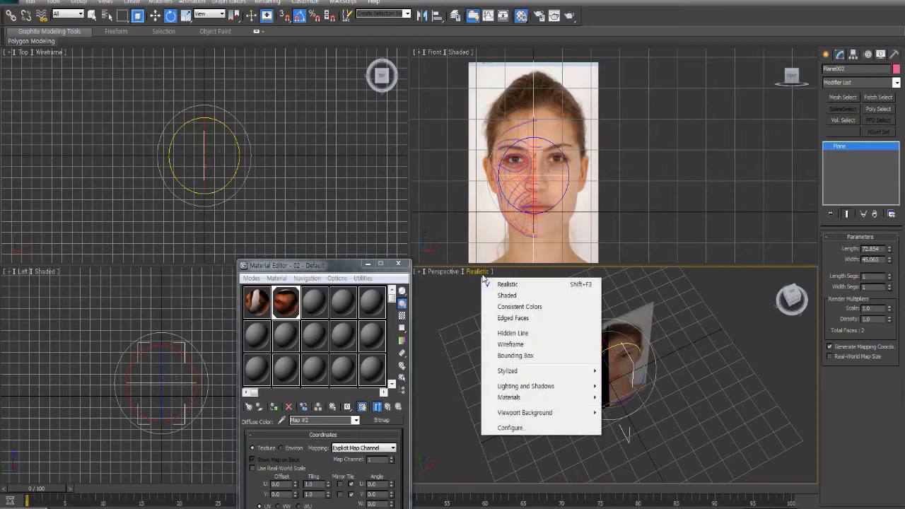
{"action": "left_click", "coordinate": [515, 295]}
{"action": "left_click", "coordinate": [464, 52]}
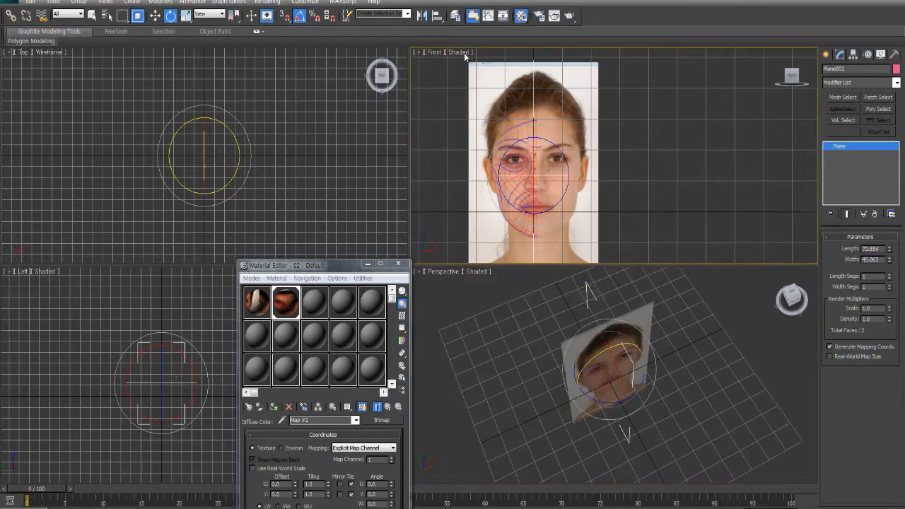
- Examine the front plane and its rotated copy from several angles, checking how the copy displays in the Left viewport
{"action": "middle_click_drag", "start_coordinate": [545, 480], "coordinate": [418, 370], "text": "alt"}
{"action": "left_click", "coordinate": [506, 416]}
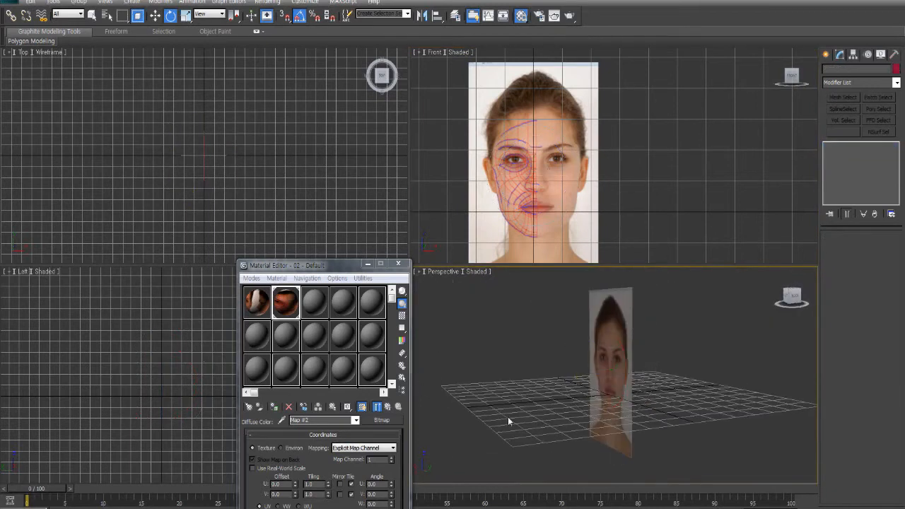
{"action": "middle_click_drag", "start_coordinate": [507, 416], "coordinate": [712, 488], "text": "alt"}
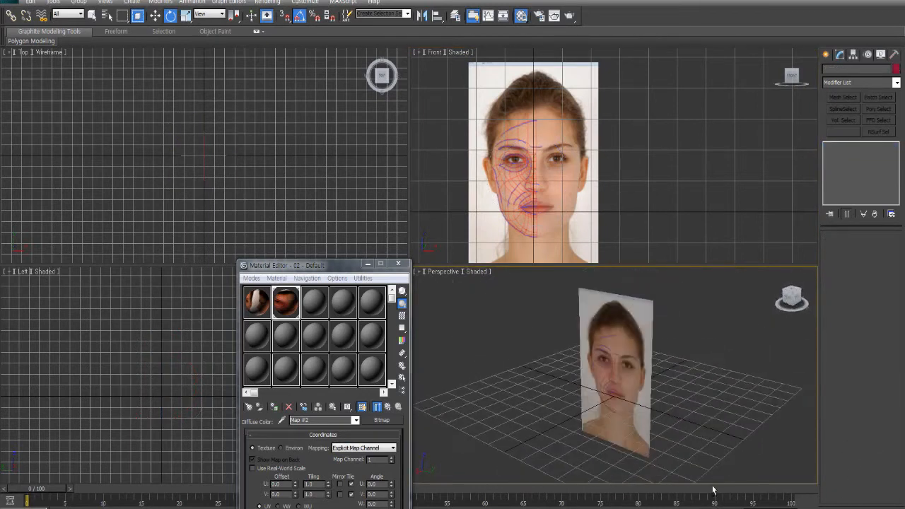
{"action": "left_click", "coordinate": [149, 366]}
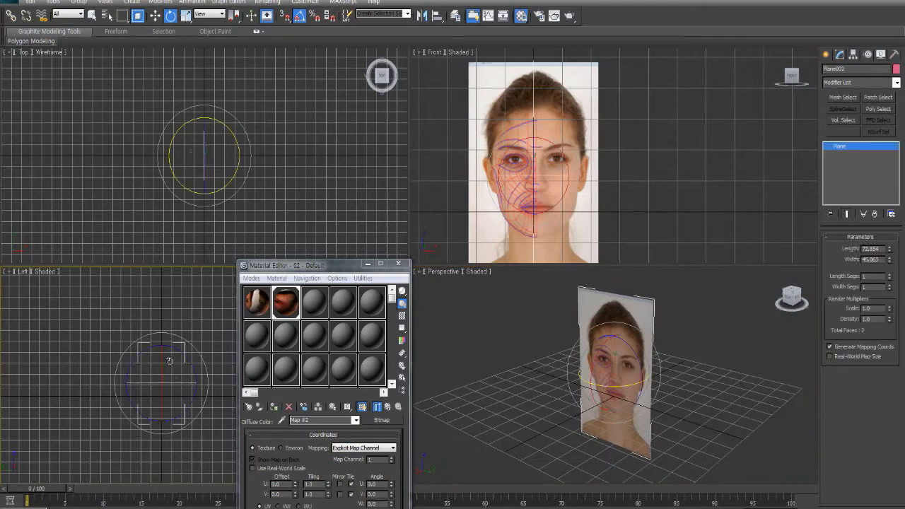
{"action": "left_click", "coordinate": [55, 274]}
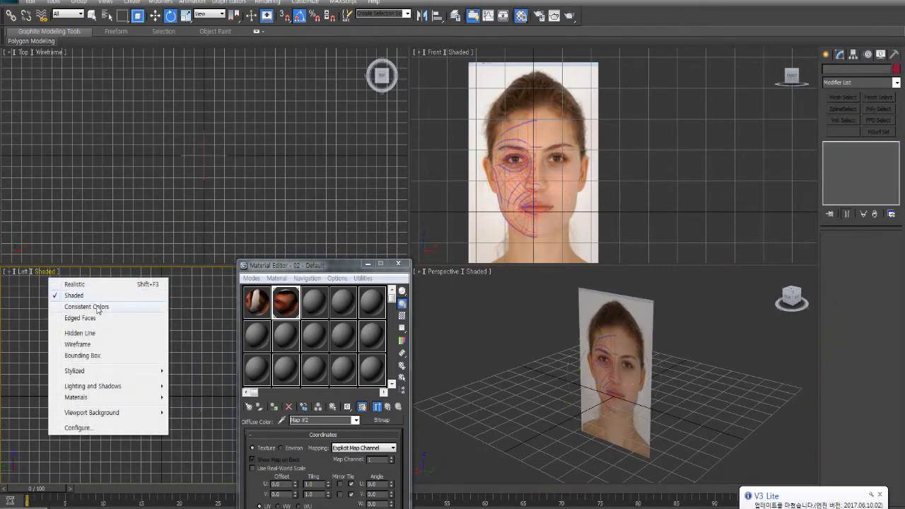
{"action": "left_click", "coordinate": [195, 315]}
{"action": "left_click", "coordinate": [656, 408]}
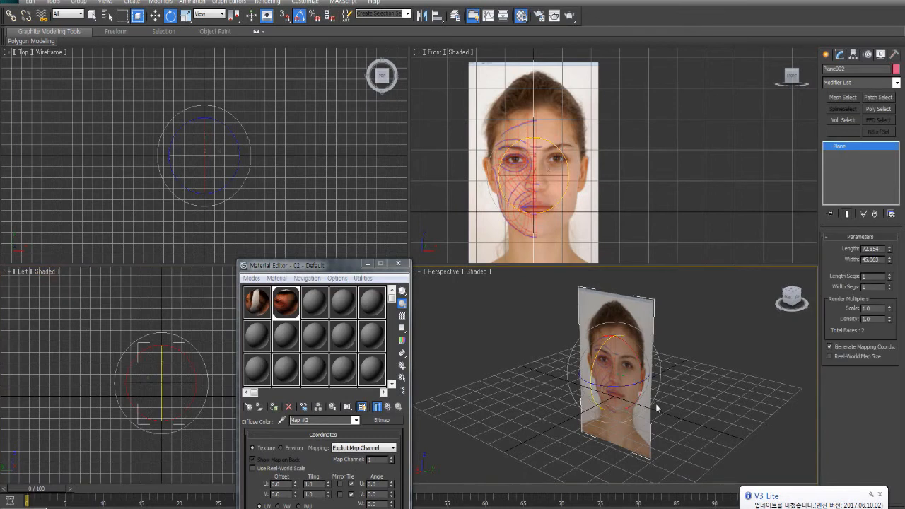
{"action": "middle_click_drag", "start_coordinate": [656, 408], "coordinate": [303, 407], "text": "alt"}
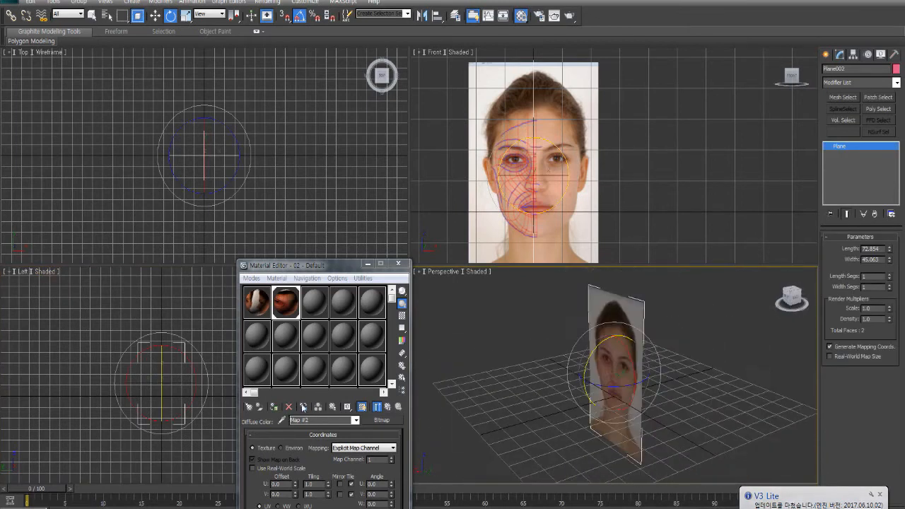
- Enable 2-Sided in the face material's shader parameters, frame the copied plane in the Left viewport and activate the Move tool
{"action": "left_click", "coordinate": [303, 407]}
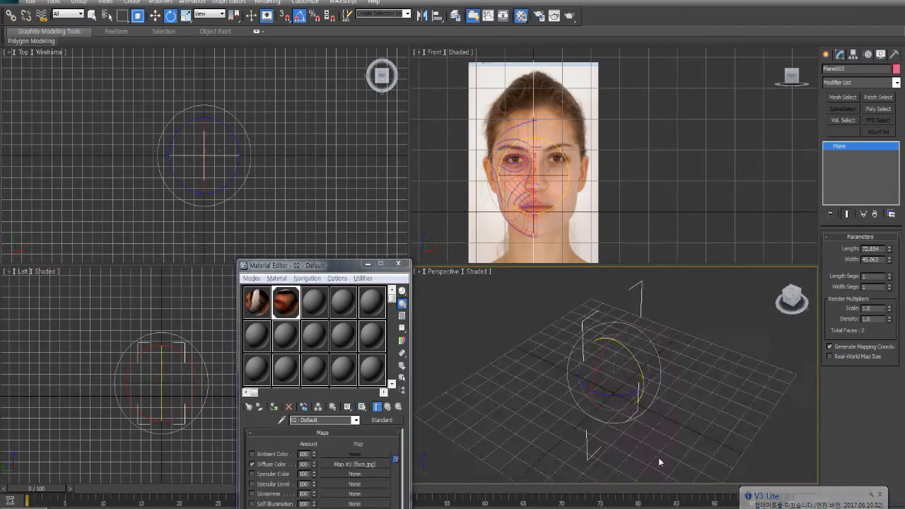
{"action": "middle_click_drag", "start_coordinate": [659, 461], "coordinate": [422, 449], "text": "alt"}
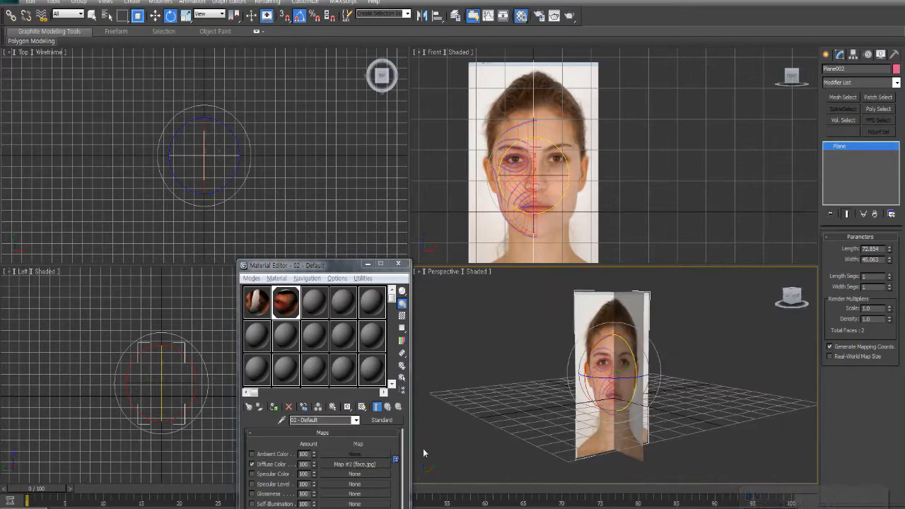
{"action": "scroll", "coordinate": [374, 438], "scroll_direction": "up", "scroll_amount": 5}
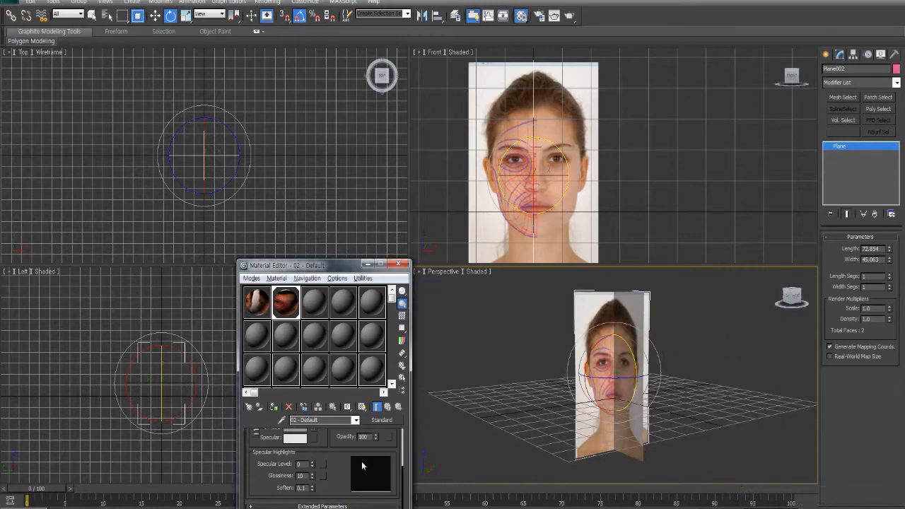
{"action": "scroll", "coordinate": [361, 466], "scroll_direction": "up", "scroll_amount": 3}
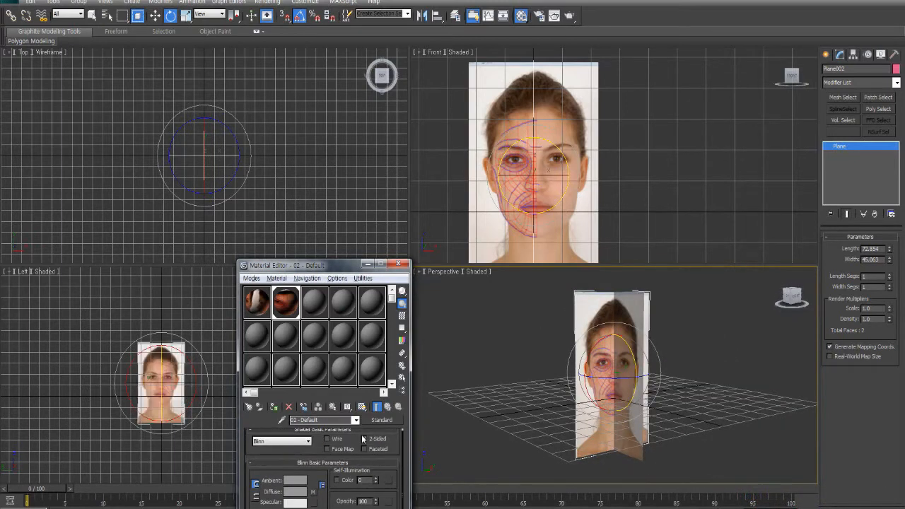
{"action": "left_click", "coordinate": [364, 439]}
{"action": "scroll", "coordinate": [144, 397], "scroll_direction": "up", "scroll_amount": 4}
{"action": "middle_click_drag", "start_coordinate": [166, 427], "coordinate": [202, 441]}
{"action": "right_click", "coordinate": [202, 395]}
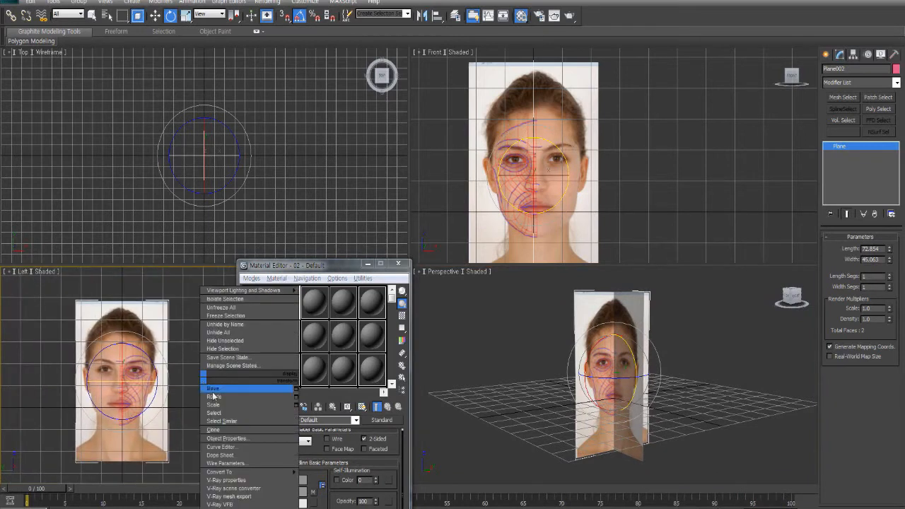
{"action": "left_click", "coordinate": [212, 389]}
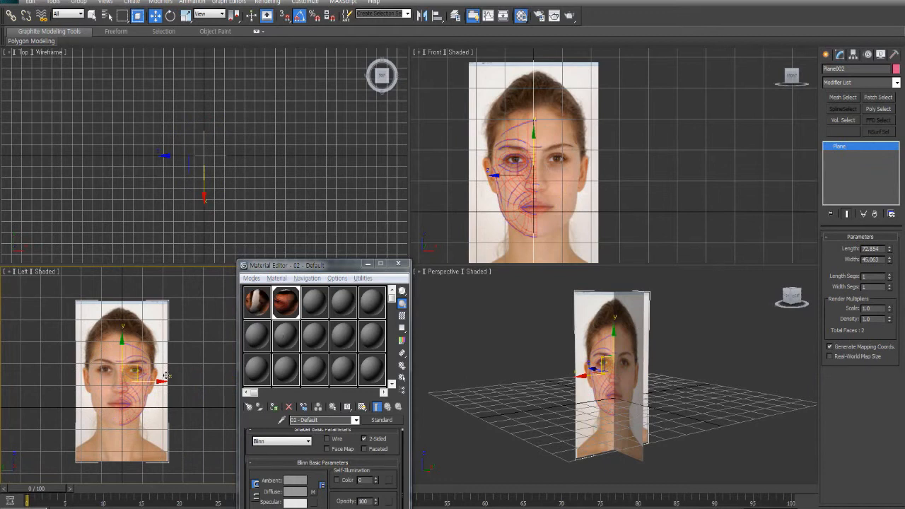
- Copy the face material from the second sample slot into the third slot
{"action": "left_click", "coordinate": [314, 308]}
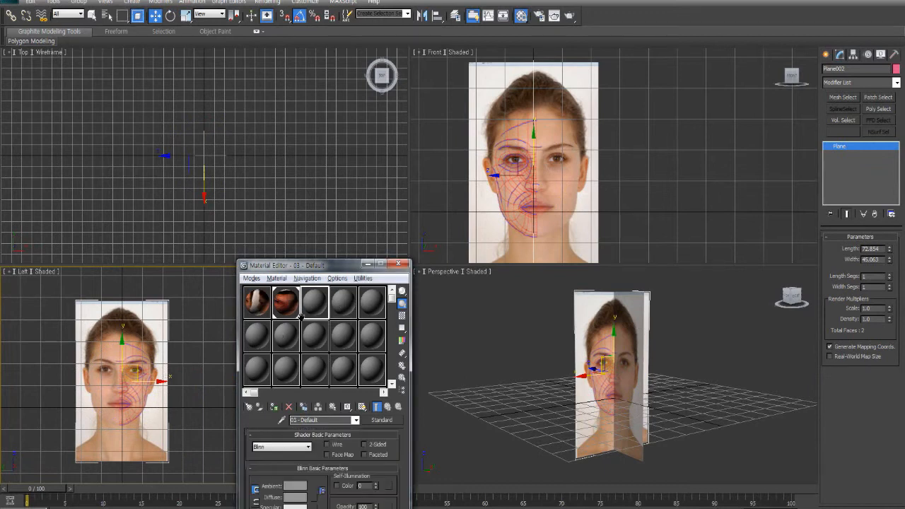
{"action": "left_click_drag", "start_coordinate": [283, 313], "coordinate": [311, 304]}
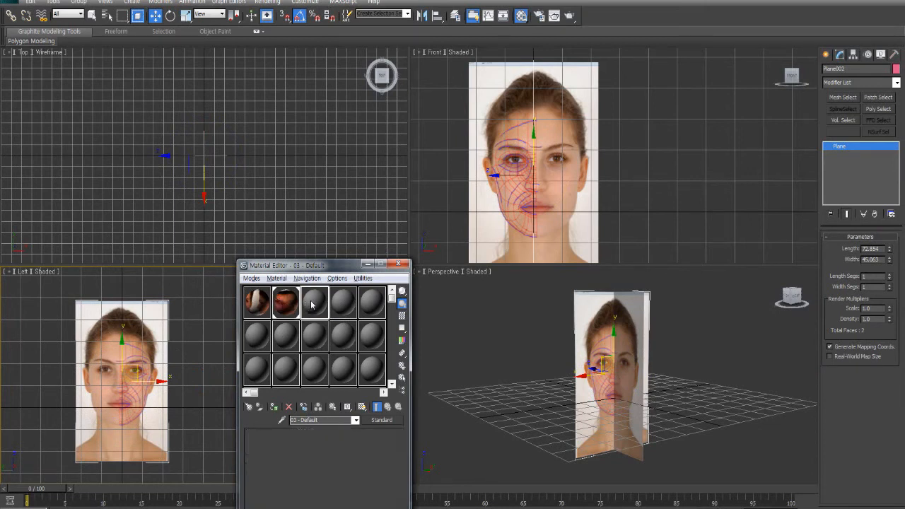
{"action": "left_click_drag", "start_coordinate": [339, 267], "coordinate": [347, 71]}
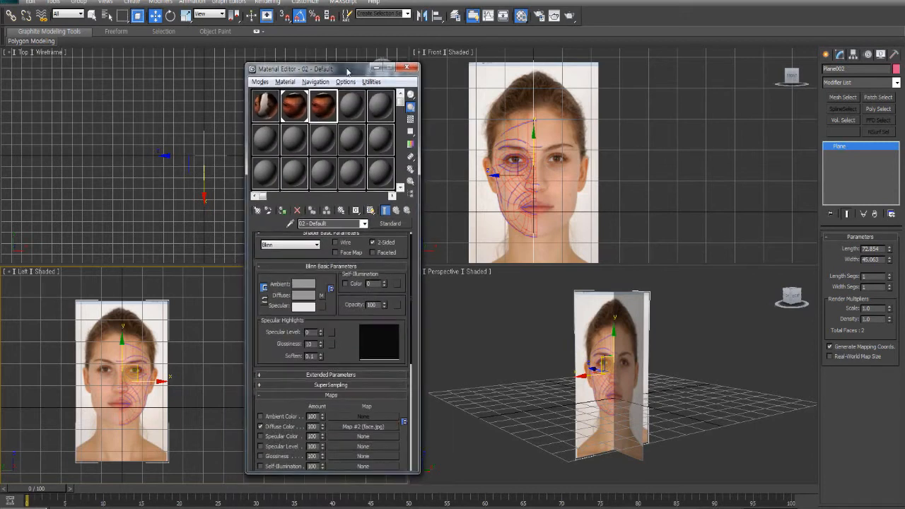
- Rename the copied material in the third slot to 03 - Default and assign it to the selected side plane
{"action": "left_click", "coordinate": [301, 106]}
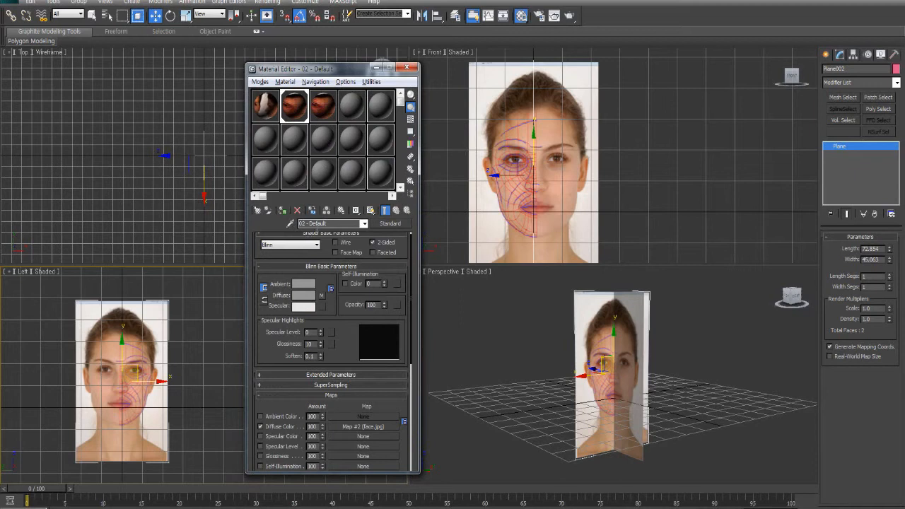
{"action": "left_click", "coordinate": [324, 110]}
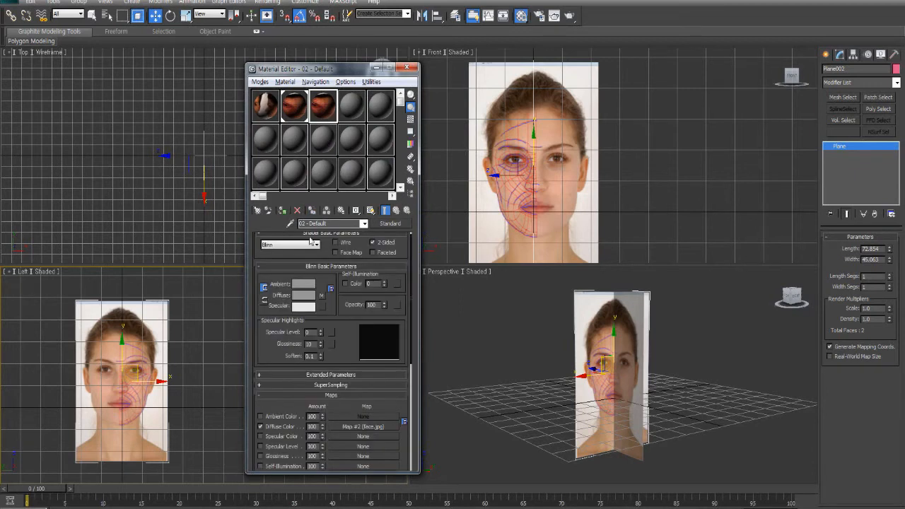
{"action": "left_click", "coordinate": [305, 114]}
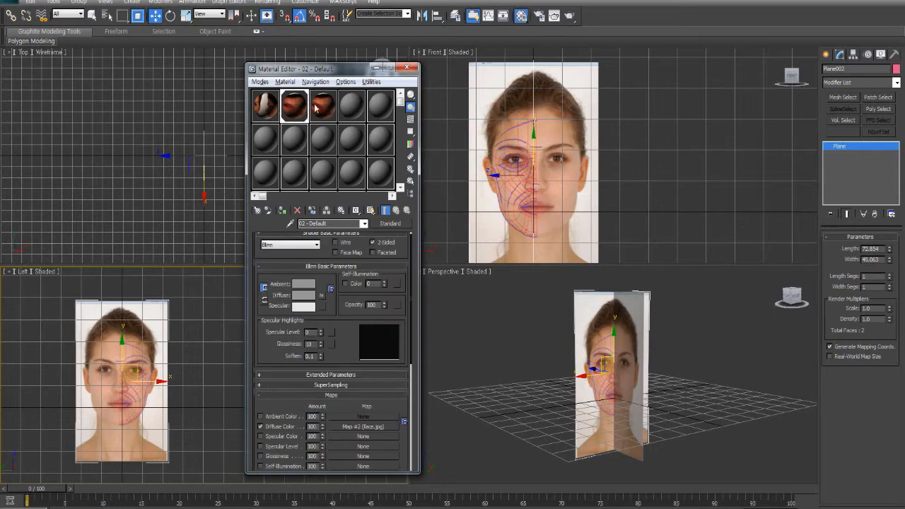
{"action": "left_click", "coordinate": [326, 110]}
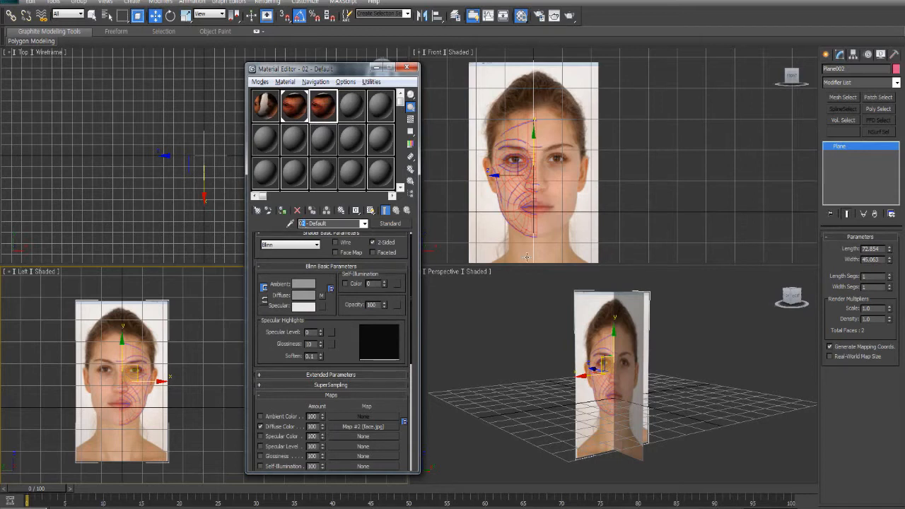
{"action": "type", "text": "03"}
{"action": "left_click", "coordinate": [283, 211]}
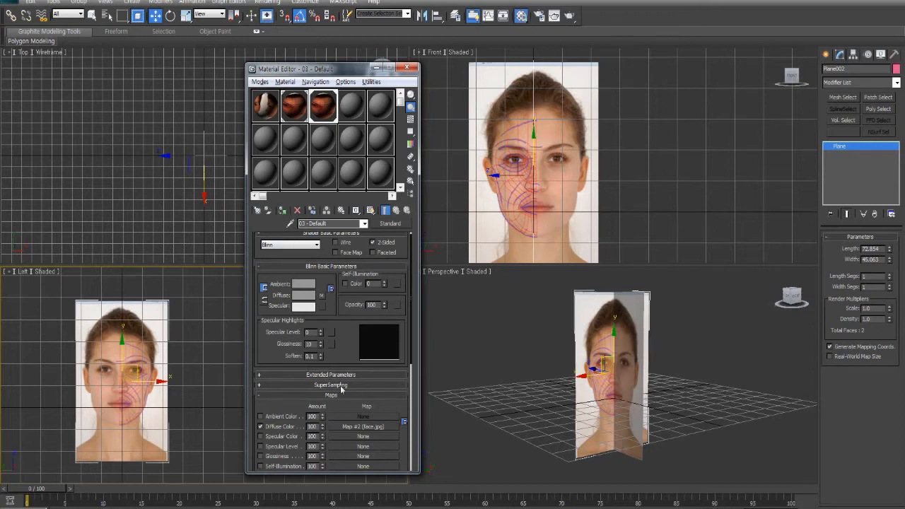
- Shift the side material's diffuse bitmap crop to the profile half of face.jpg, with U at 0.478 and W at 0.458
{"action": "middle_click_drag", "start_coordinate": [585, 468], "coordinate": [633, 392], "text": "alt"}
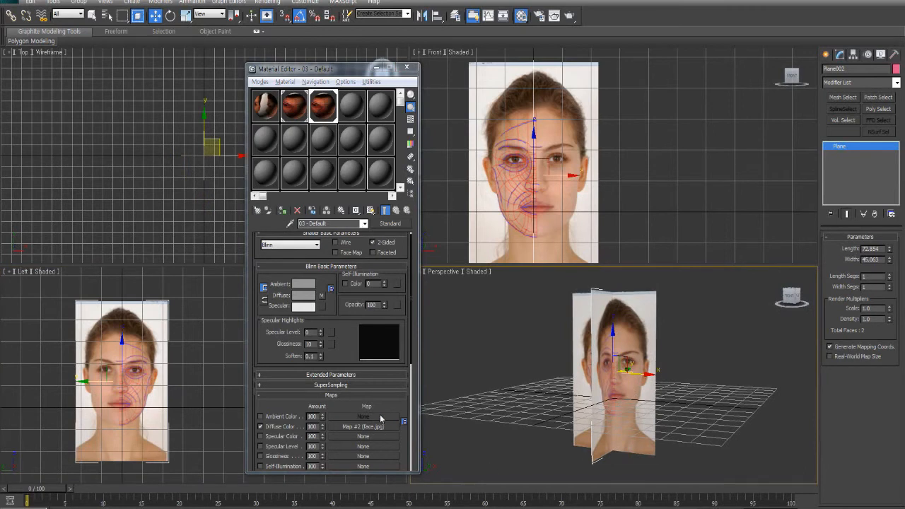
{"action": "left_click_drag", "start_coordinate": [385, 410], "coordinate": [387, 303]}
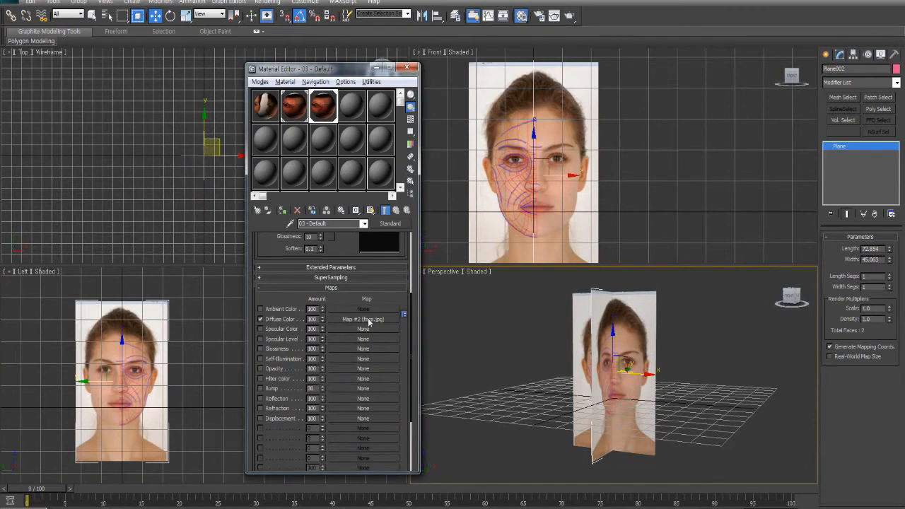
{"action": "left_click", "coordinate": [367, 319]}
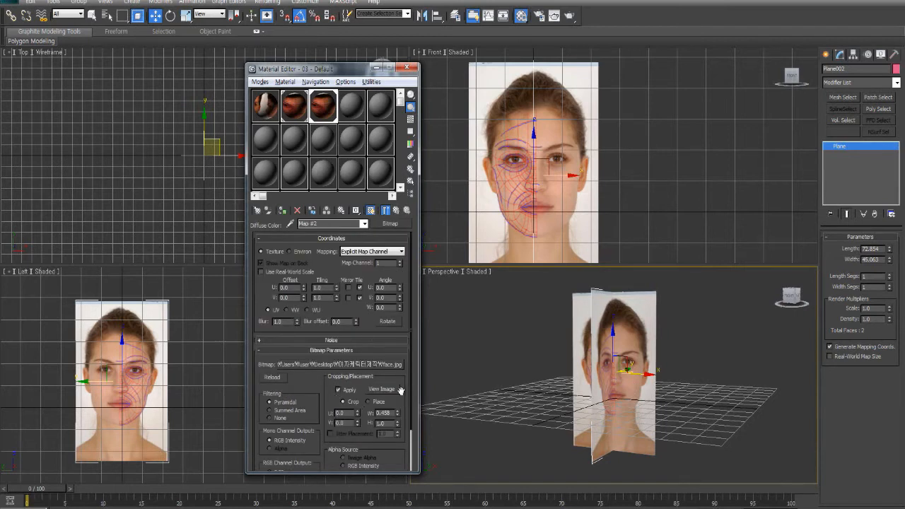
{"action": "left_click", "coordinate": [382, 390]}
{"action": "left_click_drag", "start_coordinate": [356, 340], "coordinate": [591, 336]}
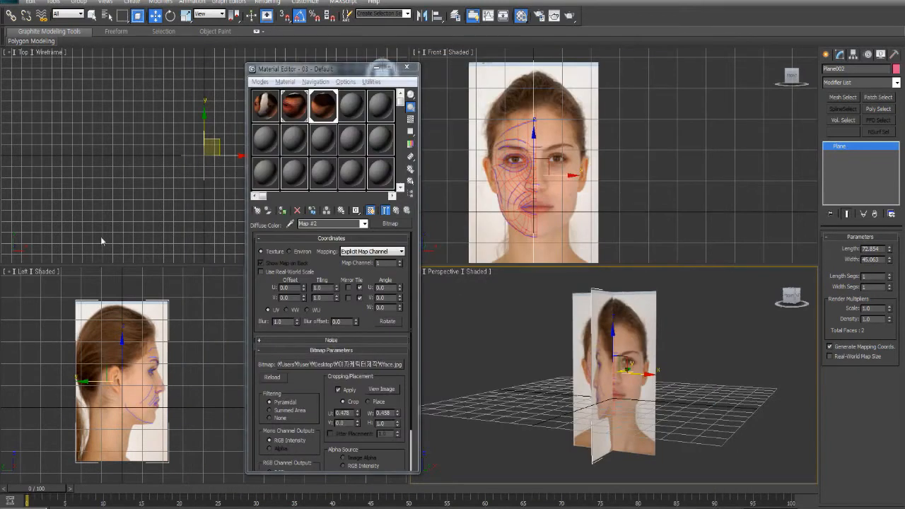
- Move the side plane forward in the Left viewport and sideways in the Top viewport so it meets the front plane's edge at a corner
{"action": "right_click", "coordinate": [206, 96]}
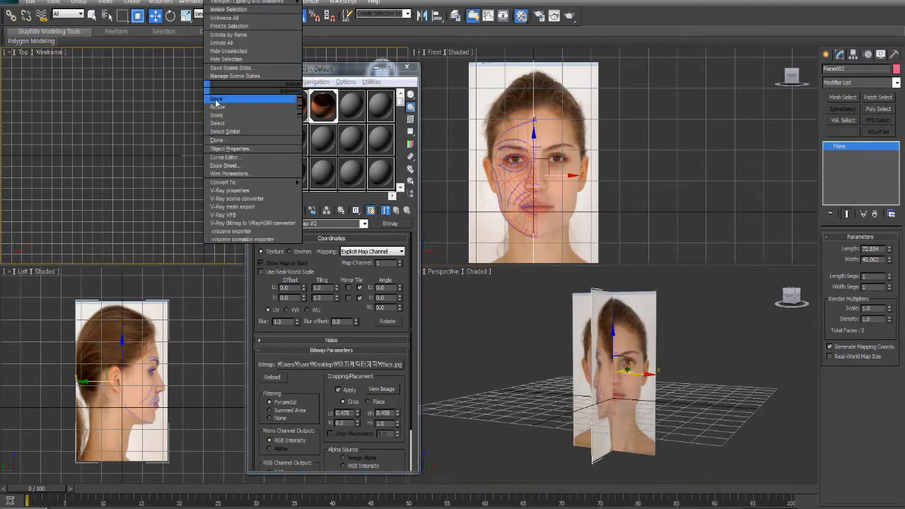
{"action": "middle_click_drag", "start_coordinate": [153, 388], "coordinate": [119, 379]}
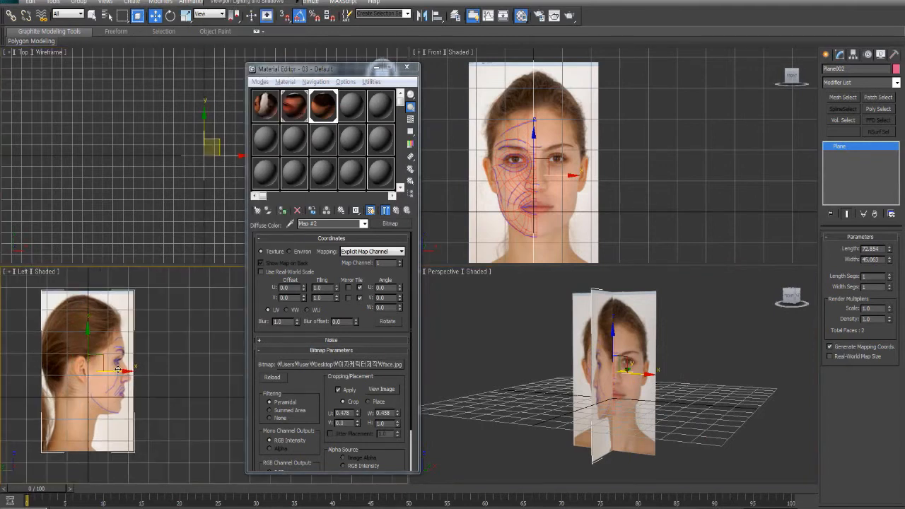
{"action": "left_click_drag", "start_coordinate": [118, 371], "coordinate": [163, 372]}
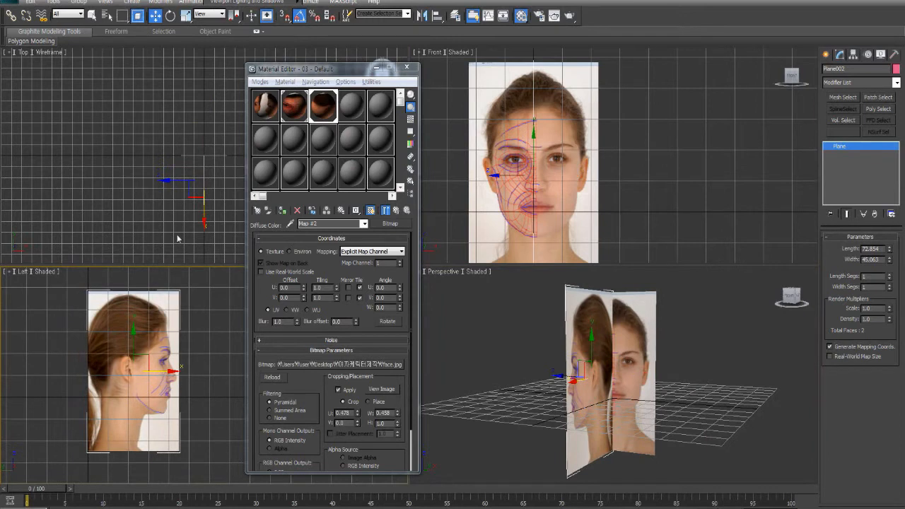
{"action": "middle_click_drag", "start_coordinate": [170, 175], "coordinate": [124, 158]}
{"action": "left_click_drag", "start_coordinate": [184, 163], "coordinate": [204, 164]}
{"action": "middle_click_drag", "start_coordinate": [593, 440], "coordinate": [691, 435], "text": "alt"}
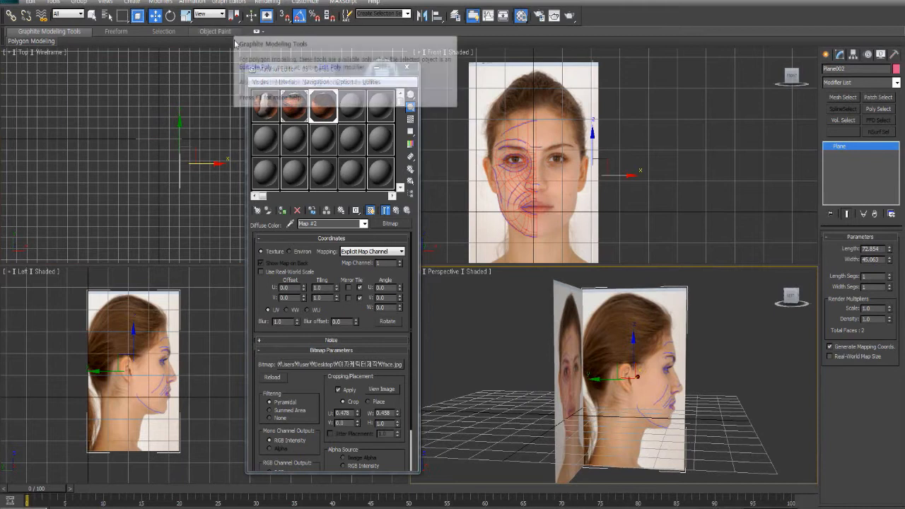
- Select both reference planes, scale them down slightly in height in the Left viewport, and clear the selection
{"action": "left_click_drag", "start_coordinate": [81, 288], "coordinate": [237, 482]}
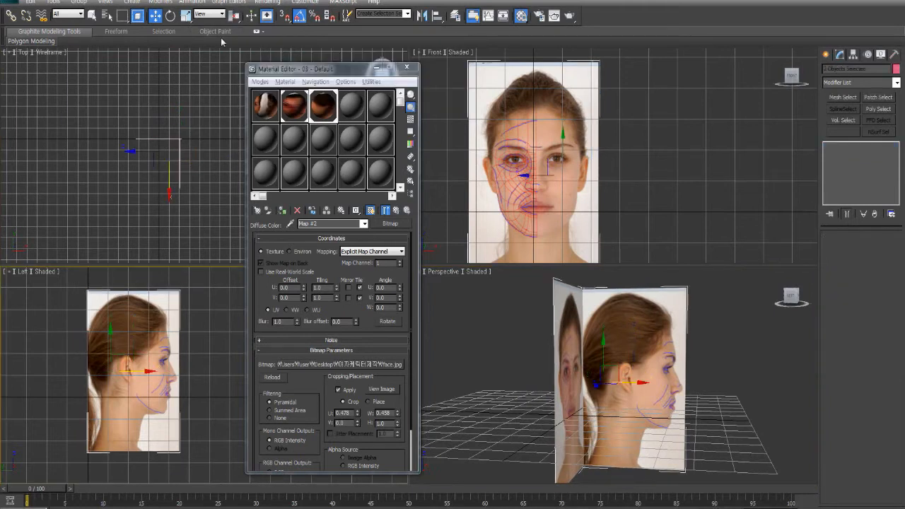
{"action": "left_click", "coordinate": [186, 16]}
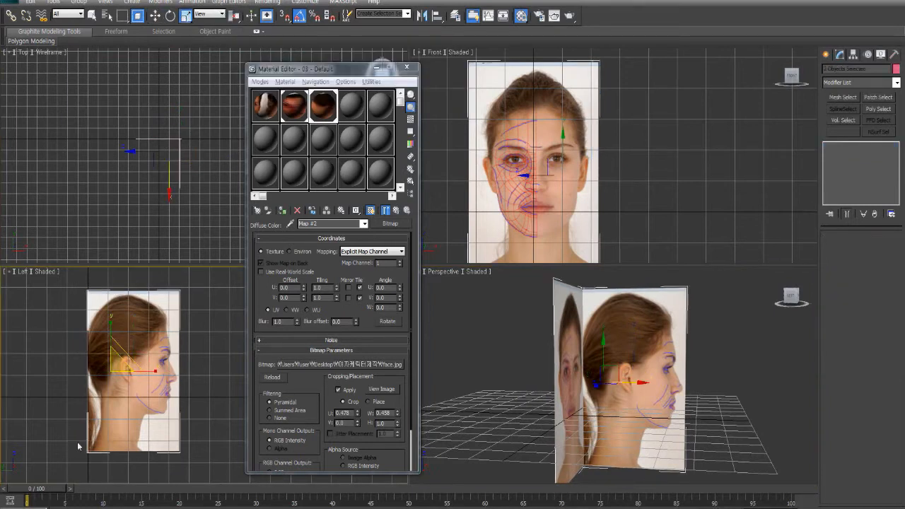
{"action": "left_click_drag", "start_coordinate": [111, 322], "coordinate": [111, 323]}
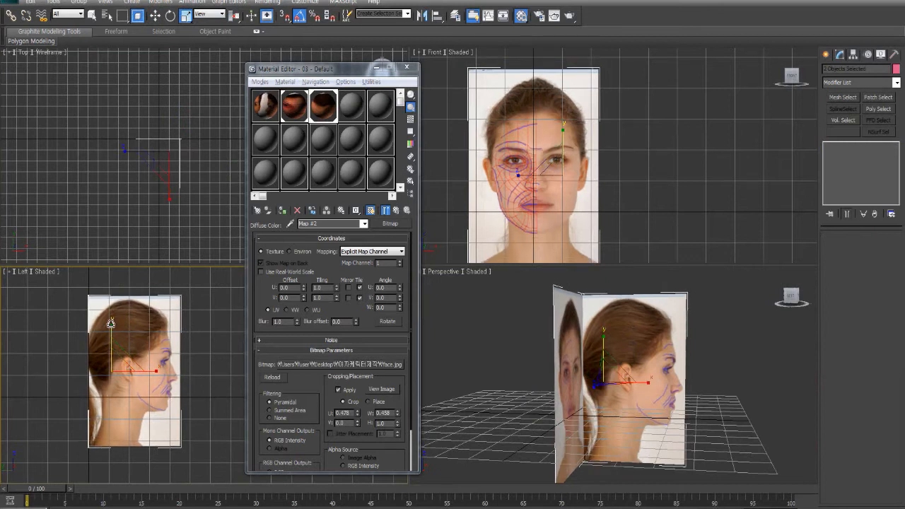
{"action": "middle_click_drag", "start_coordinate": [781, 399], "coordinate": [733, 401], "text": "alt"}
{"action": "left_click", "coordinate": [732, 484]}
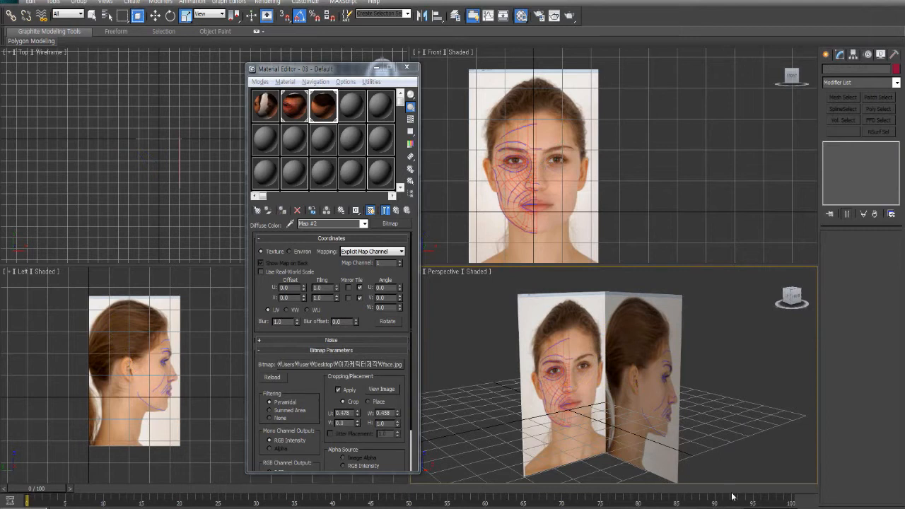
- Try freezing both reference planes, and unfreeze them
{"action": "scroll", "coordinate": [534, 101], "scroll_direction": "down", "scroll_amount": 3}
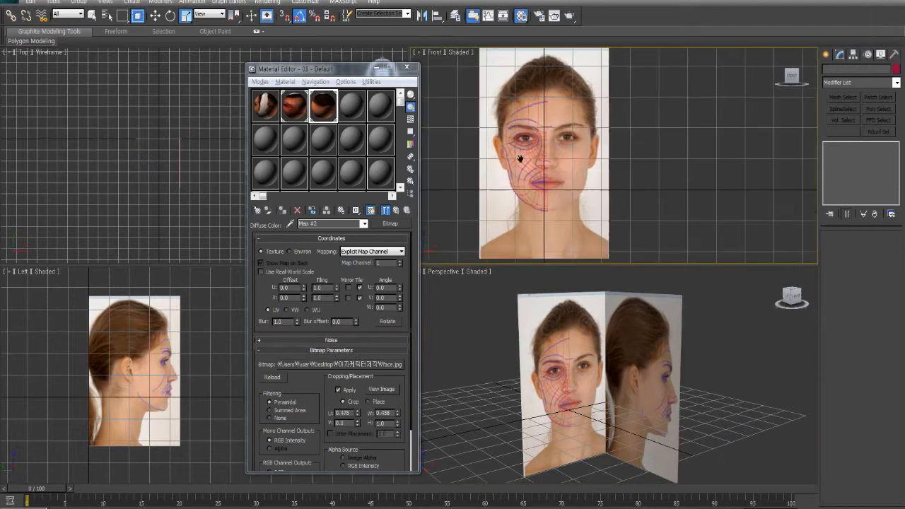
{"action": "key", "text": "ctrl+a"}
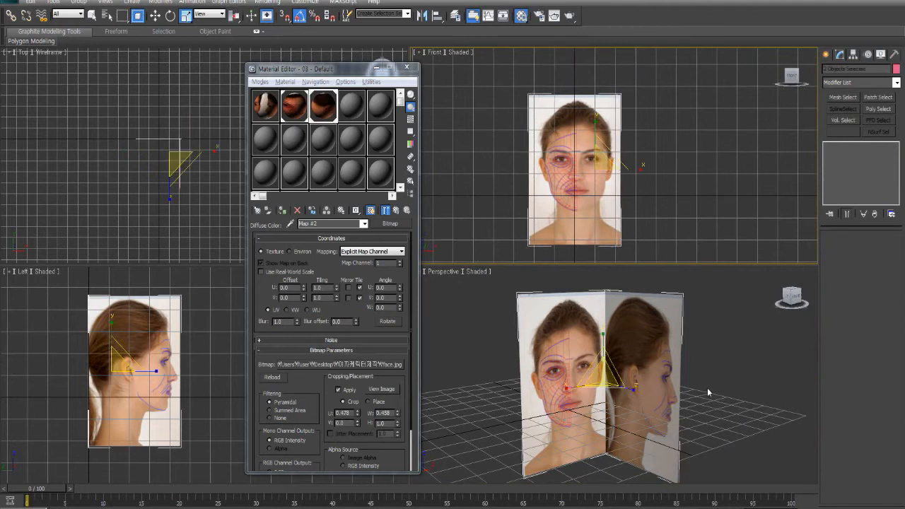
{"action": "right_click", "coordinate": [598, 183]}
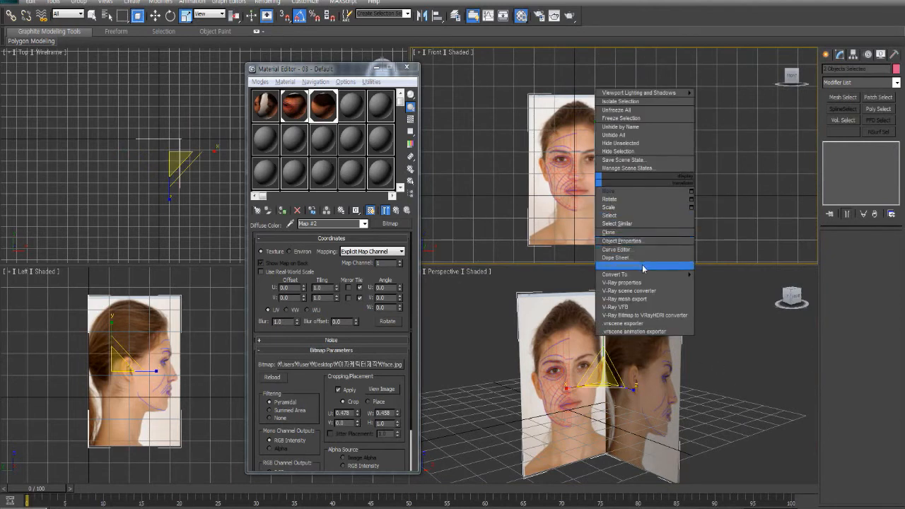
{"action": "left_click", "coordinate": [637, 118]}
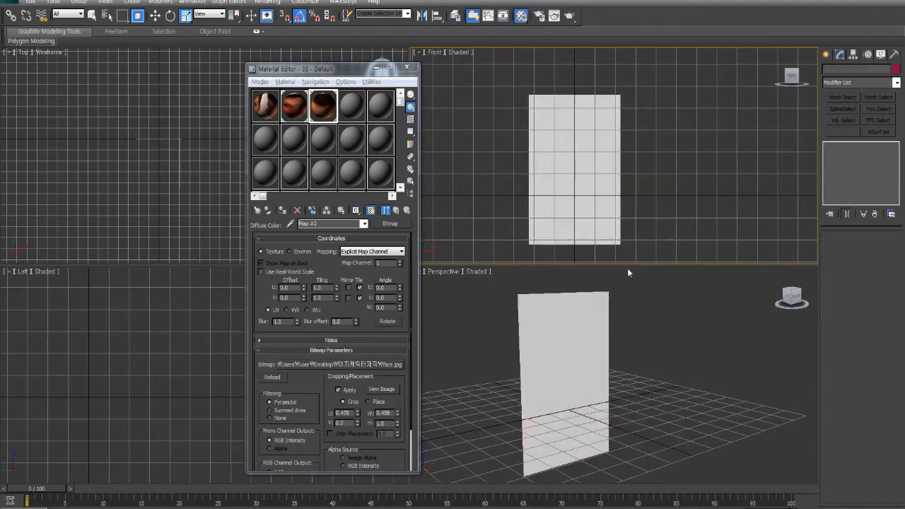
{"action": "right_click", "coordinate": [553, 177]}
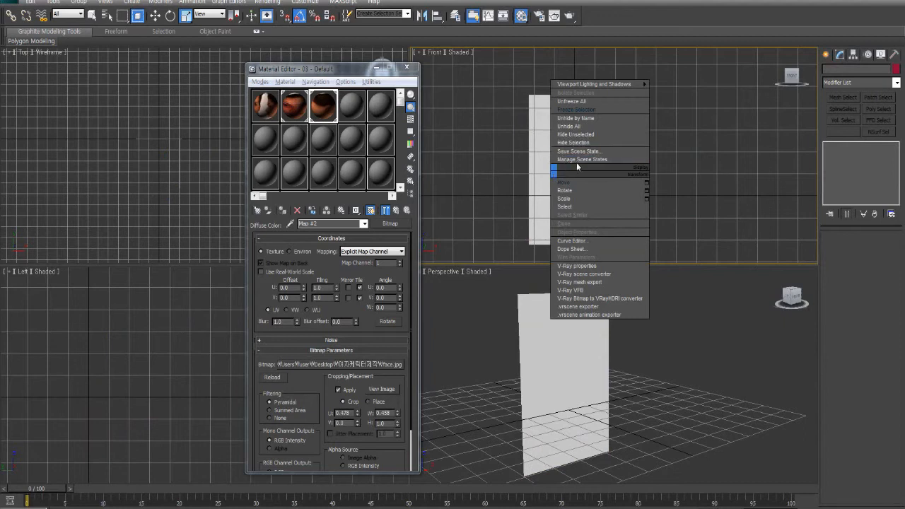
{"action": "left_click", "coordinate": [578, 101]}
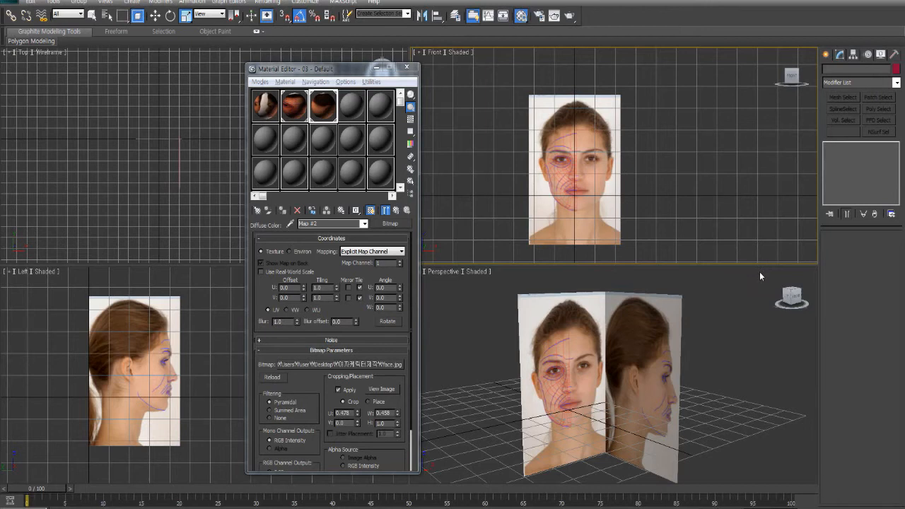
- Repeat the freeze on the two face planes and release it once more
{"action": "left_click_drag", "start_coordinate": [511, 75], "coordinate": [694, 376]}
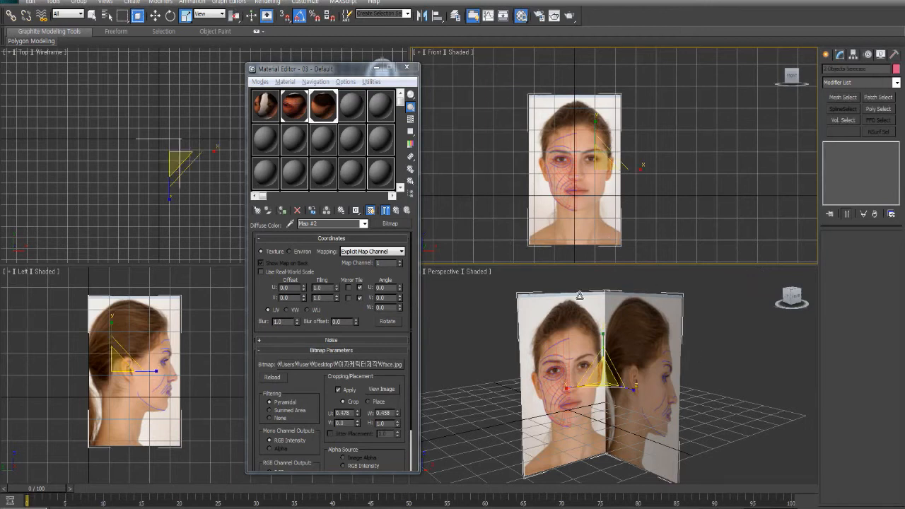
{"action": "right_click", "coordinate": [583, 217]}
{"action": "left_click", "coordinate": [615, 148]}
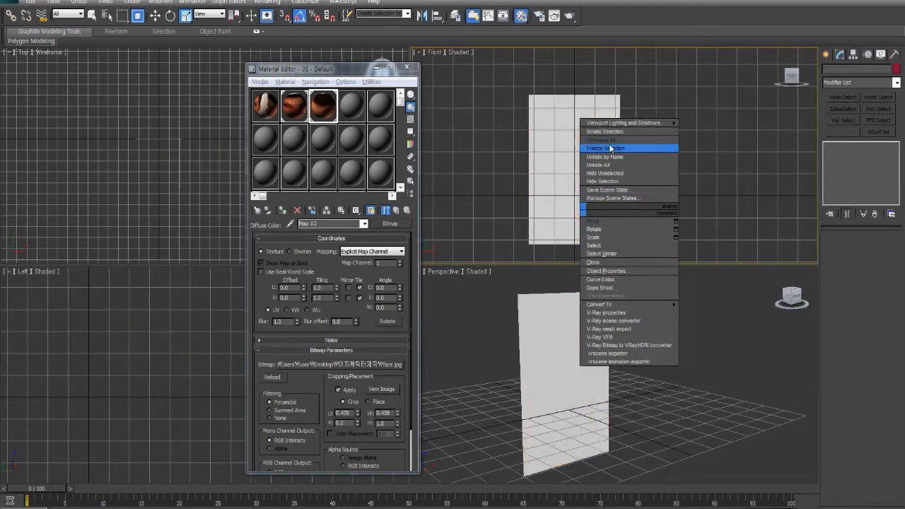
{"action": "right_click", "coordinate": [571, 181]}
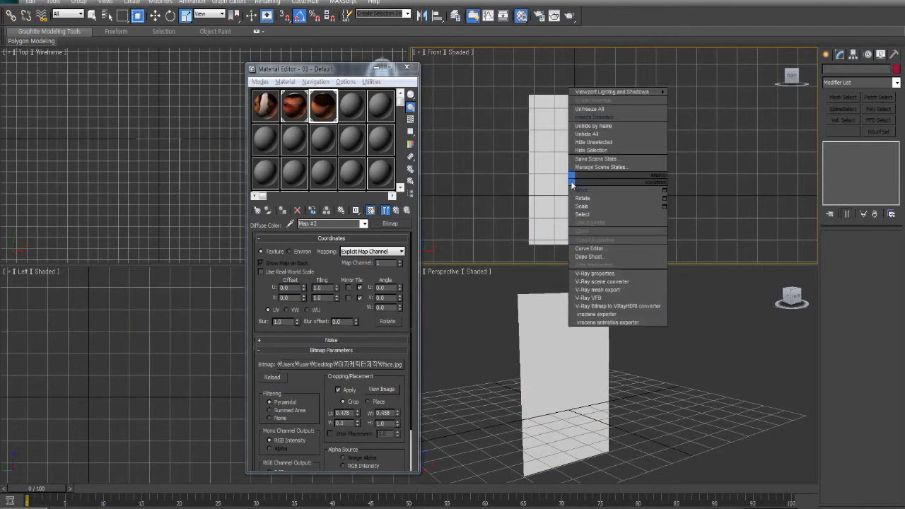
{"action": "left_click", "coordinate": [601, 109]}
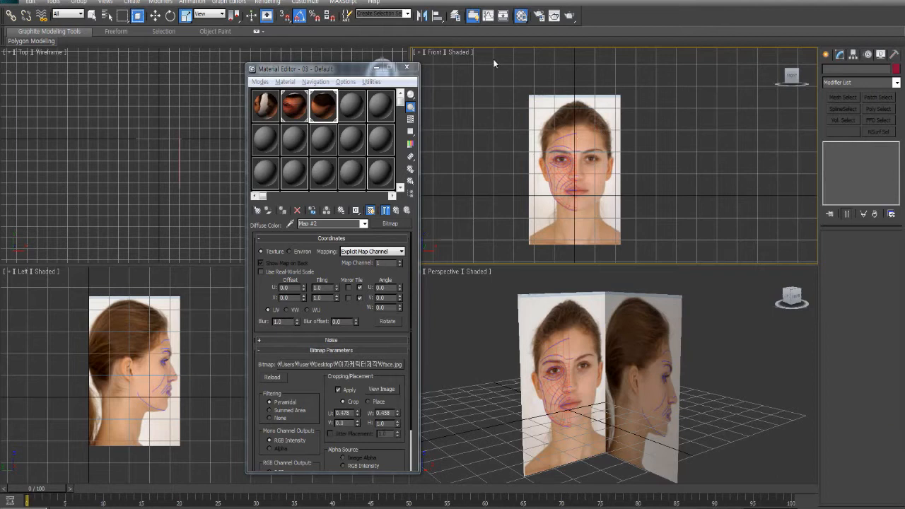
{"action": "left_click_drag", "start_coordinate": [493, 58], "coordinate": [533, 27]}
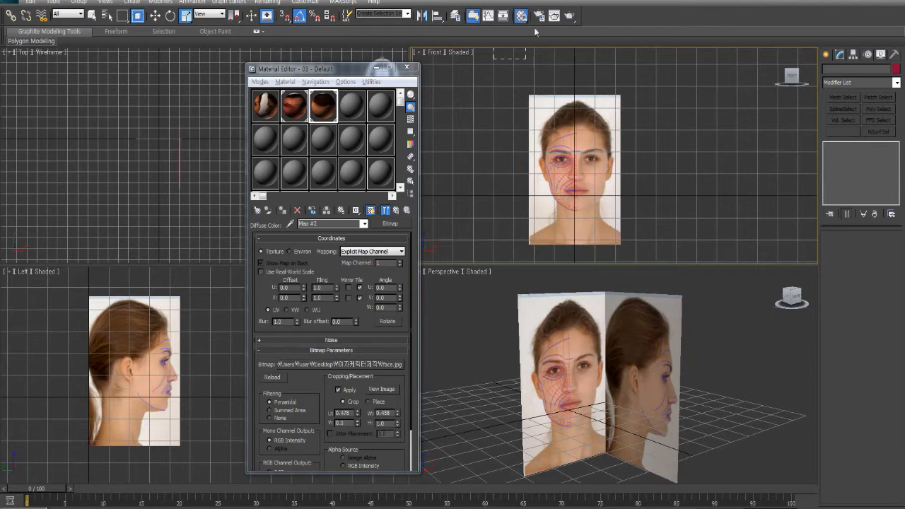
{"action": "left_click", "coordinate": [868, 55]}
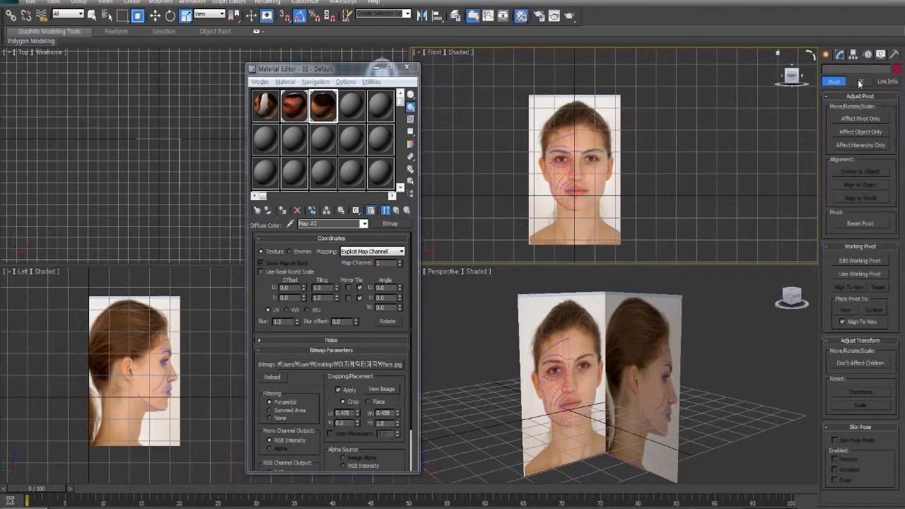
{"action": "left_click", "coordinate": [884, 82]}
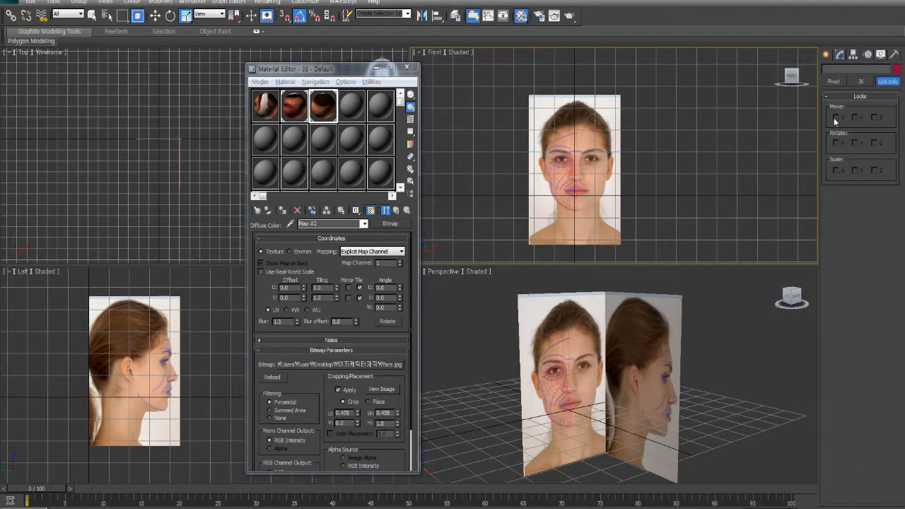
{"action": "left_click", "coordinate": [826, 56]}
- Select both planes and turn off Show Frozen in Gray in their object properties
{"action": "key", "text": "ctrl+a"}
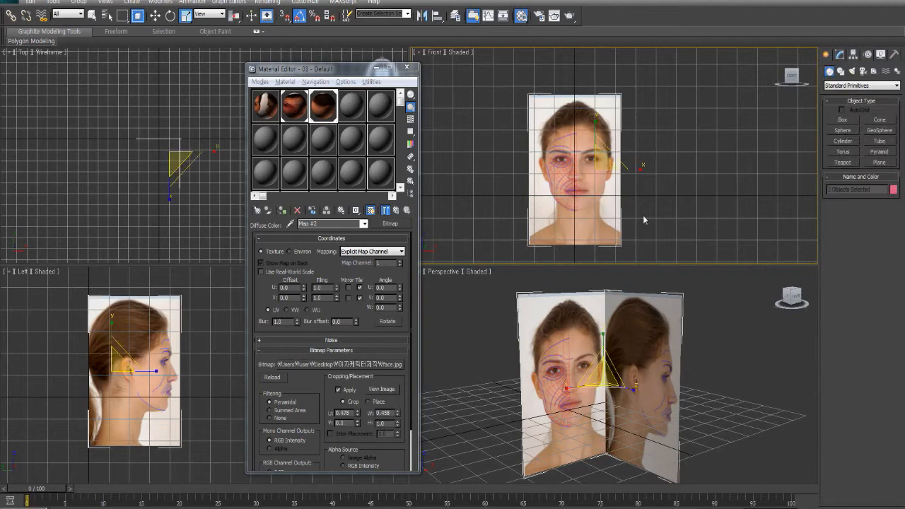
{"action": "right_click", "coordinate": [598, 165]}
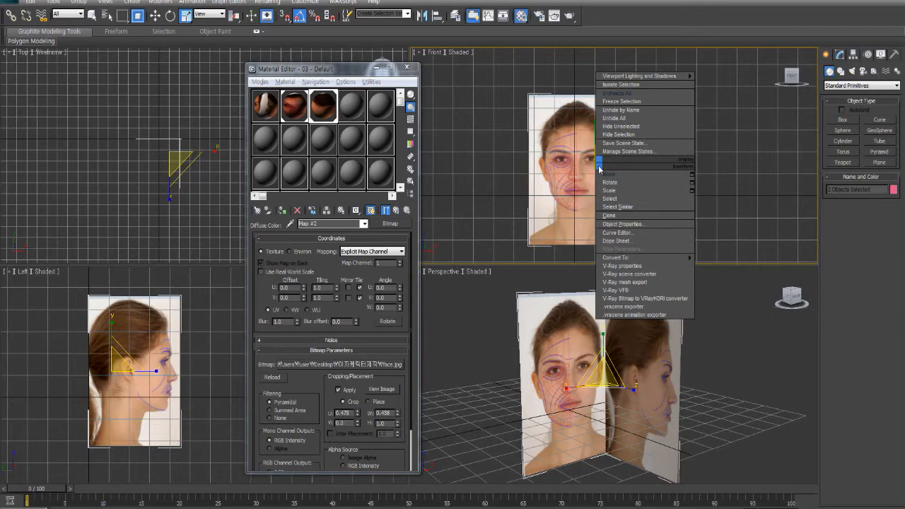
{"action": "left_click", "coordinate": [641, 252]}
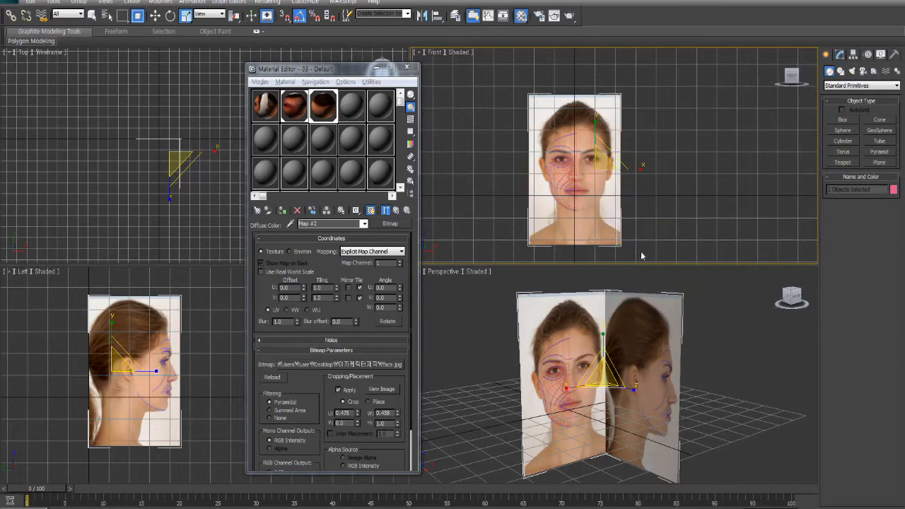
{"action": "right_click", "coordinate": [591, 225]}
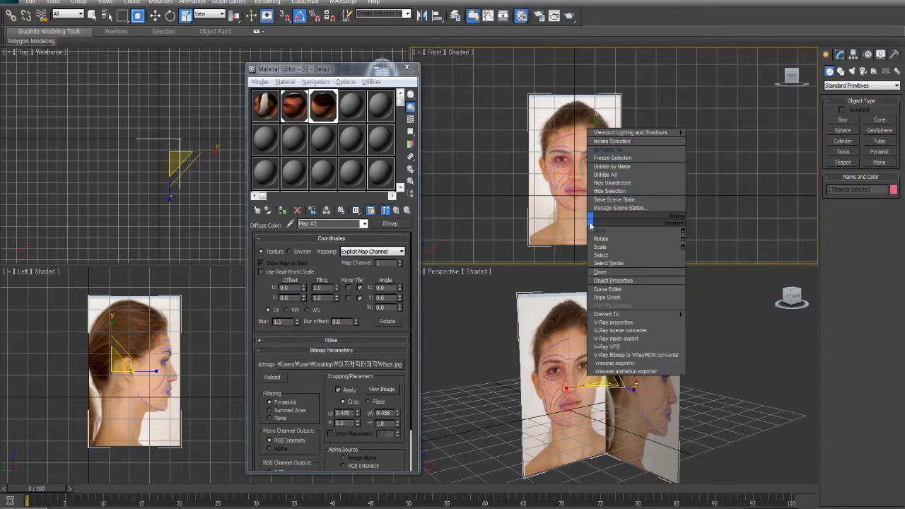
{"action": "left_click", "coordinate": [619, 280]}
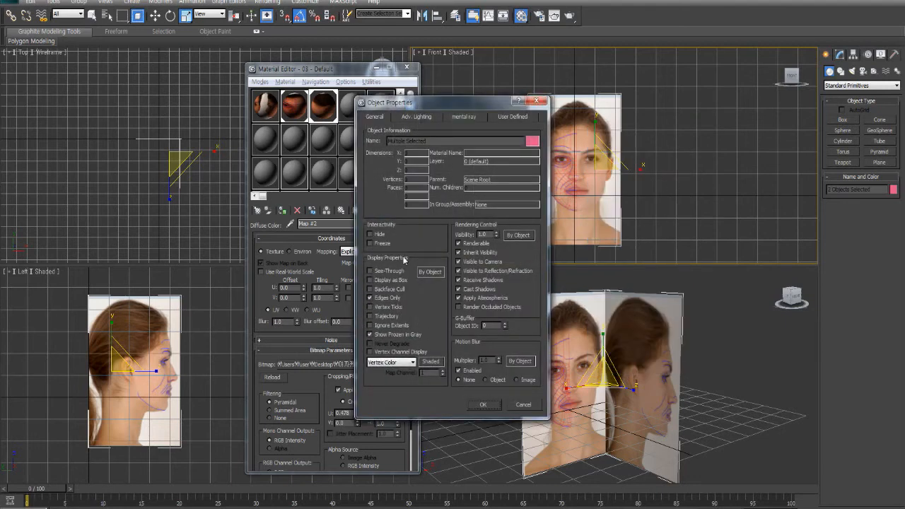
{"action": "left_click", "coordinate": [369, 333]}
{"action": "left_click", "coordinate": [482, 405]}
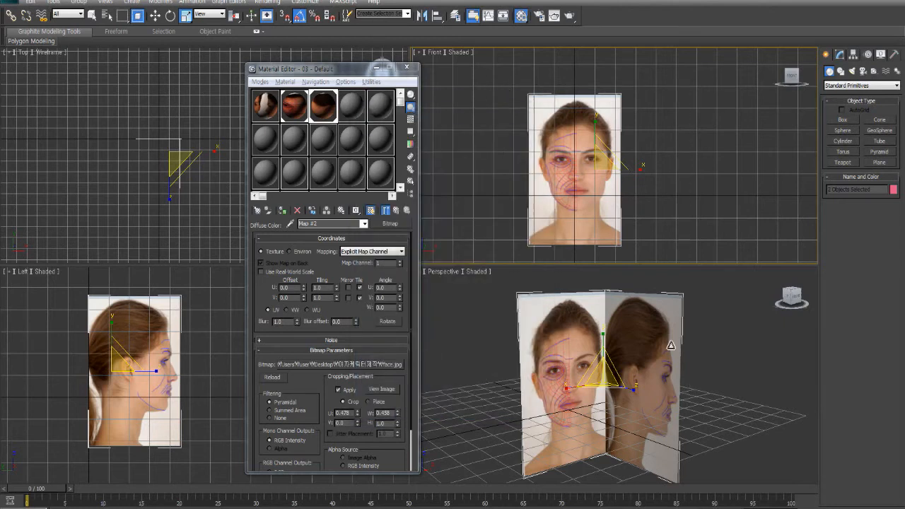
- Freeze the two selected reference planes and activate the Perspective viewport
{"action": "right_click", "coordinate": [596, 185]}
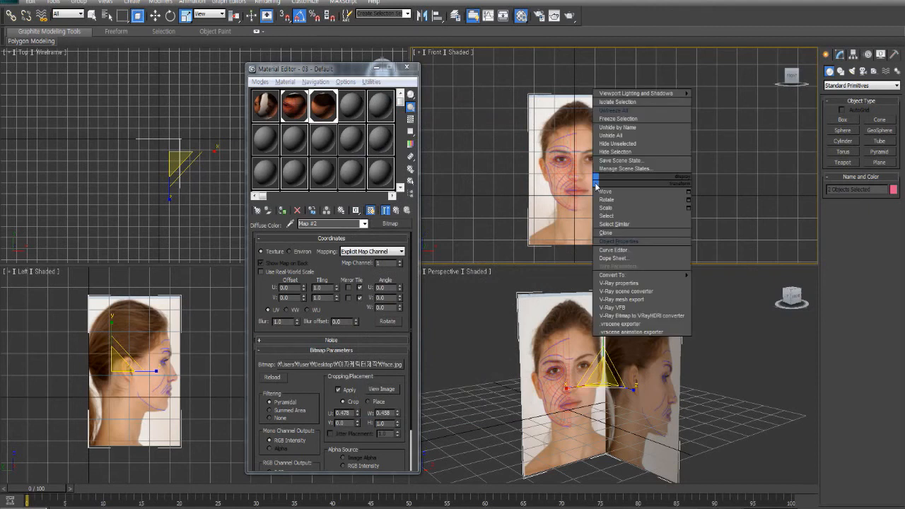
{"action": "left_click", "coordinate": [625, 118]}
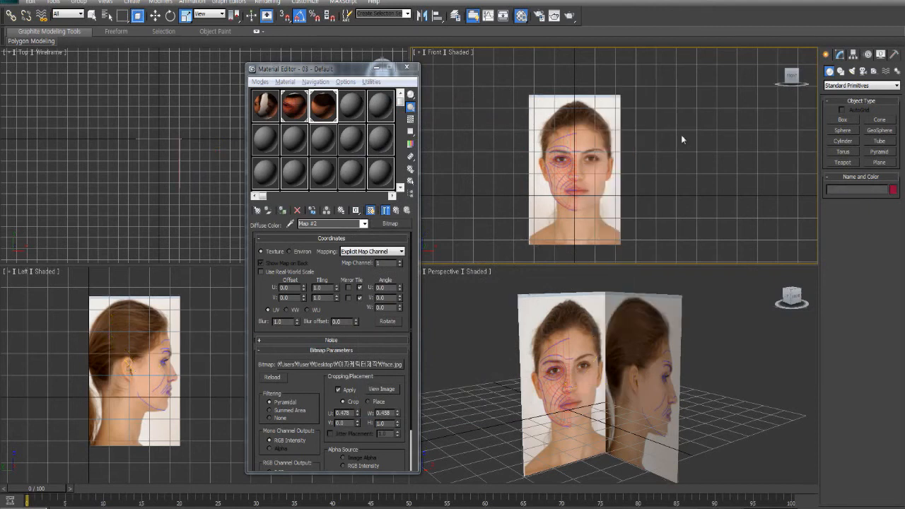
{"action": "left_click", "coordinate": [646, 417]}
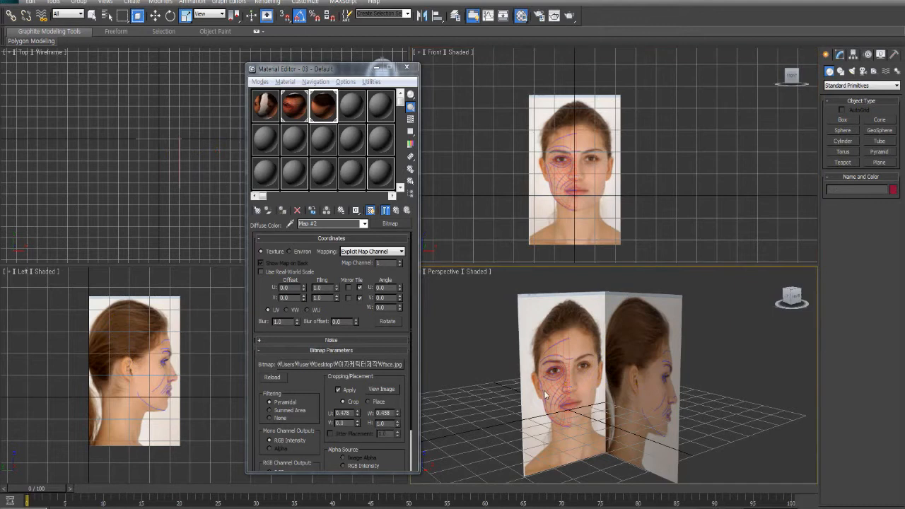
- Save the scene as face in the 여자캐릭터제작 folder
{"action": "left_click", "coordinate": [8, 2]}
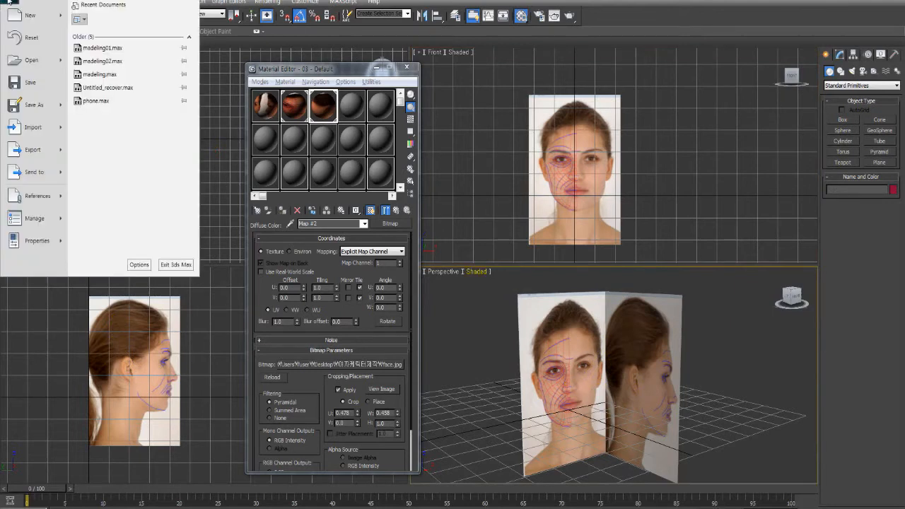
{"action": "left_click", "coordinate": [48, 107]}
{"action": "left_click", "coordinate": [101, 24]}
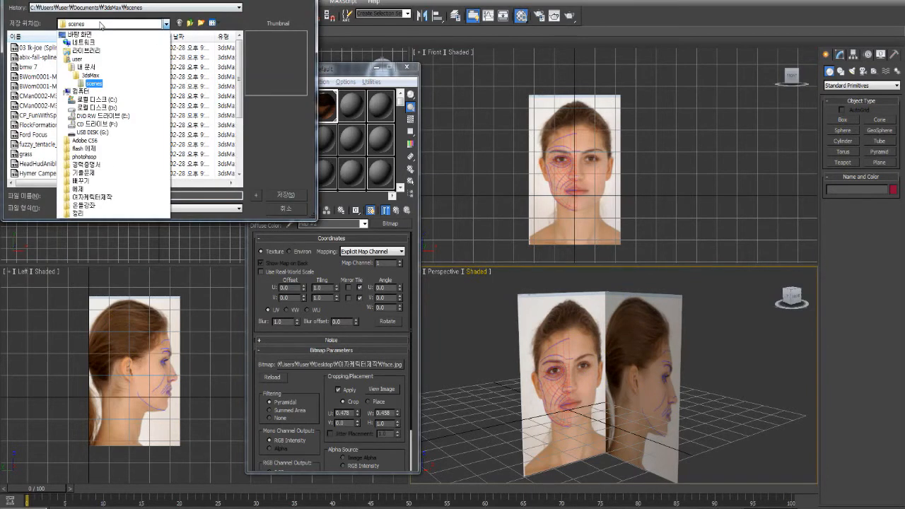
{"action": "left_click", "coordinate": [104, 200]}
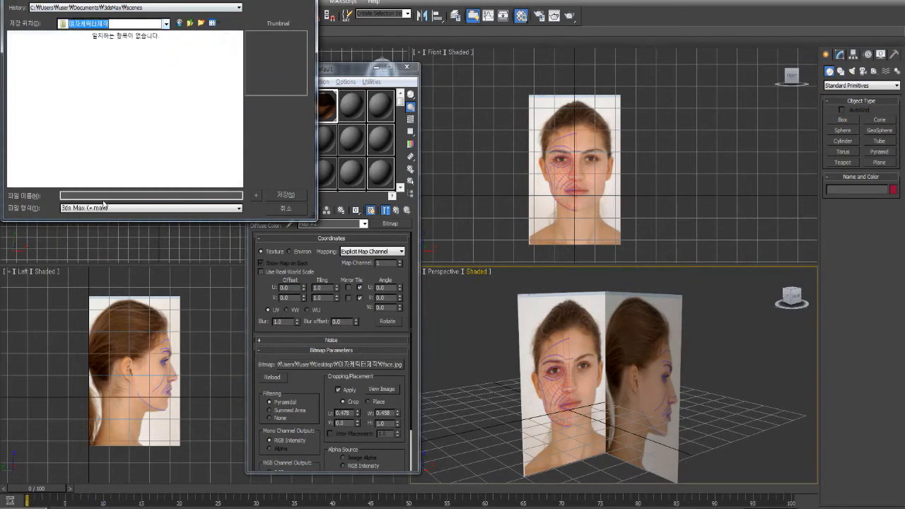
{"action": "type", "text": "fa"}
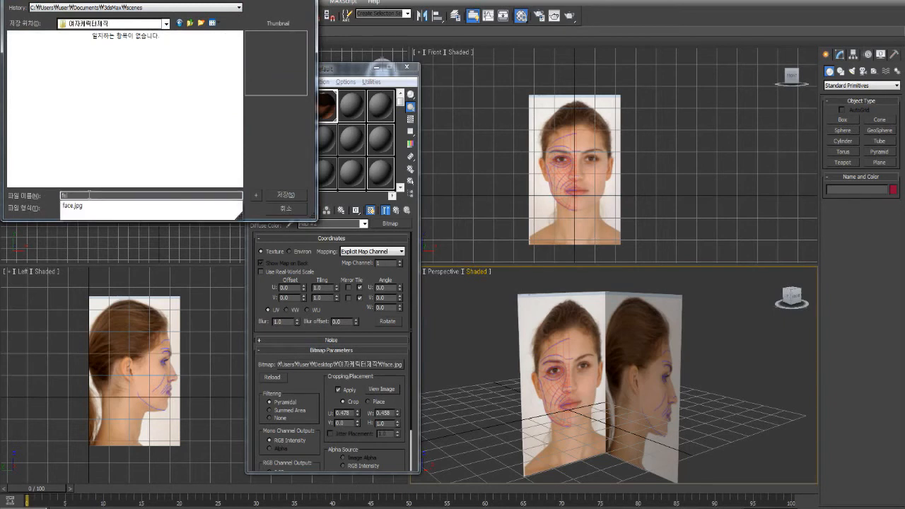
{"action": "type", "text": "ce"}
{"action": "key", "text": "Return"}
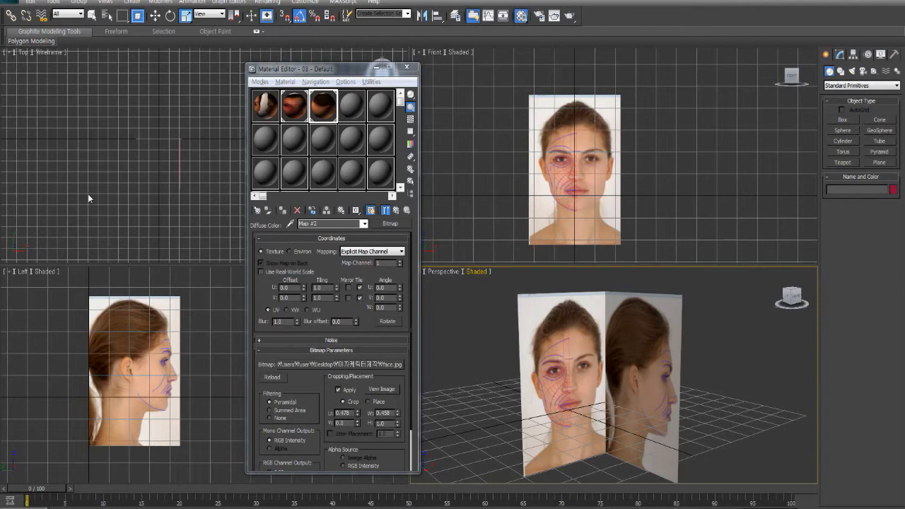
- Draw a small plane about 2.03 long and 1.33 wide beside the face's centre line at the nose in the Front viewport
{"action": "scroll", "coordinate": [588, 155], "scroll_direction": "up", "scroll_amount": 6}
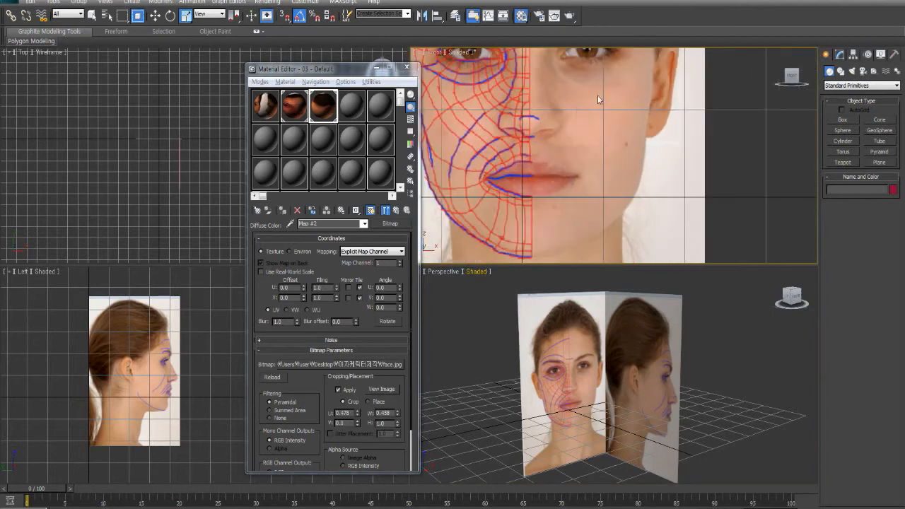
{"action": "scroll", "coordinate": [541, 116], "scroll_direction": "up", "scroll_amount": 4}
{"action": "middle_click_drag", "start_coordinate": [530, 133], "coordinate": [546, 173]}
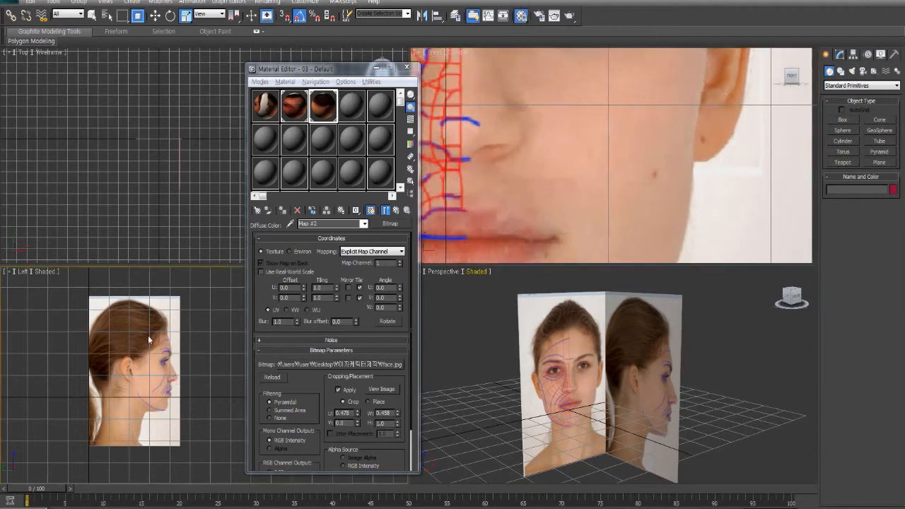
{"action": "scroll", "coordinate": [177, 357], "scroll_direction": "up", "scroll_amount": 6}
{"action": "middle_click_drag", "start_coordinate": [669, 123], "coordinate": [762, 141]}
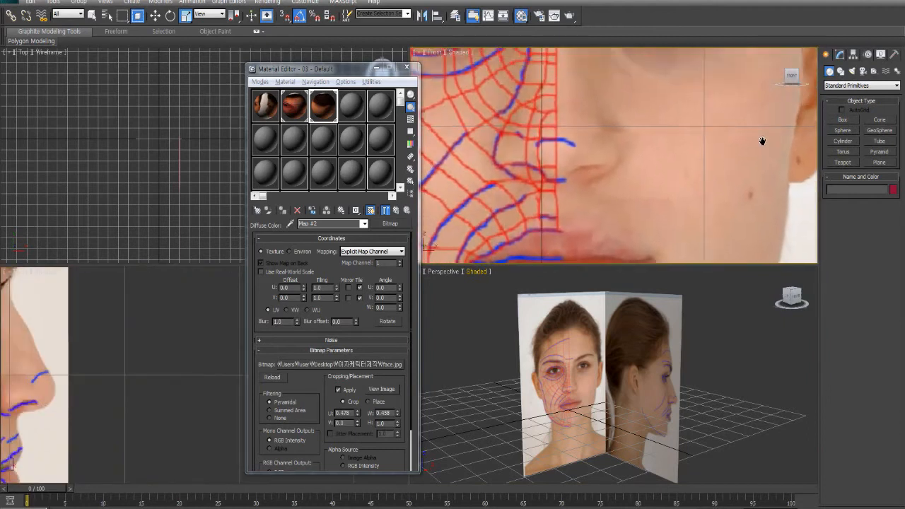
{"action": "left_click", "coordinate": [879, 162]}
{"action": "left_click", "coordinate": [553, 132]}
{"action": "left_click_drag", "start_coordinate": [554, 133], "coordinate": [575, 169]}
- Move the small plane forward in the Left viewport to just in front of the nose tip
{"action": "scroll", "coordinate": [155, 352], "scroll_direction": "up", "scroll_amount": 3}
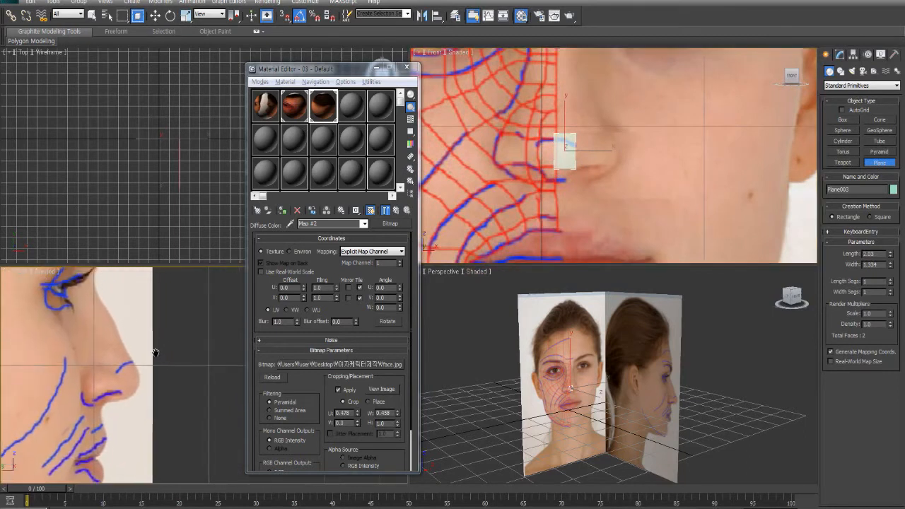
{"action": "scroll", "coordinate": [155, 352], "scroll_direction": "down", "scroll_amount": 4}
{"action": "right_click", "coordinate": [147, 369]}
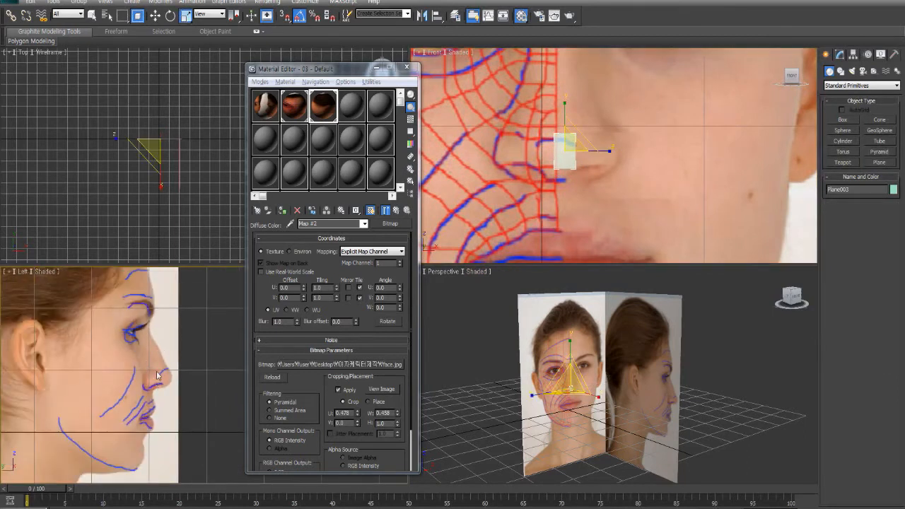
{"action": "left_click", "coordinate": [157, 16]}
{"action": "scroll", "coordinate": [126, 344], "scroll_direction": "down", "scroll_amount": 3}
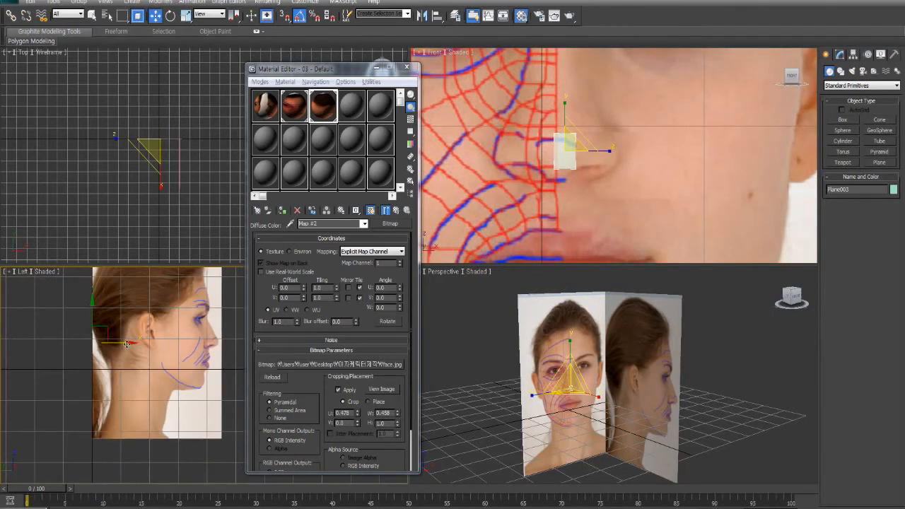
{"action": "left_click_drag", "start_coordinate": [126, 344], "coordinate": [251, 355]}
- Shift the small plane along X in the Front viewport until its inner edge meets the face's centre line
{"action": "scroll", "coordinate": [156, 200], "scroll_direction": "up", "scroll_amount": 3}
{"action": "middle_click_drag", "start_coordinate": [128, 181], "coordinate": [130, 139]}
{"action": "middle_click_drag", "start_coordinate": [244, 192], "coordinate": [227, 208]}
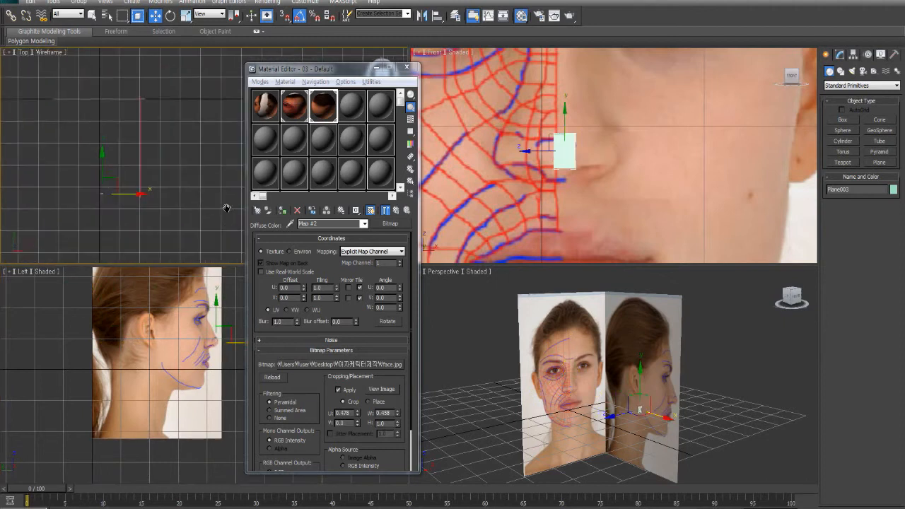
{"action": "scroll", "coordinate": [605, 200], "scroll_direction": "up", "scroll_amount": 3}
{"action": "middle_click_drag", "start_coordinate": [570, 95], "coordinate": [601, 177]}
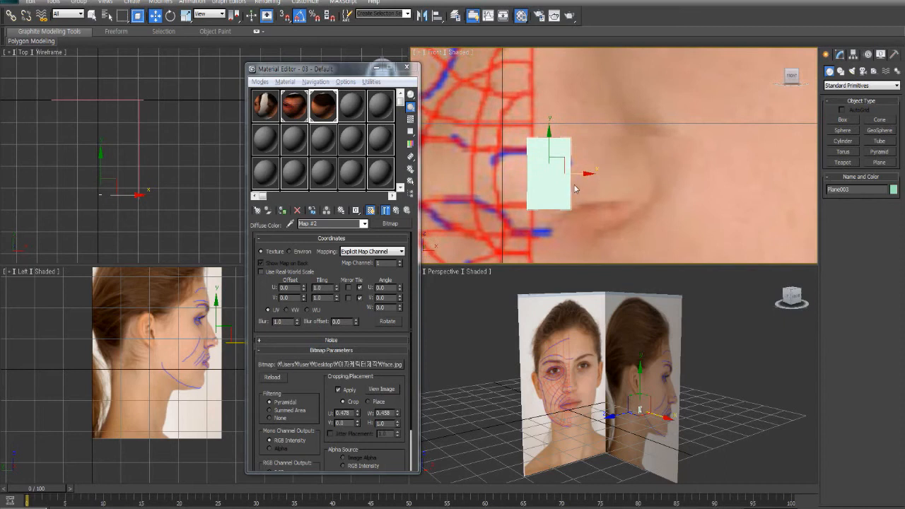
{"action": "left_click", "coordinate": [576, 173]}
{"action": "left_click", "coordinate": [542, 190]}
{"action": "left_click_drag", "start_coordinate": [580, 176], "coordinate": [583, 175]}
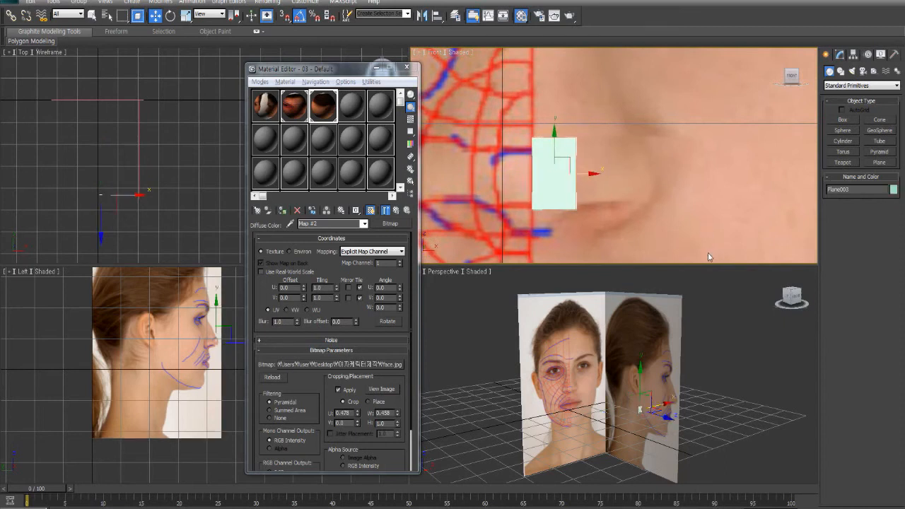
- Turn on Edged Faces display in the Front and Left viewports
{"action": "left_click", "coordinate": [459, 53]}
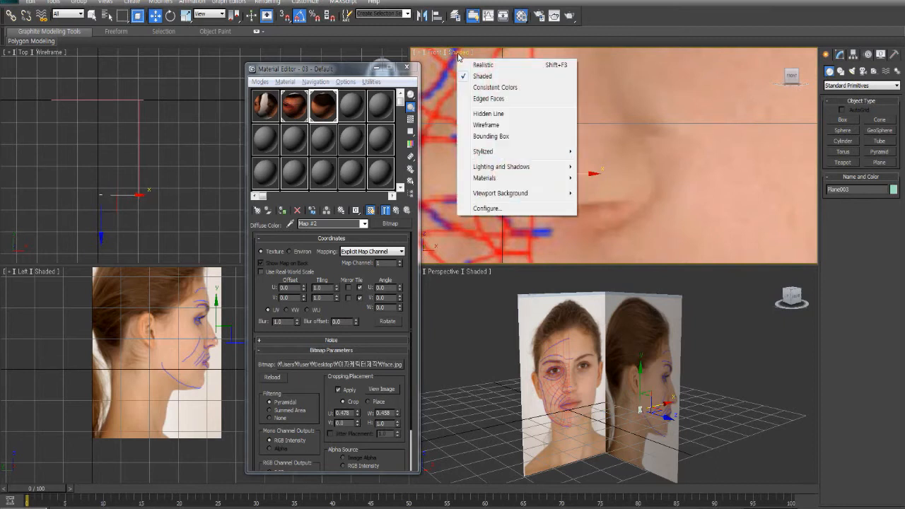
{"action": "left_click", "coordinate": [496, 101]}
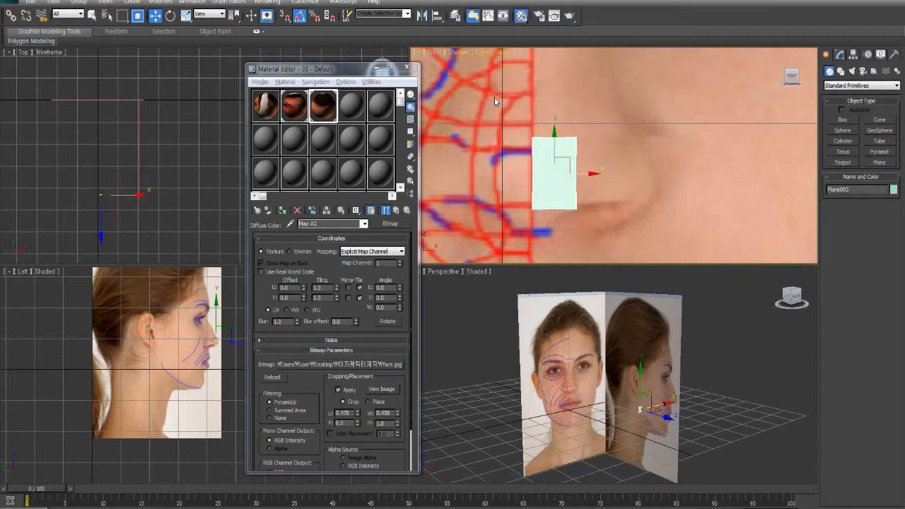
{"action": "middle_click_drag", "start_coordinate": [111, 318], "coordinate": [83, 351]}
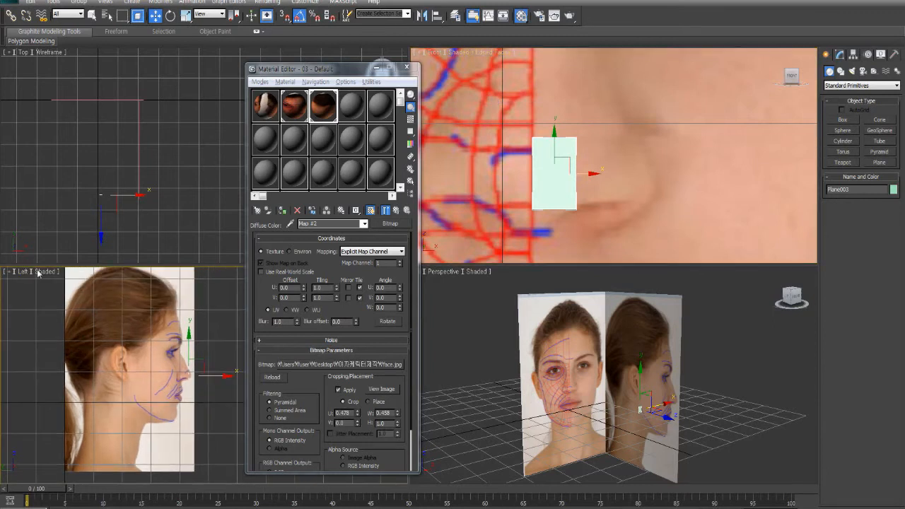
{"action": "left_click", "coordinate": [49, 276]}
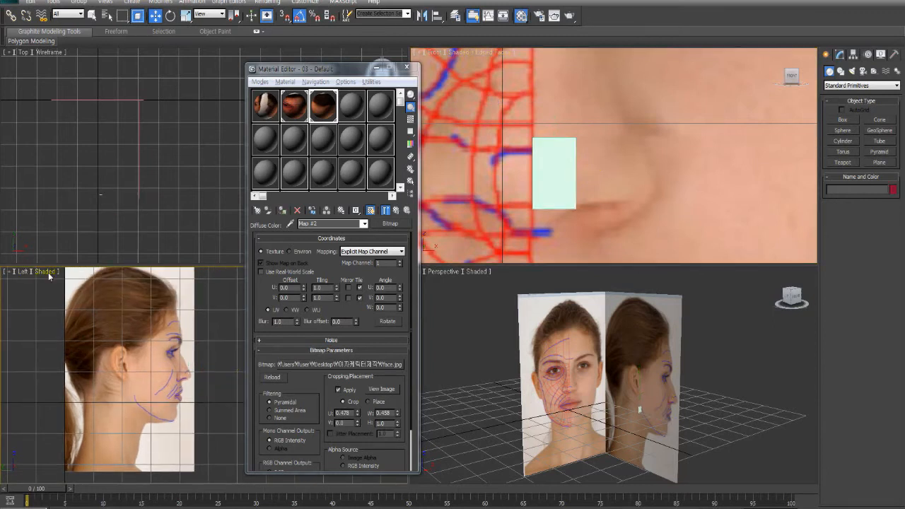
{"action": "left_click", "coordinate": [50, 276]}
{"action": "left_click", "coordinate": [101, 318]}
- Select the small nose plane and make it see-through
{"action": "left_click", "coordinate": [544, 174]}
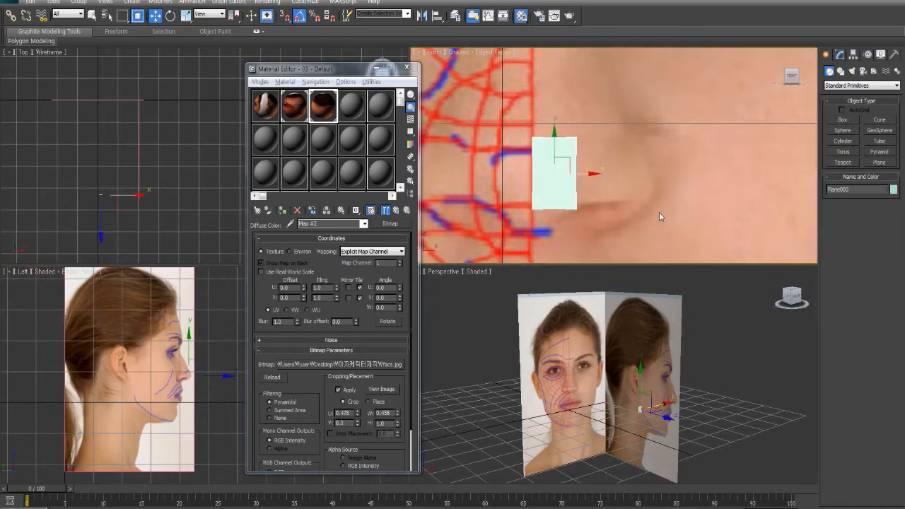
{"action": "middle_click_drag", "start_coordinate": [659, 217], "coordinate": [664, 211]}
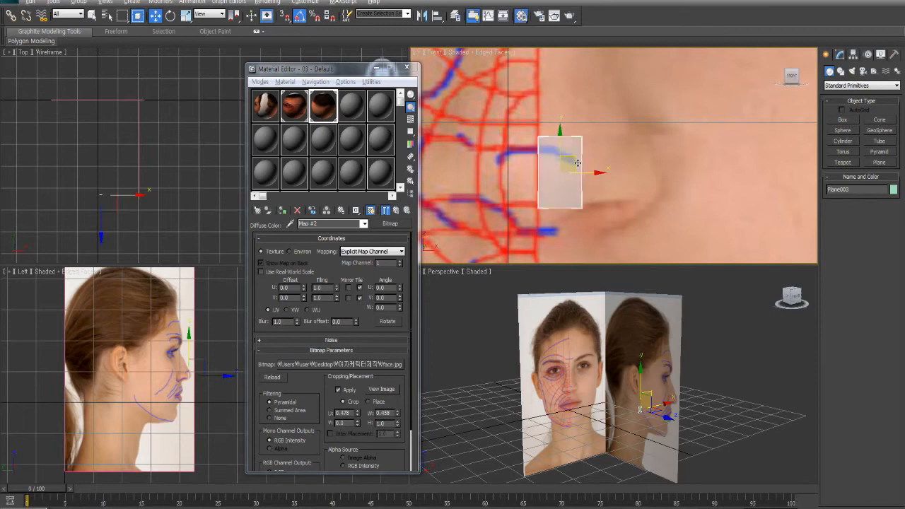
{"action": "key", "text": "alt+x"}
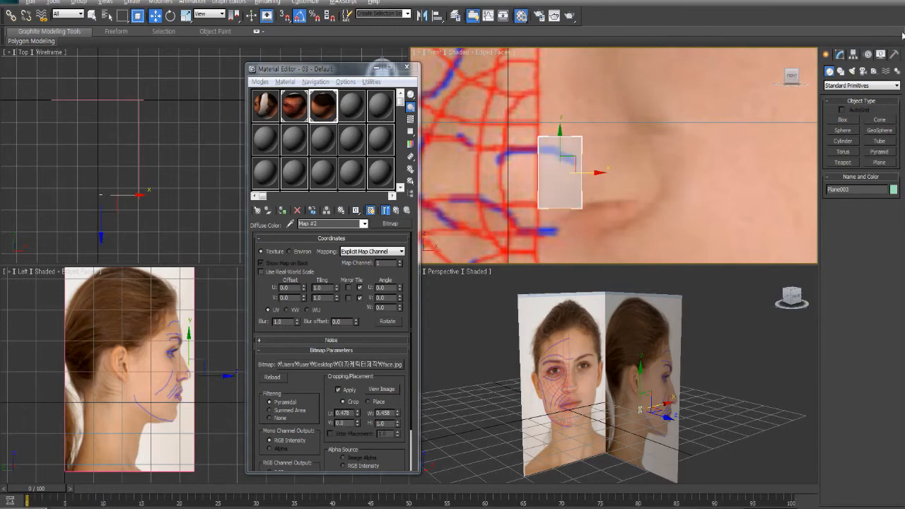
- Mirror the nose plane across X as a Reference clone and move the clone to the opposite side of the face's centre line
{"action": "left_click", "coordinate": [840, 54]}
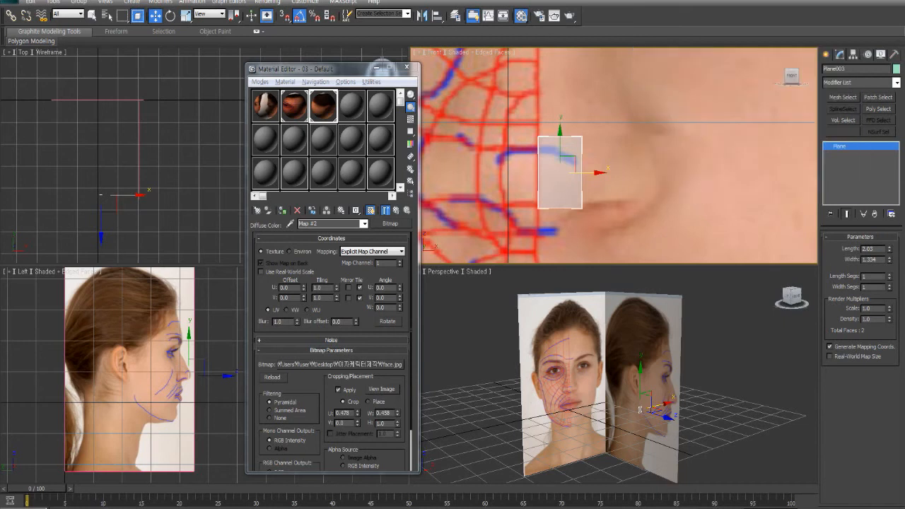
{"action": "middle_click_drag", "start_coordinate": [568, 168], "coordinate": [567, 164]}
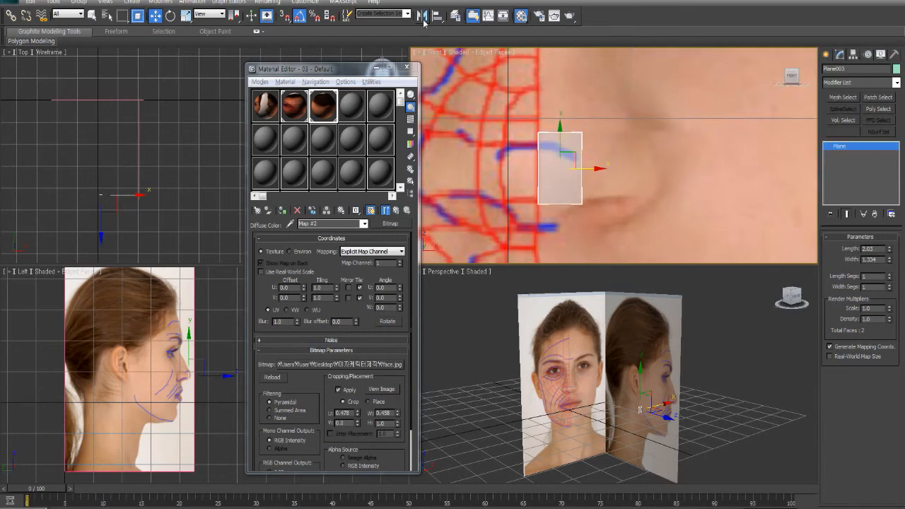
{"action": "left_click", "coordinate": [422, 16]}
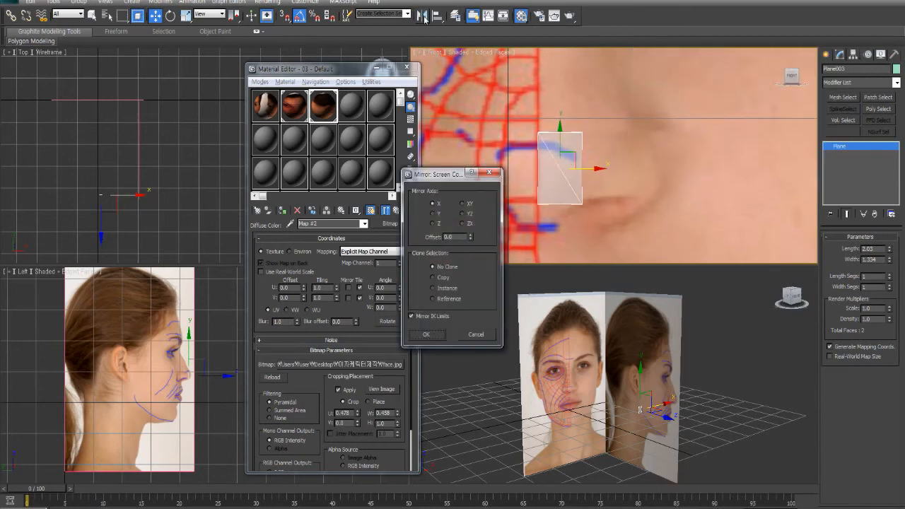
{"action": "left_click", "coordinate": [447, 292]}
{"action": "left_click", "coordinate": [435, 337]}
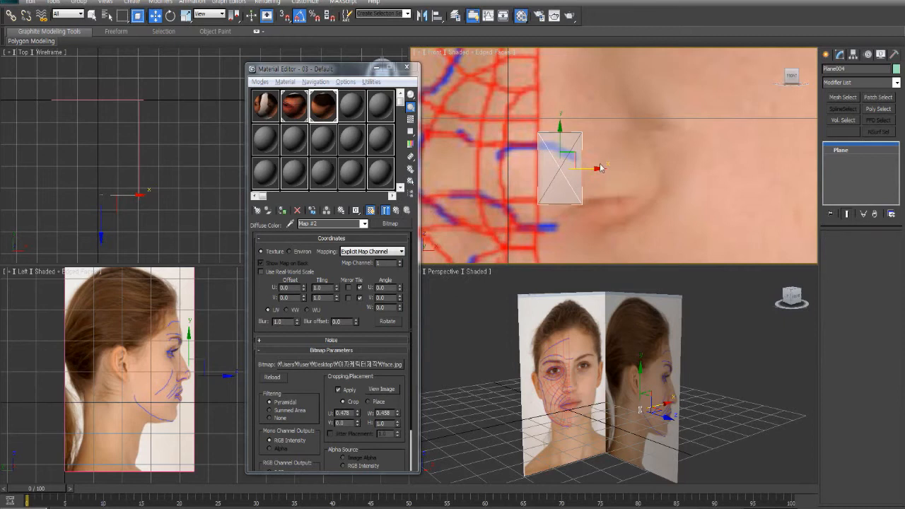
{"action": "left_click_drag", "start_coordinate": [590, 168], "coordinate": [547, 181]}
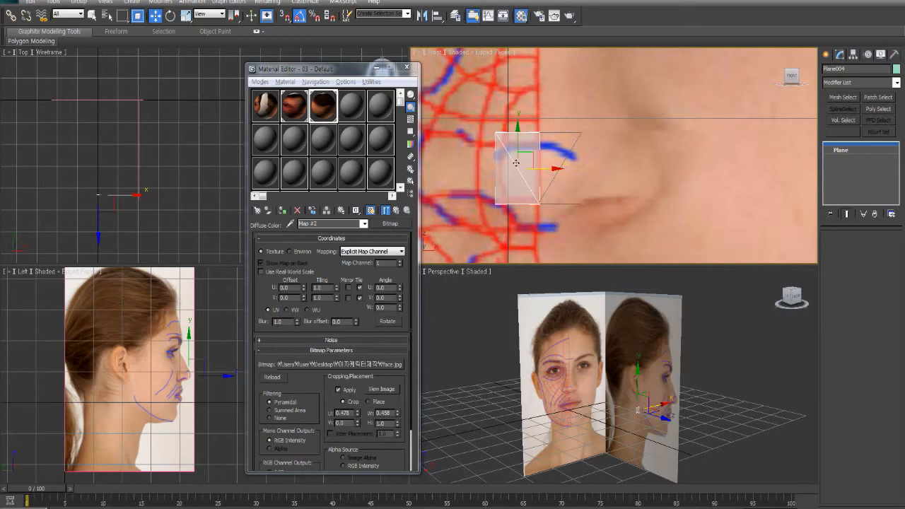
- Select the original plane and its mirrored reference in turn to compare their modifier stacks
{"action": "left_click", "coordinate": [555, 203]}
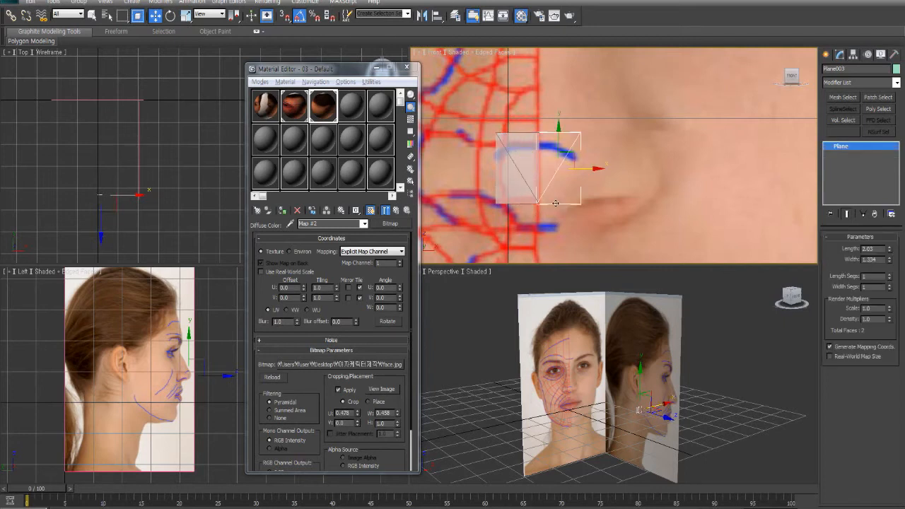
{"action": "left_click", "coordinate": [511, 173]}
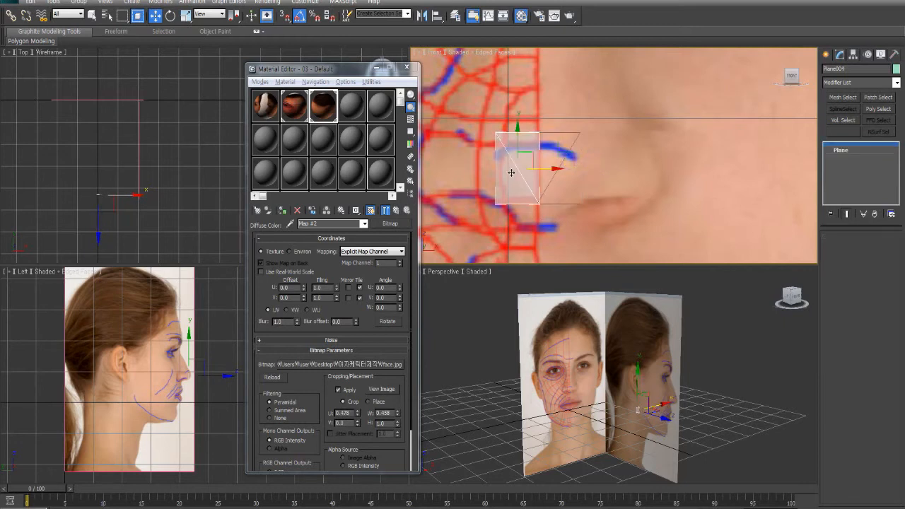
{"action": "left_click", "coordinate": [550, 180]}
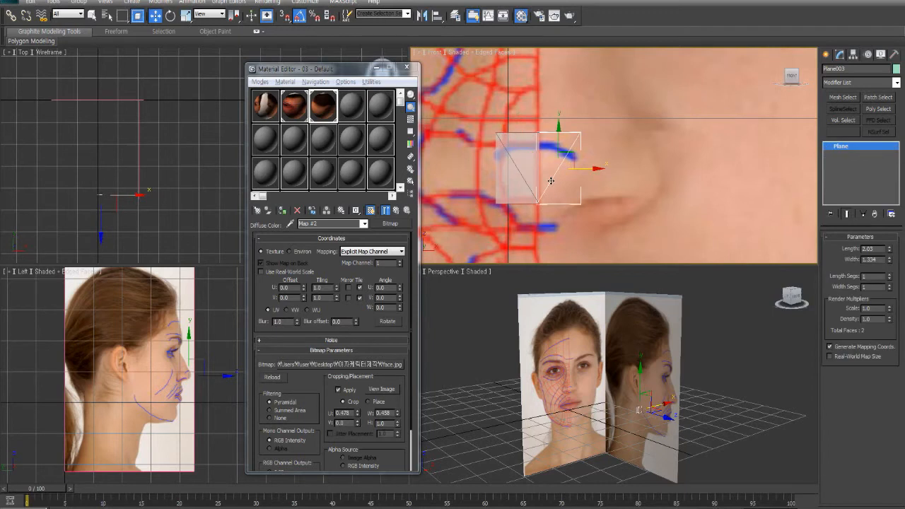
{"action": "left_click", "coordinate": [520, 182]}
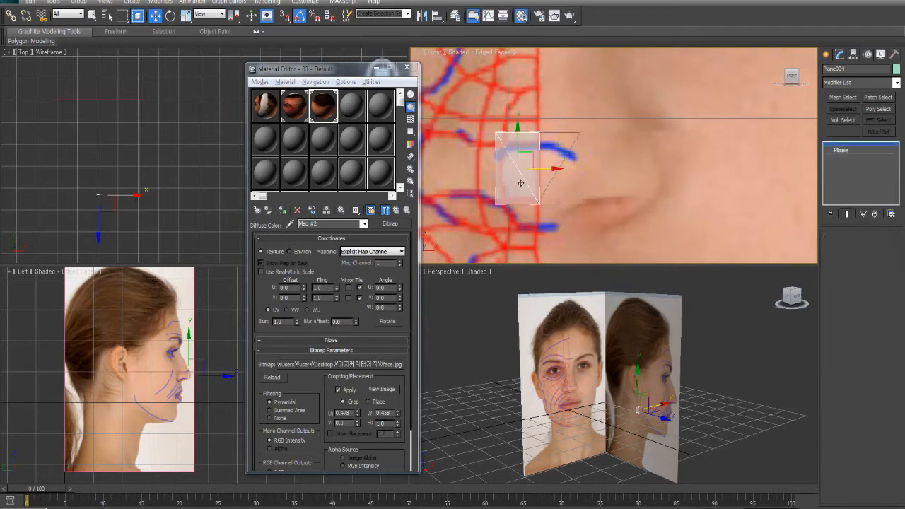
- Show the Subdivision Surfaces modifier set, apply MeshSmooth to the mirrored reference plane, and compare its stack with the original's
{"action": "right_click", "coordinate": [857, 87]}
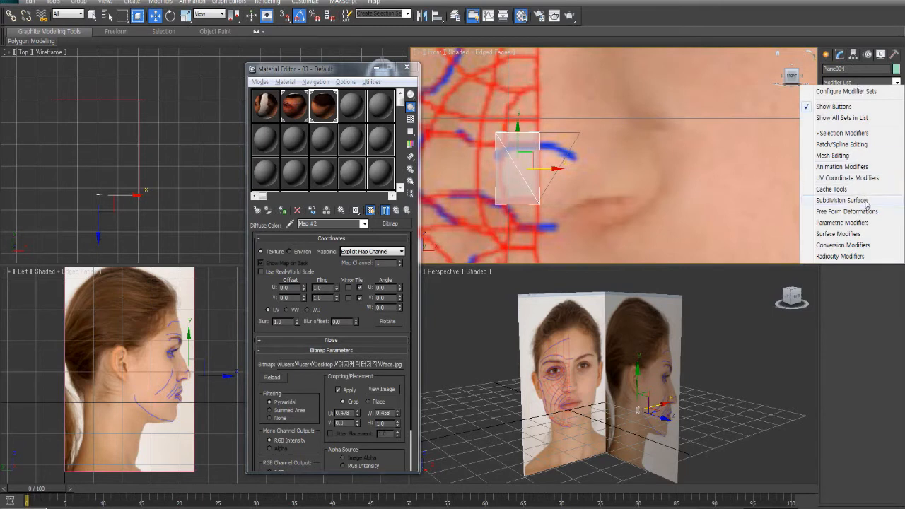
{"action": "left_click", "coordinate": [863, 201]}
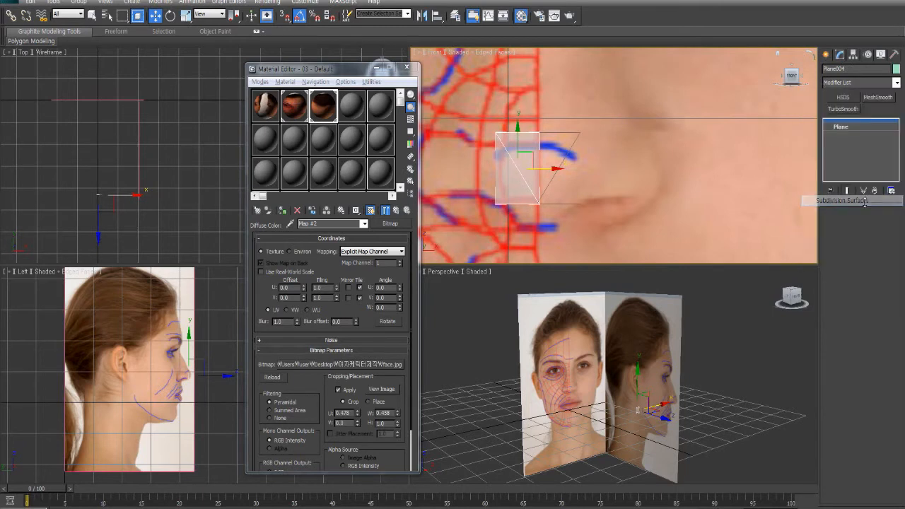
{"action": "left_click", "coordinate": [877, 97]}
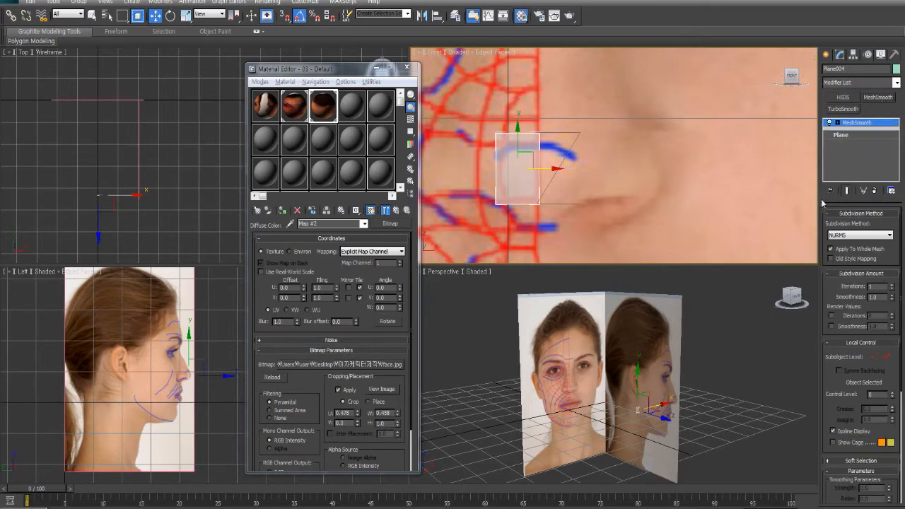
{"action": "left_click", "coordinate": [552, 179]}
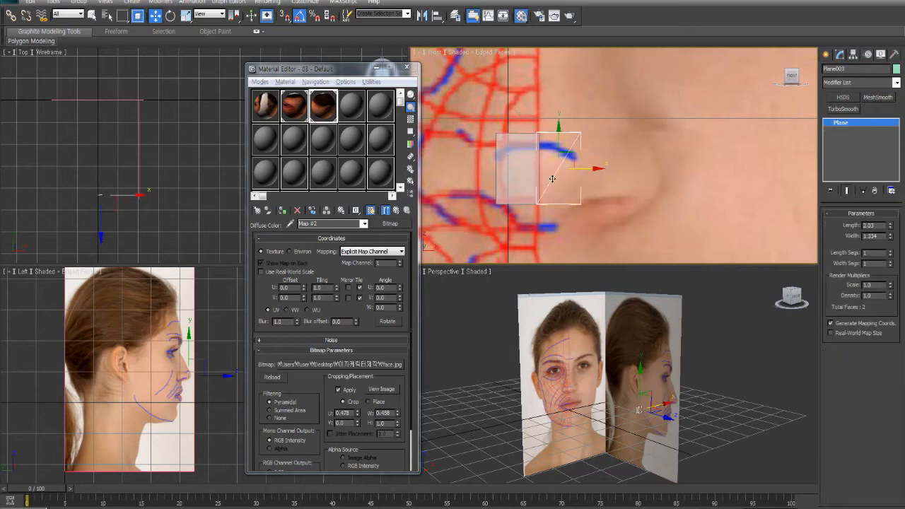
{"action": "left_click", "coordinate": [521, 187]}
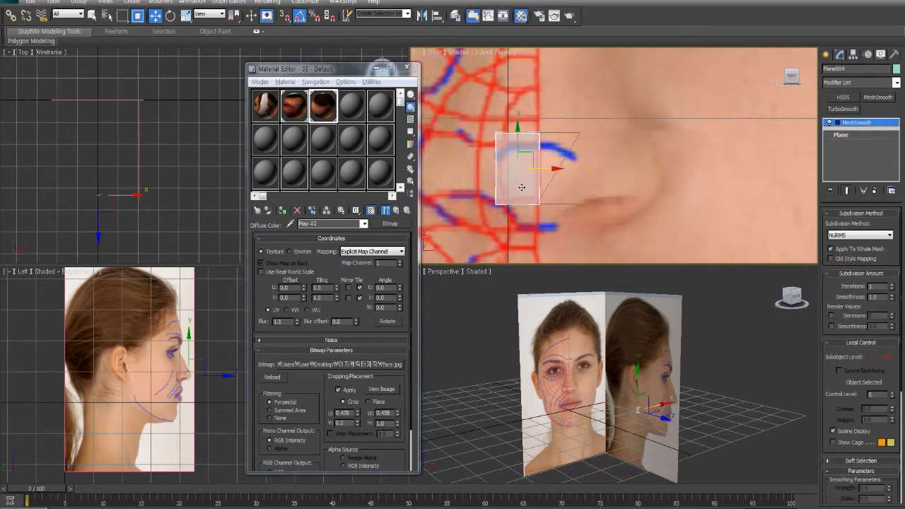
- Delete the mirrored reference clone and convert the original nose plane to an Editable Poly
{"action": "key", "text": "Delete"}
{"action": "left_click", "coordinate": [569, 199]}
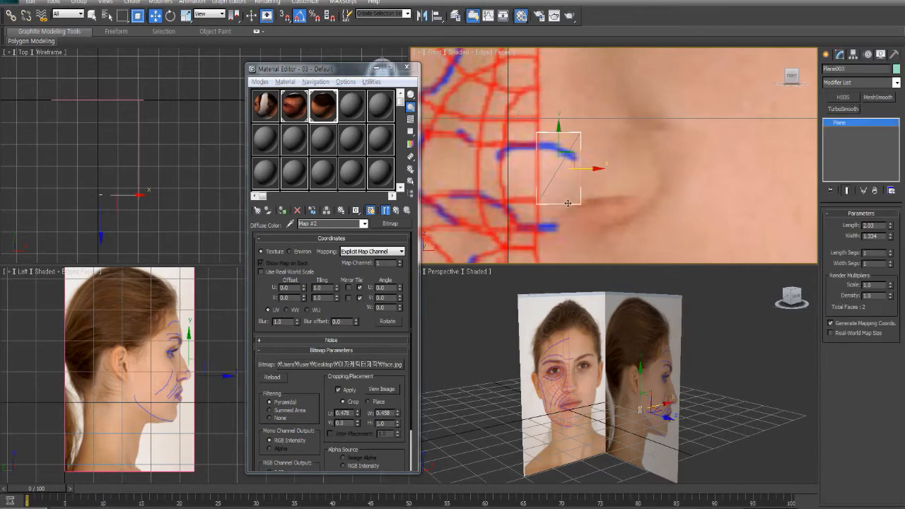
{"action": "right_click", "coordinate": [858, 125]}
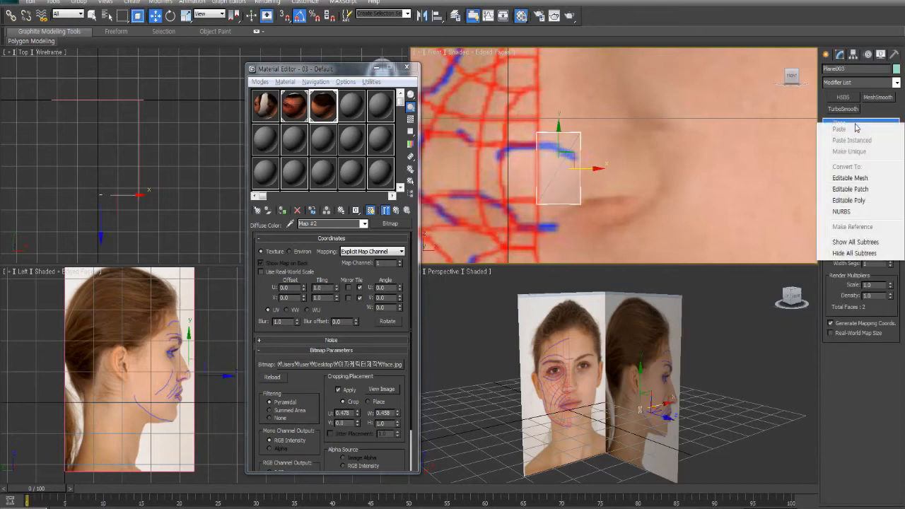
{"action": "left_click", "coordinate": [852, 200]}
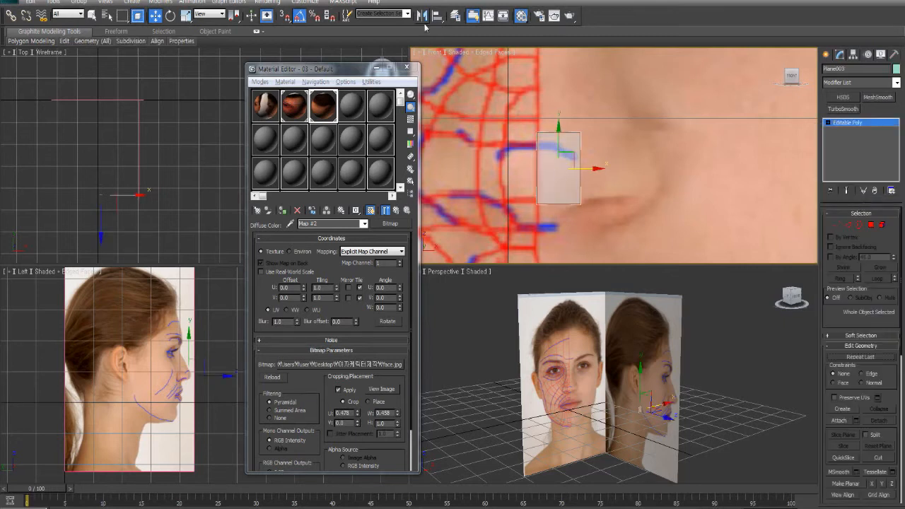
- Mirror the plane across X as a Reference clone, move it to the opposite side of the centre line and apply MeshSmooth to it
{"action": "left_click", "coordinate": [422, 15]}
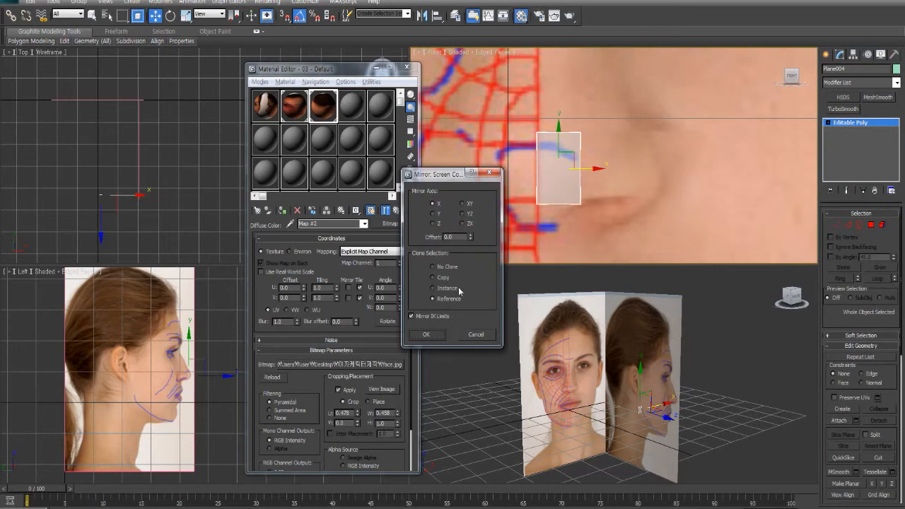
{"action": "left_click", "coordinate": [426, 334]}
{"action": "left_click_drag", "start_coordinate": [585, 168], "coordinate": [544, 163]}
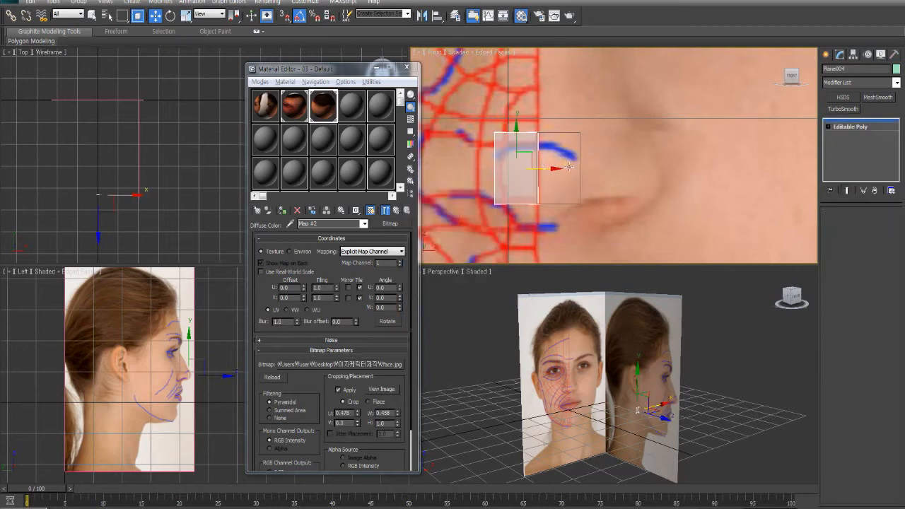
{"action": "left_click", "coordinate": [877, 98]}
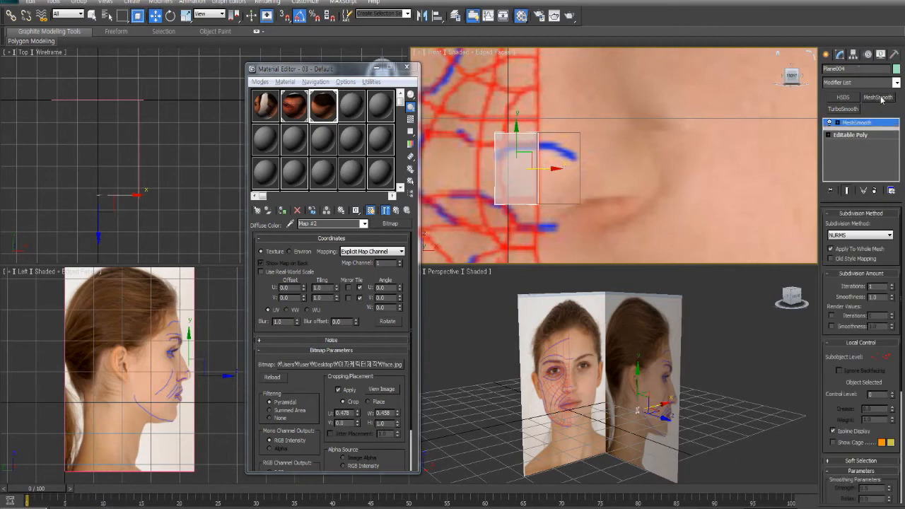
- Try moving the original plane's upper outer vertex inward, and undo the move
{"action": "left_click", "coordinate": [562, 202]}
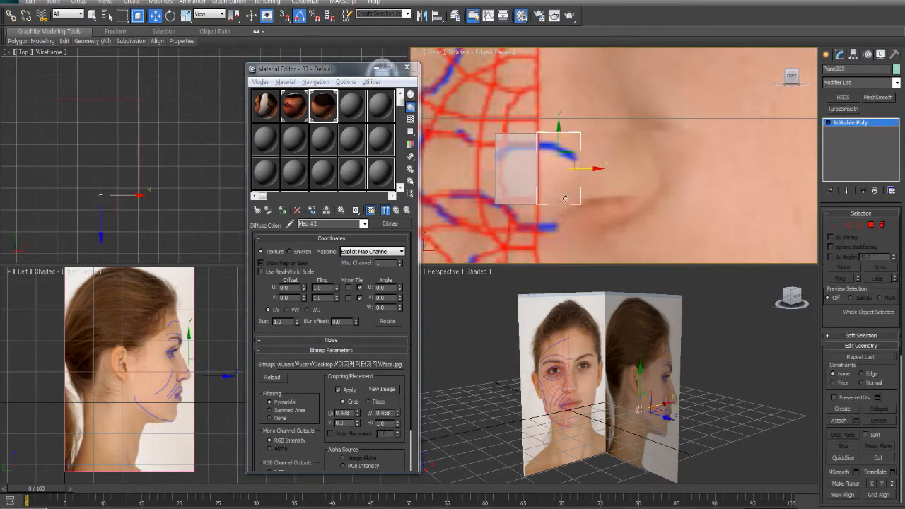
{"action": "left_click", "coordinate": [837, 225]}
{"action": "left_click", "coordinate": [581, 133]}
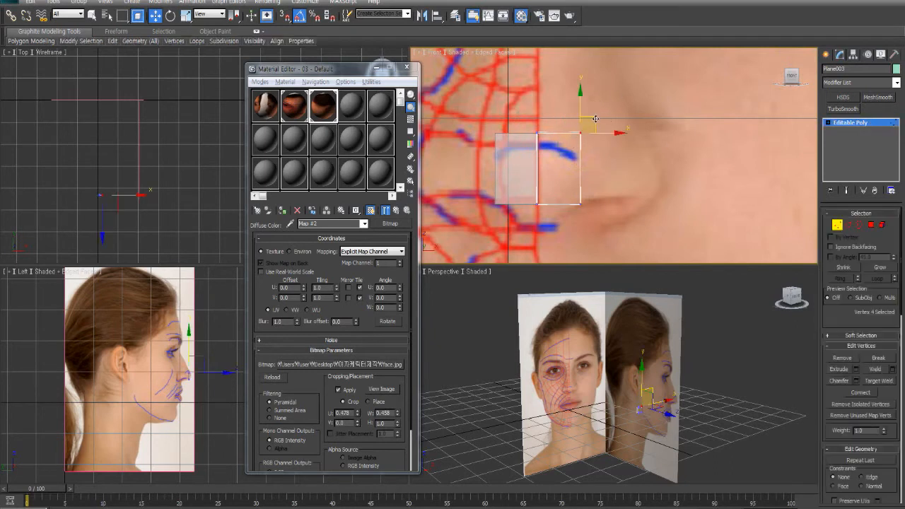
{"action": "left_click_drag", "start_coordinate": [595, 119], "coordinate": [585, 122]}
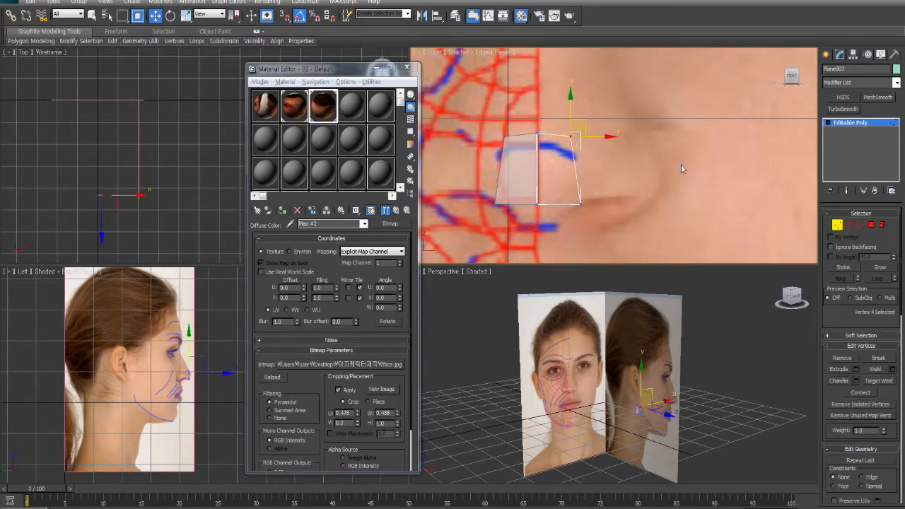
{"action": "key", "text": "ctrl+z"}
{"action": "key", "text": "ctrl+z"}
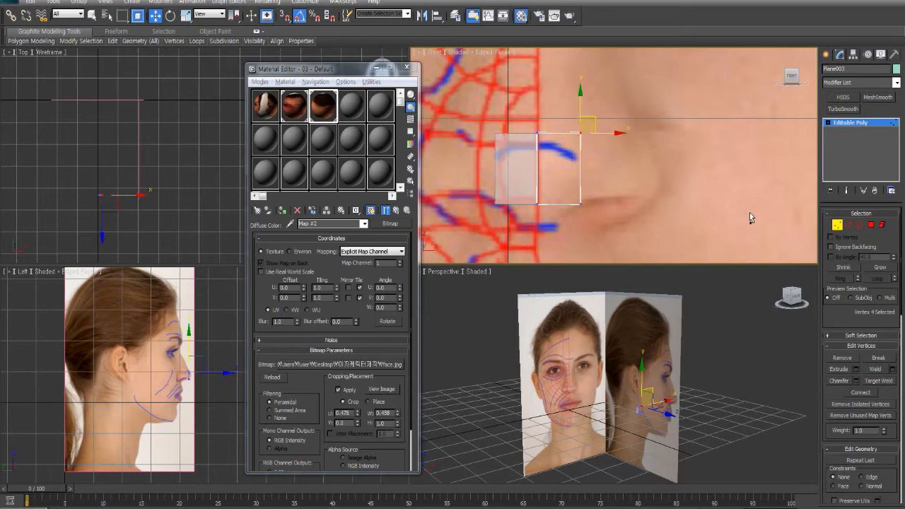
- Connect the original plane's two vertical edges with a horizontal edge across the middle
{"action": "left_click", "coordinate": [848, 225]}
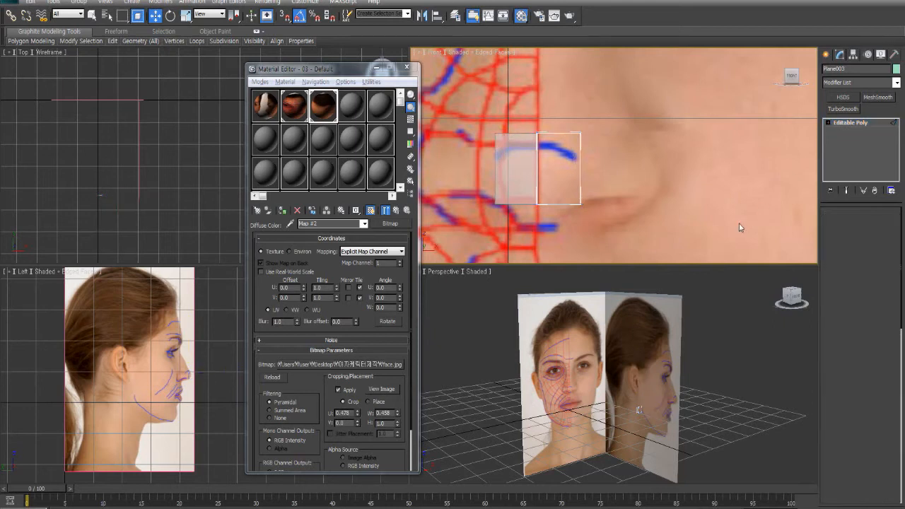
{"action": "left_click", "coordinate": [578, 174]}
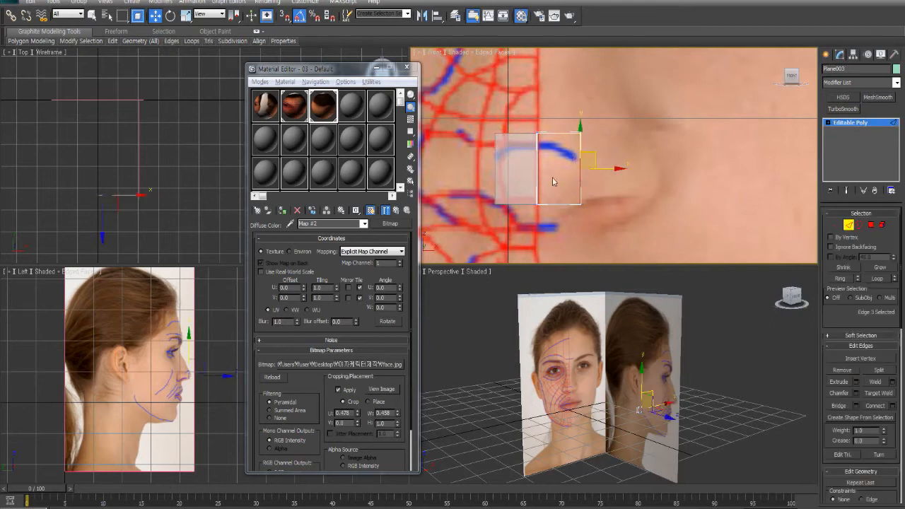
{"action": "left_click", "coordinate": [535, 173], "text": "shift"}
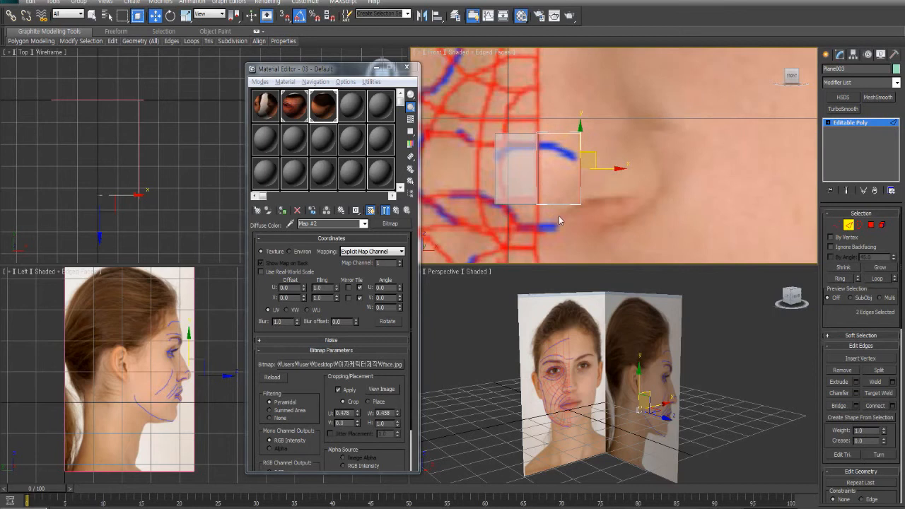
{"action": "left_click", "coordinate": [874, 406]}
{"action": "left_click", "coordinate": [736, 251]}
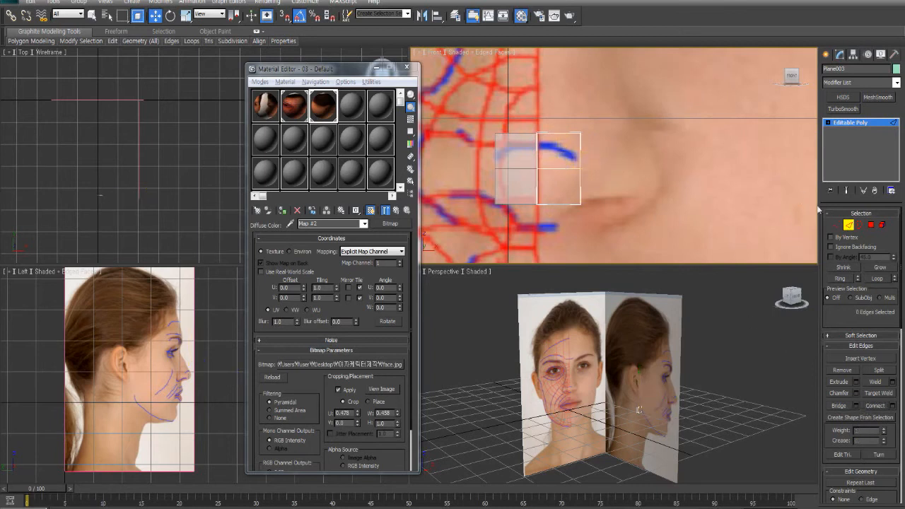
- Move the plane's upper and lower outer vertices inward in the Front view to round off its outline, and adjust the bottom vertices
{"action": "left_click", "coordinate": [837, 225]}
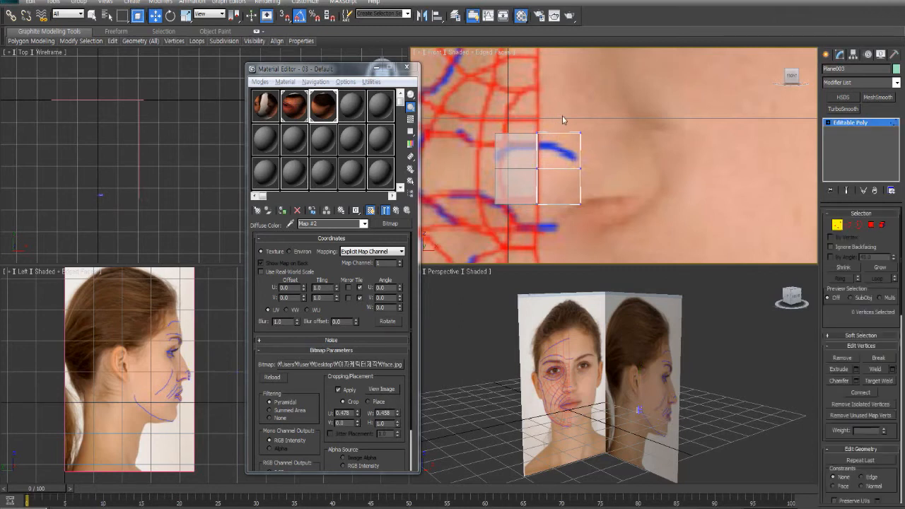
{"action": "left_click", "coordinate": [581, 135]}
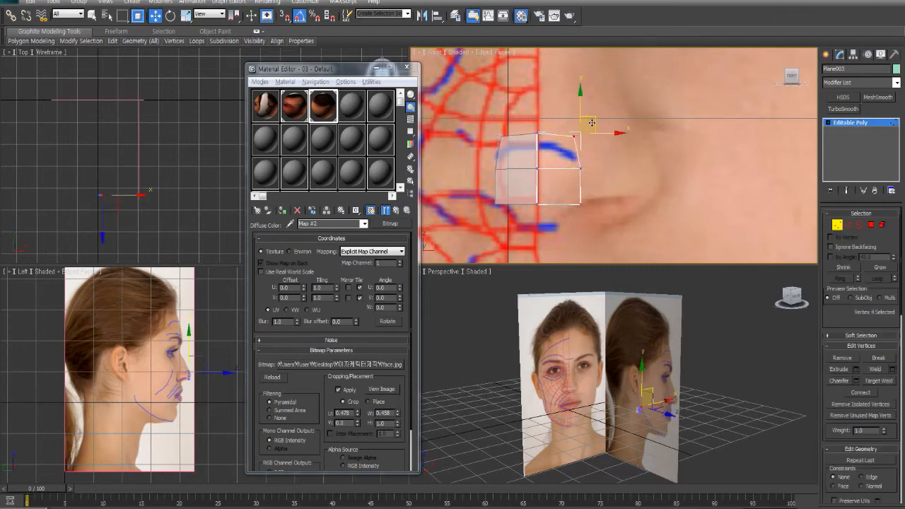
{"action": "left_click", "coordinate": [580, 203]}
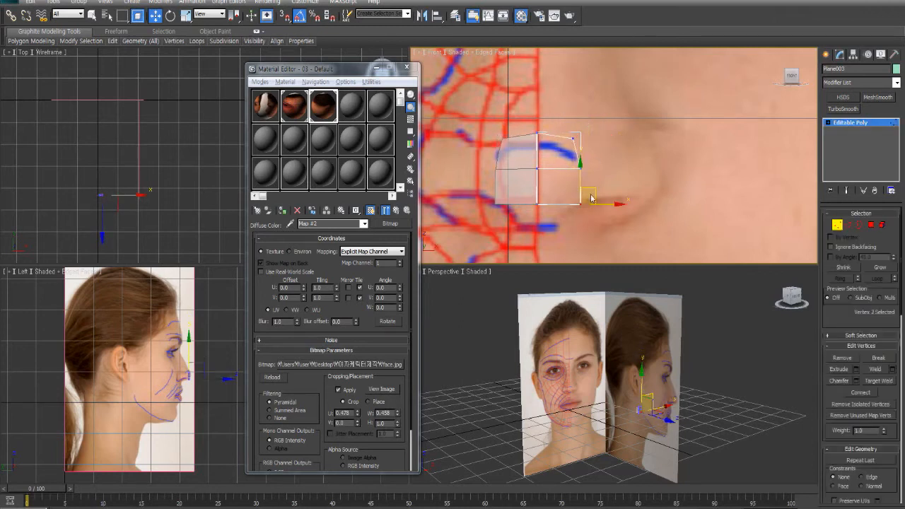
{"action": "left_click_drag", "start_coordinate": [510, 182], "coordinate": [583, 219]}
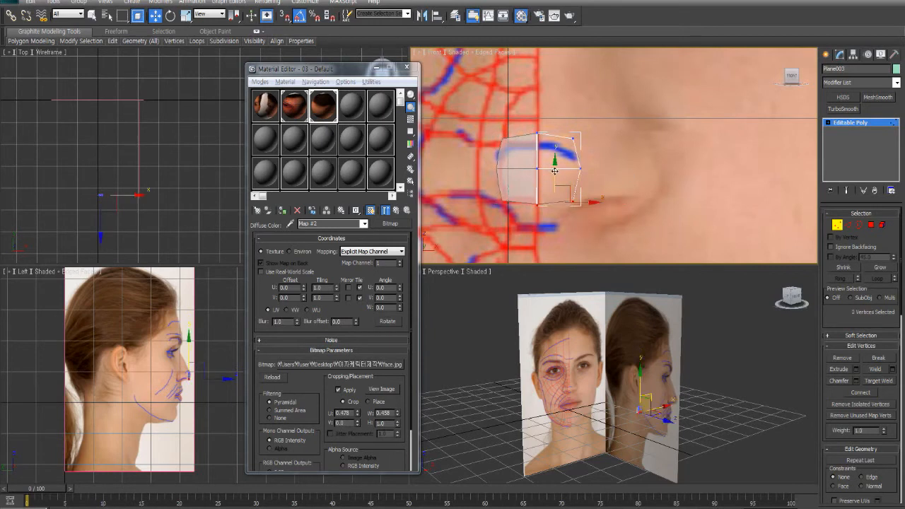
- Shift the plane's vertices in the Left view so the mesh bends along the nose tip's profile
{"action": "left_click_drag", "start_coordinate": [614, 224], "coordinate": [613, 225]}
{"action": "scroll", "coordinate": [116, 324], "scroll_direction": "up", "scroll_amount": 6}
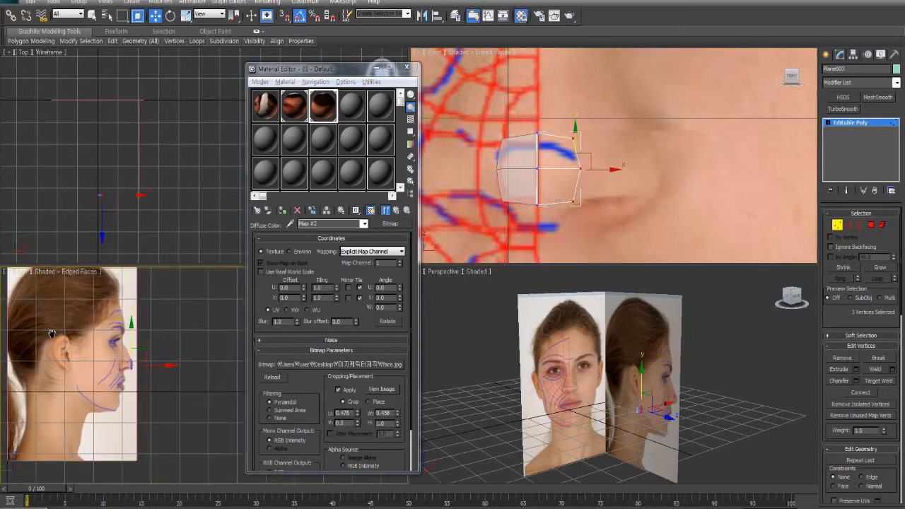
{"action": "middle_click_drag", "start_coordinate": [43, 373], "coordinate": [208, 406]}
{"action": "scroll", "coordinate": [192, 356], "scroll_direction": "up", "scroll_amount": 4}
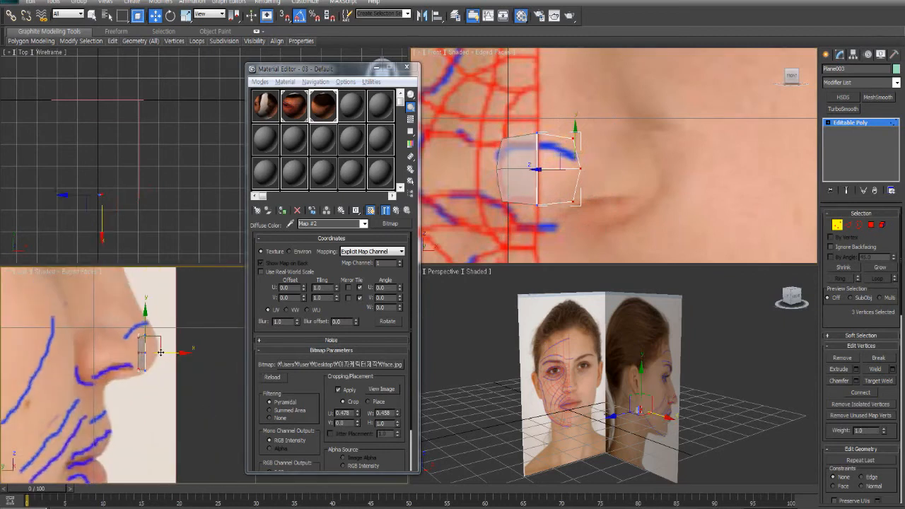
{"action": "left_click_drag", "start_coordinate": [123, 310], "coordinate": [164, 369]}
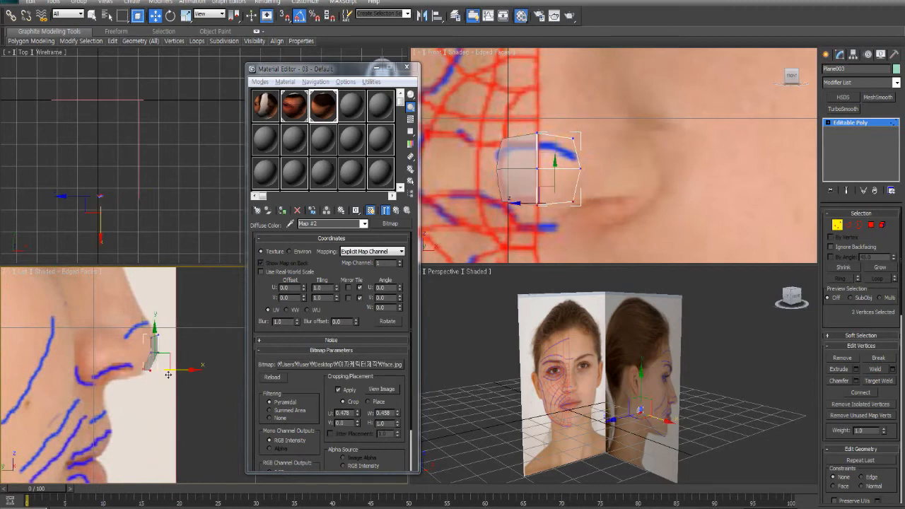
{"action": "left_click", "coordinate": [179, 312]}
{"action": "mouse_move", "coordinate": [174, 322]}
{"action": "left_mouse_down"}
{"action": "mouse_move", "coordinate": [134, 341]}
{"action": "mouse_move", "coordinate": [172, 337]}
{"action": "left_mouse_up"}
{"action": "left_click", "coordinate": [188, 374]}
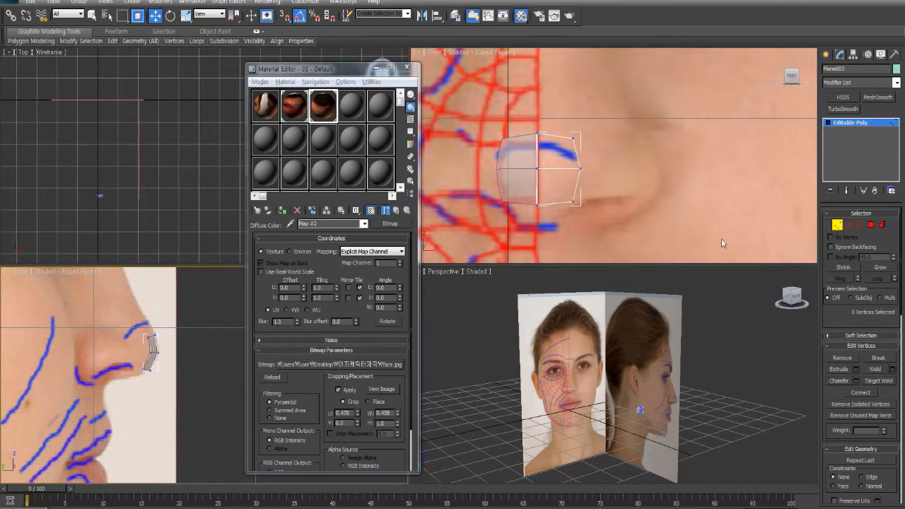
- Extend the plane's bottom edge in the Left view into a strip of new polygons following the underside of the nose toward the upper lip
{"action": "left_click", "coordinate": [851, 225]}
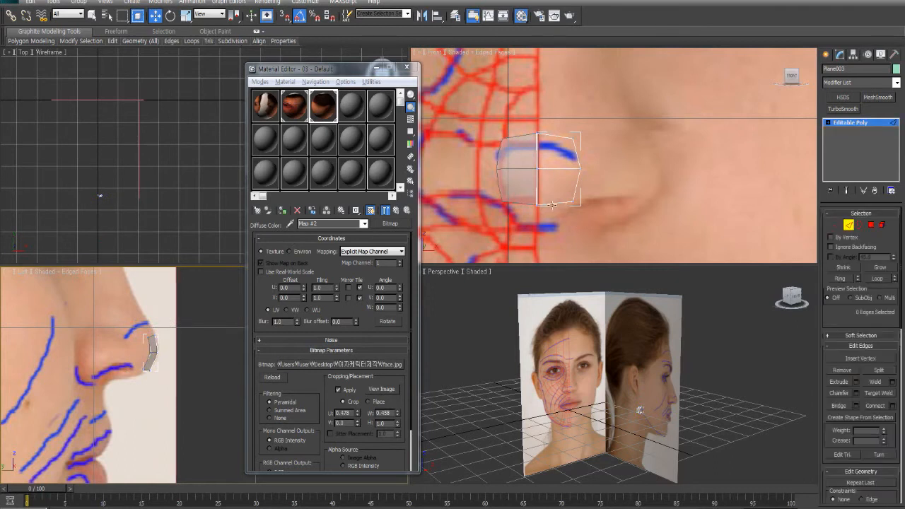
{"action": "left_click", "coordinate": [550, 205]}
{"action": "scroll", "coordinate": [153, 419], "scroll_direction": "up", "scroll_amount": 2}
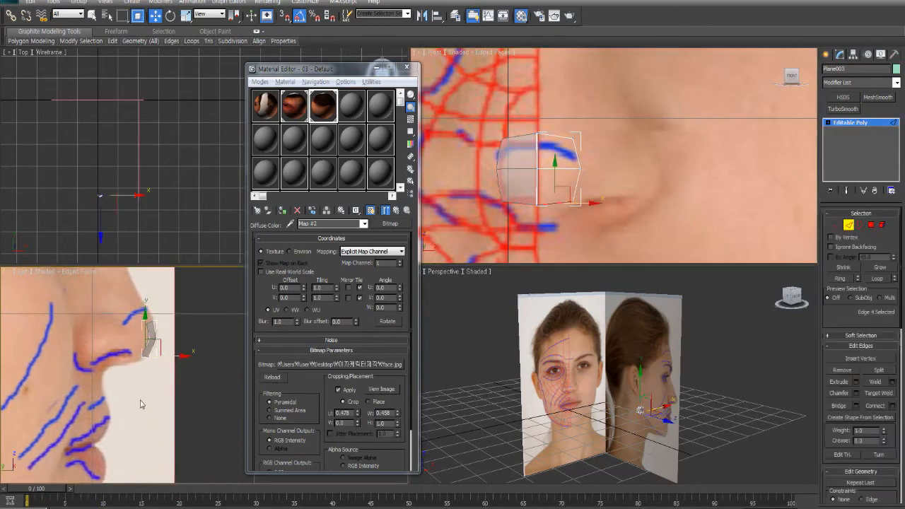
{"action": "scroll", "coordinate": [142, 400], "scroll_direction": "up", "scroll_amount": 3}
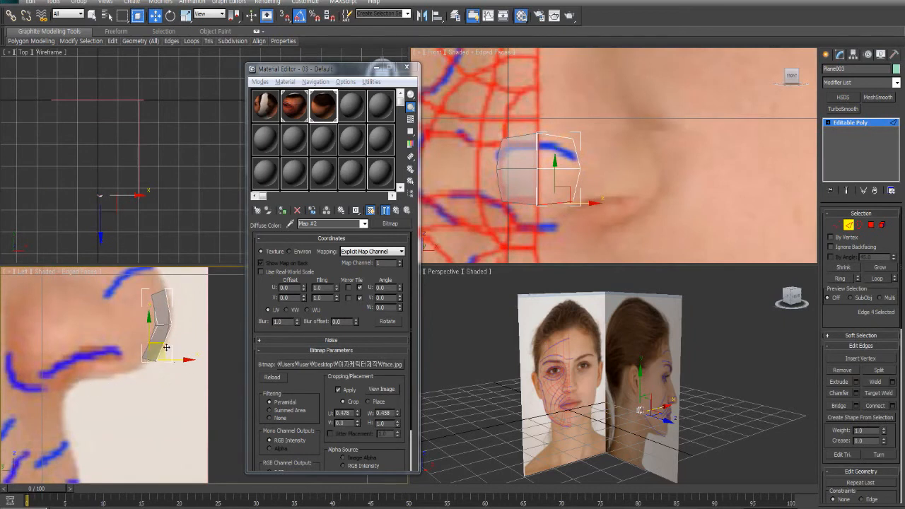
{"action": "left_click_drag", "start_coordinate": [165, 347], "coordinate": [54, 405], "text": "shift"}
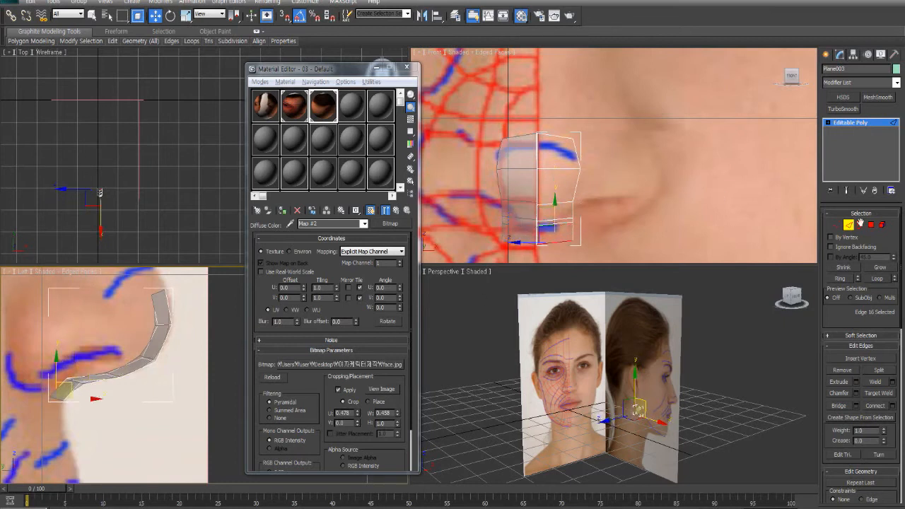
- Move the outer vertices of the new strip inward in the Front view to narrow it beneath the nose tip
{"action": "left_click", "coordinate": [835, 225]}
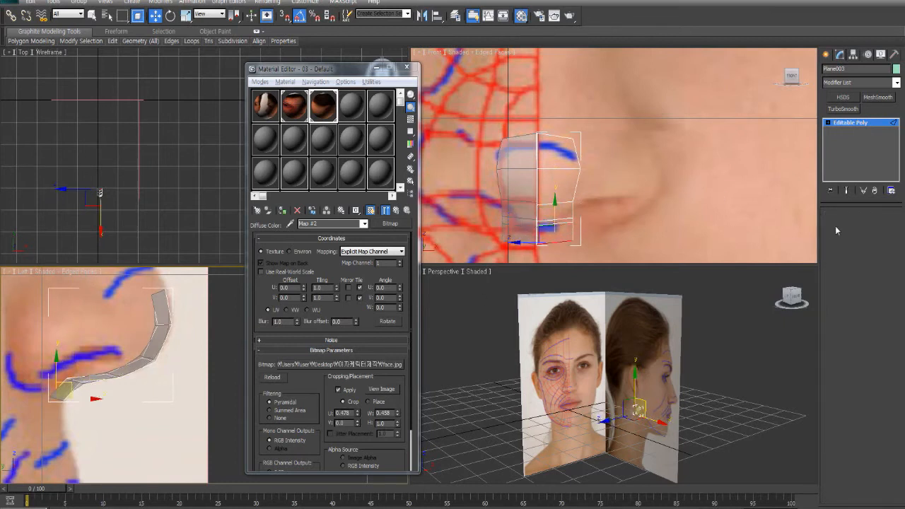
{"action": "left_click", "coordinate": [573, 221]}
{"action": "left_click_drag", "start_coordinate": [591, 222], "coordinate": [577, 222]}
{"action": "left_click", "coordinate": [559, 253]}
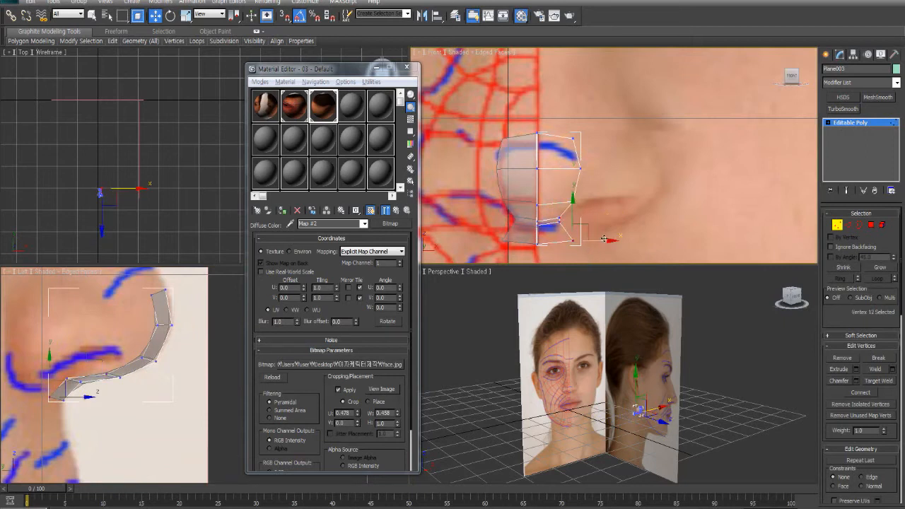
{"action": "left_click_drag", "start_coordinate": [580, 248], "coordinate": [581, 248]}
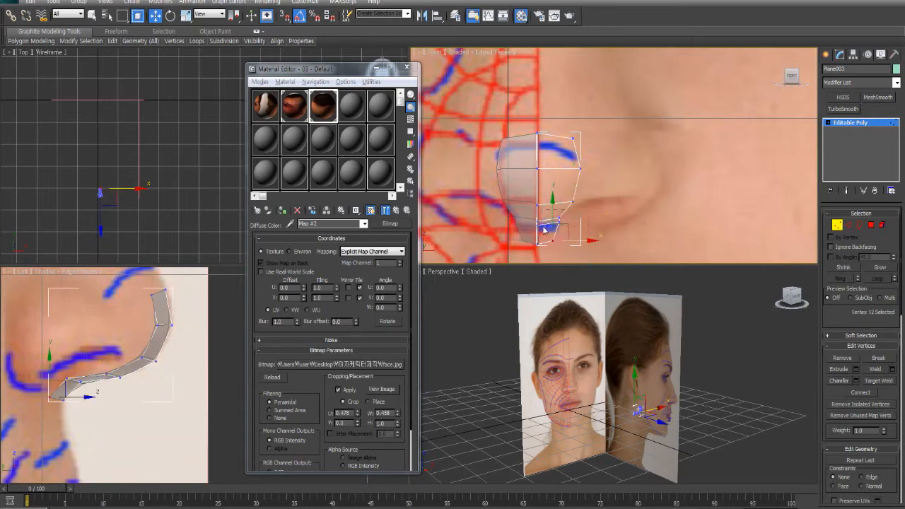
- Show the nose mesh from the front in the Perspective view and turn on Edged Faces shading there
{"action": "left_click", "coordinate": [570, 431]}
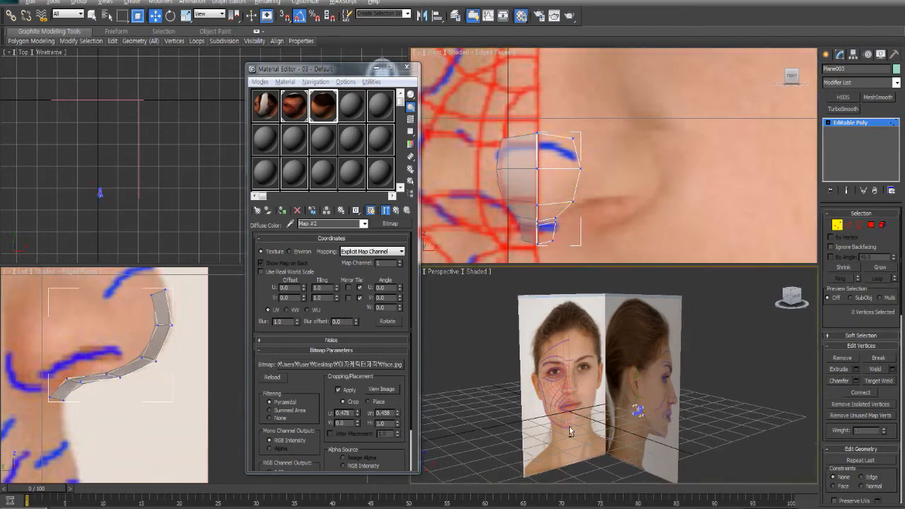
{"action": "middle_click_drag", "start_coordinate": [570, 431], "coordinate": [537, 318], "text": "alt"}
{"action": "scroll", "coordinate": [533, 368], "scroll_direction": "up", "scroll_amount": 4}
{"action": "middle_click_drag", "start_coordinate": [532, 370], "coordinate": [561, 457]}
{"action": "scroll", "coordinate": [561, 457], "scroll_direction": "down", "scroll_amount": 3}
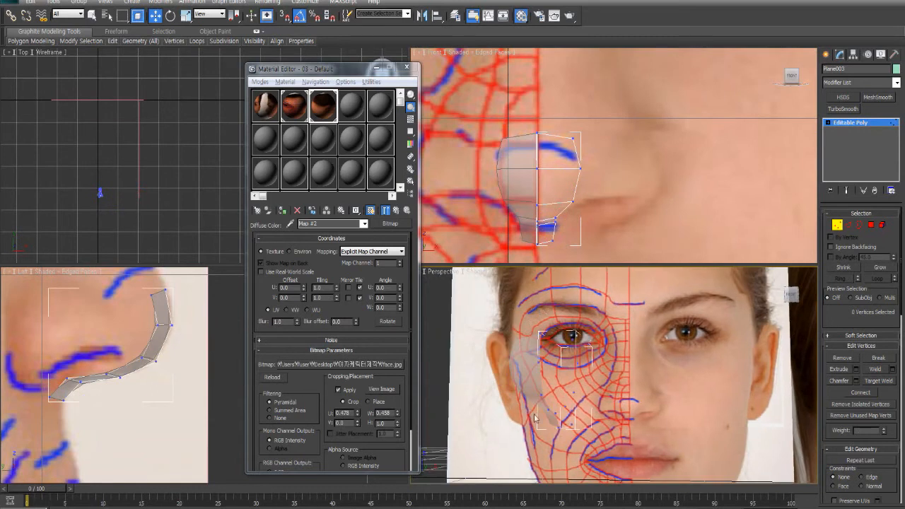
{"action": "left_click", "coordinate": [491, 279]}
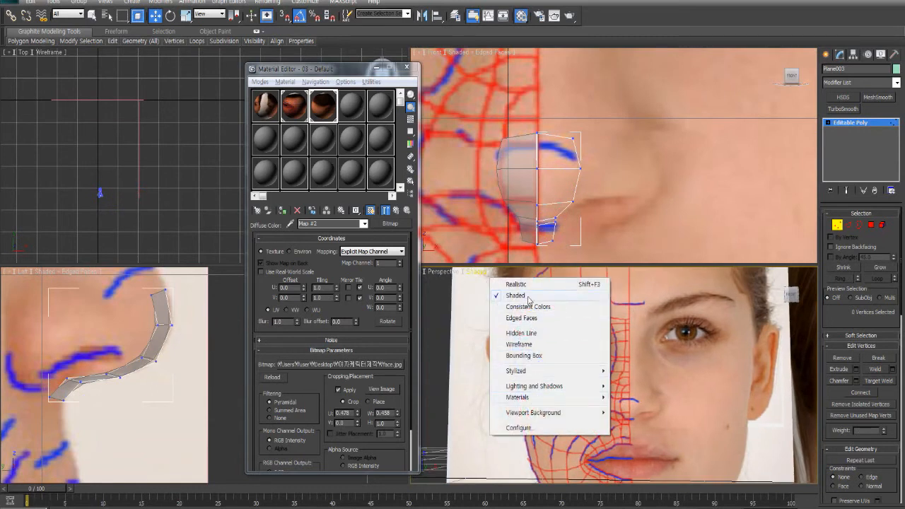
{"action": "left_click", "coordinate": [520, 318]}
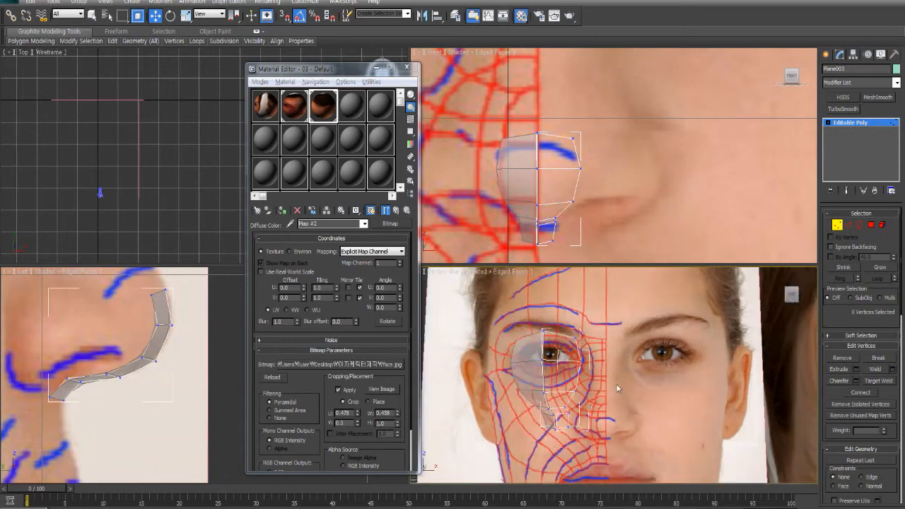
- Turn off see-through display on the mirrored MeshSmooth clone of the nose
{"action": "middle_click_drag", "start_coordinate": [655, 348], "coordinate": [625, 374]}
{"action": "left_click", "coordinate": [837, 225]}
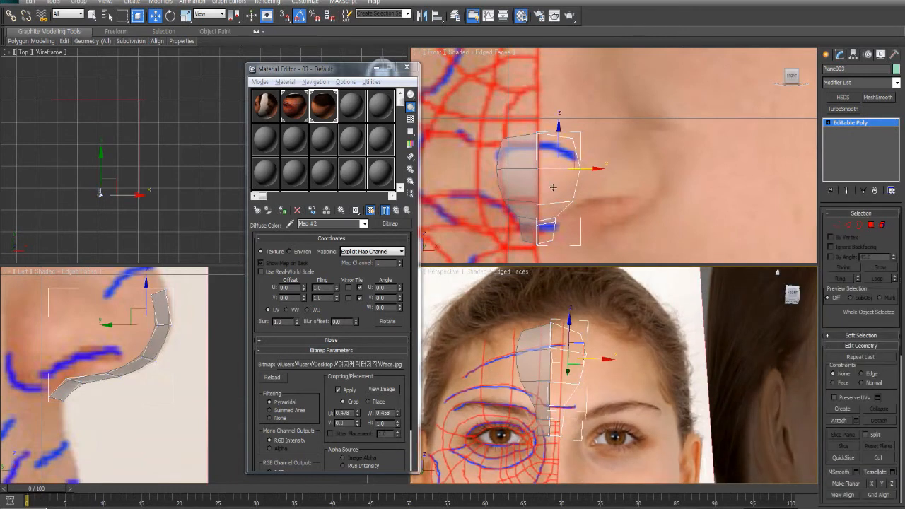
{"action": "left_click", "coordinate": [520, 172]}
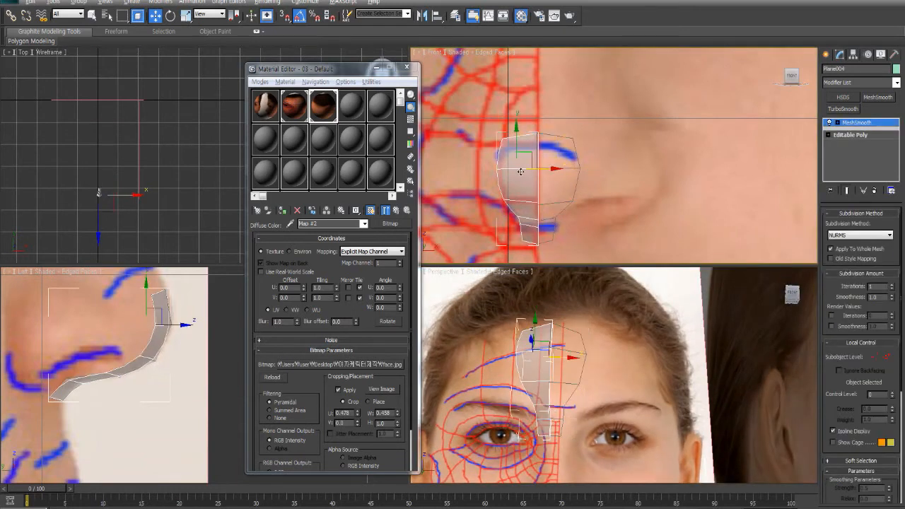
{"action": "key", "text": "alt+x"}
- Move the outer vertices of the strip under the nose forward in the Perspective view, in line with its centre edge
{"action": "left_click", "coordinate": [571, 360]}
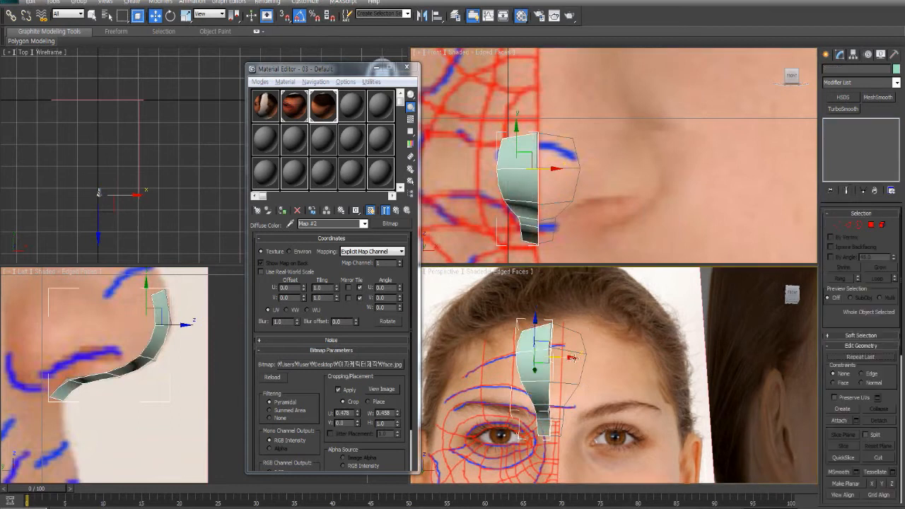
{"action": "middle_click_drag", "start_coordinate": [571, 359], "coordinate": [640, 332], "text": "alt"}
{"action": "left_click", "coordinate": [837, 225]}
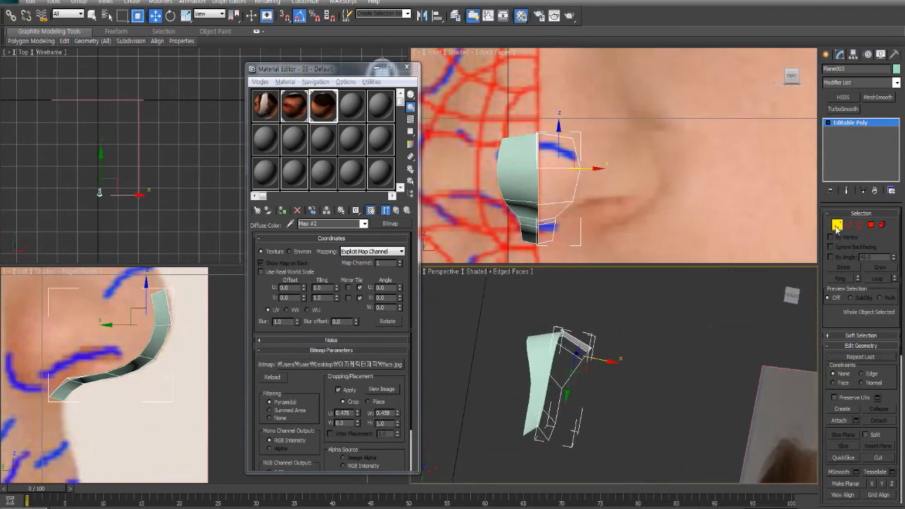
{"action": "left_click", "coordinate": [538, 429]}
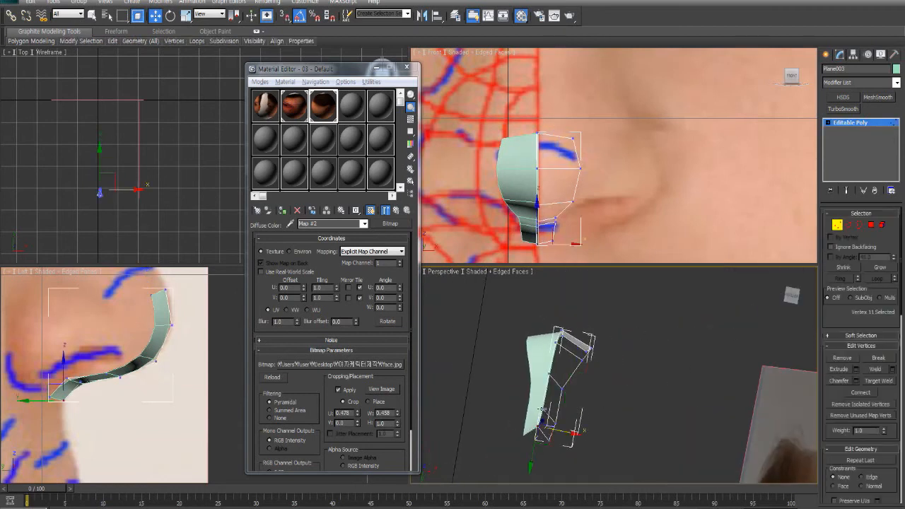
{"action": "left_click", "coordinate": [550, 441]}
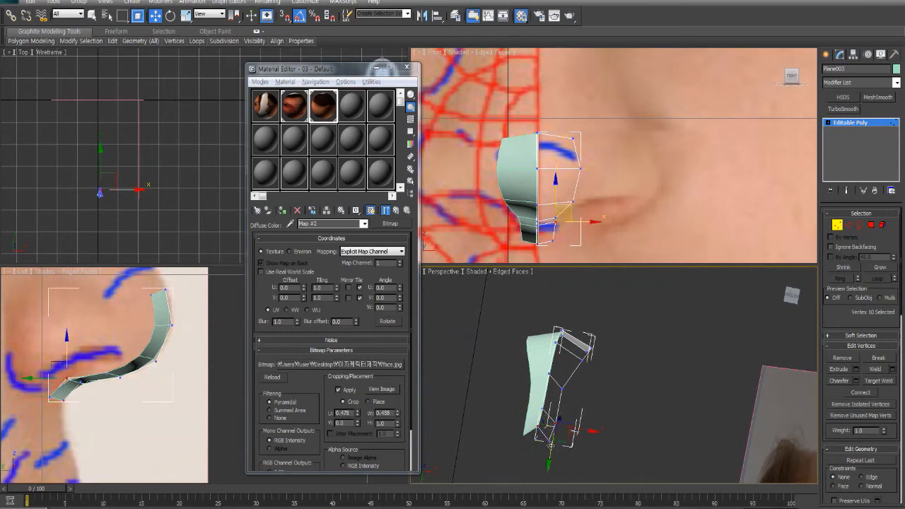
{"action": "left_click", "coordinate": [548, 443], "text": "ctrl"}
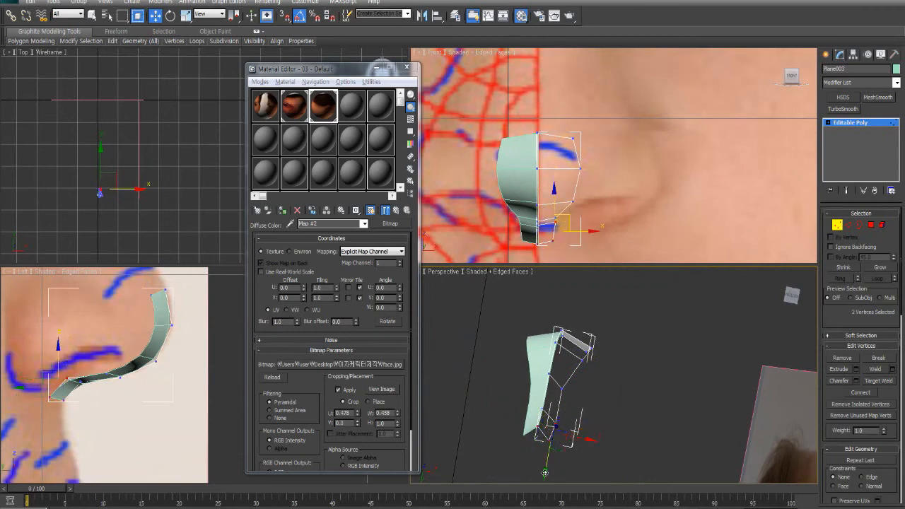
{"action": "left_click_drag", "start_coordinate": [545, 472], "coordinate": [547, 458]}
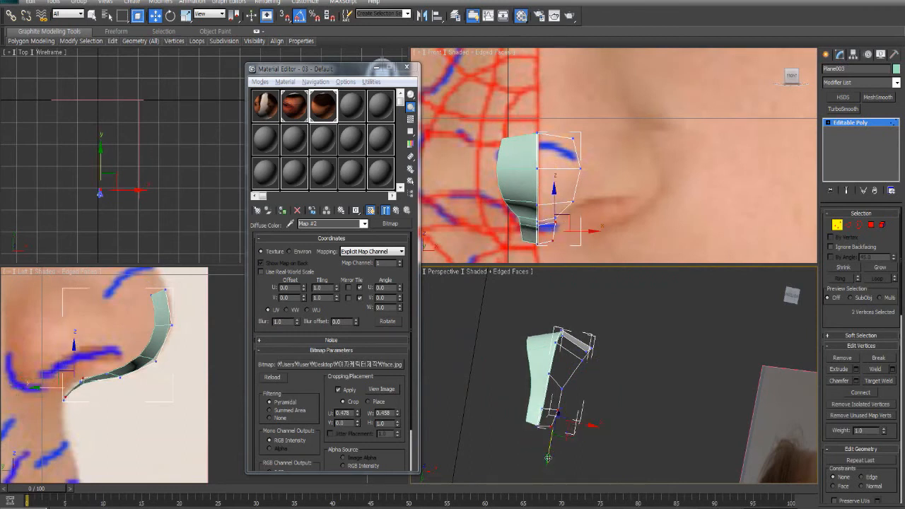
{"action": "left_click", "coordinate": [613, 362]}
{"action": "middle_click_drag", "start_coordinate": [613, 365], "coordinate": [630, 447], "text": "alt"}
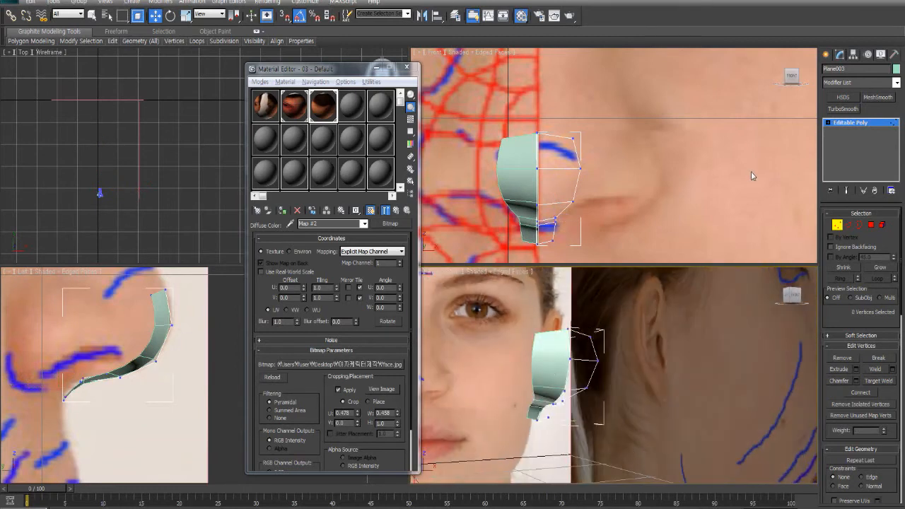
{"action": "left_click", "coordinate": [837, 224]}
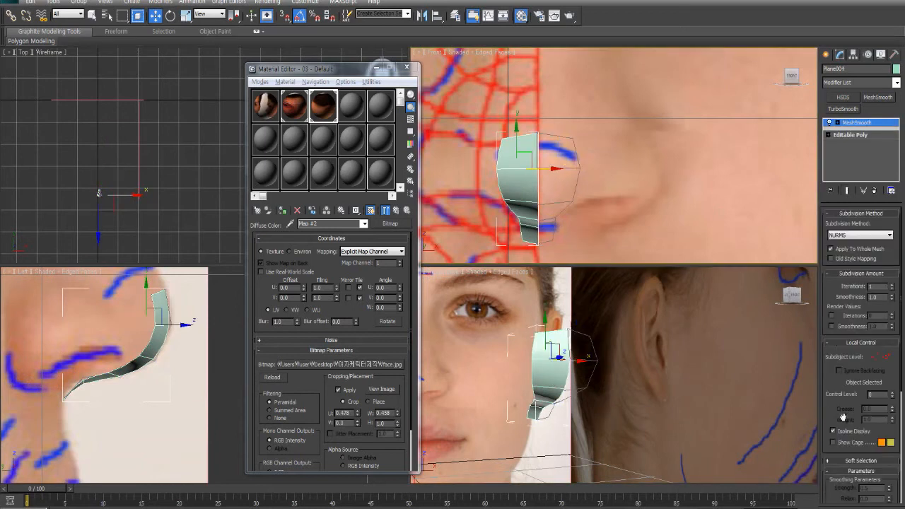
- Turn the mirrored clone's Isoline Display off and back on to compare the edge display
{"action": "left_click_drag", "start_coordinate": [843, 417], "coordinate": [851, 323]}
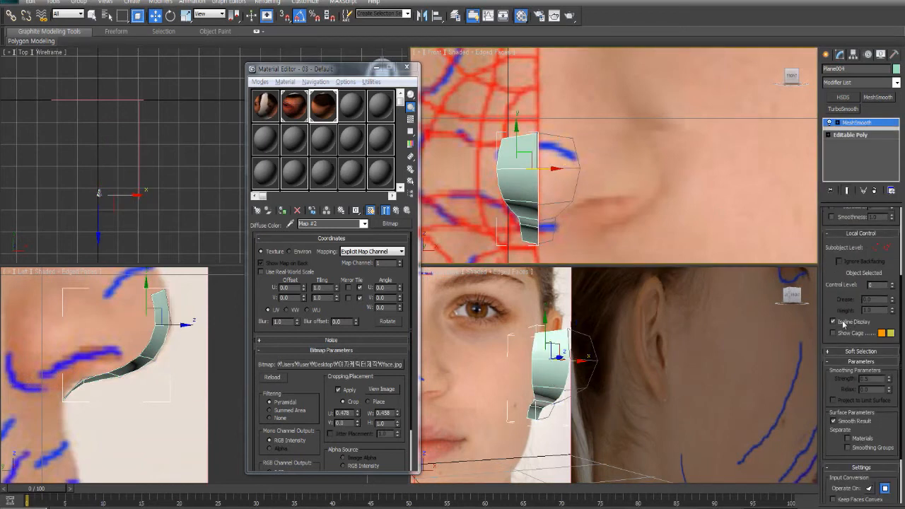
{"action": "left_click", "coordinate": [842, 323]}
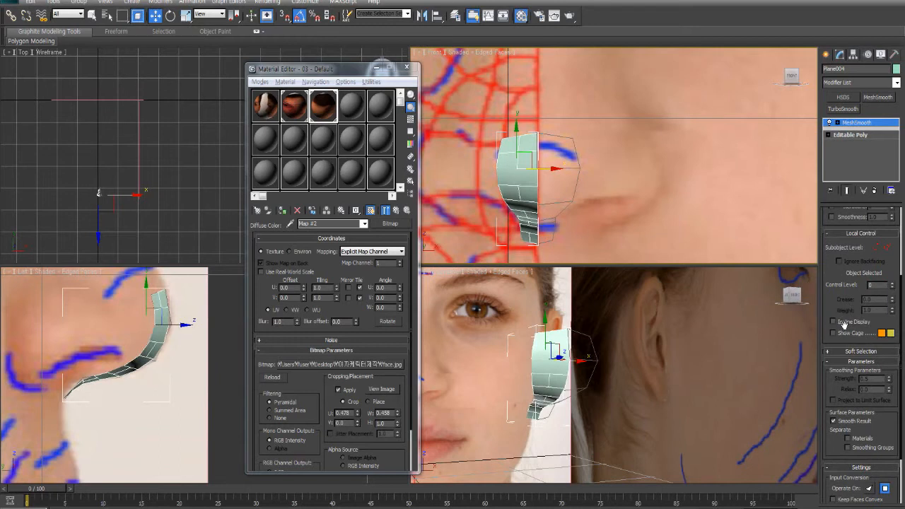
{"action": "left_click", "coordinate": [840, 323]}
- Set the MeshSmooth iterations of the mirrored nose clone to 0
{"action": "scroll", "coordinate": [832, 262], "scroll_direction": "up", "scroll_amount": 4}
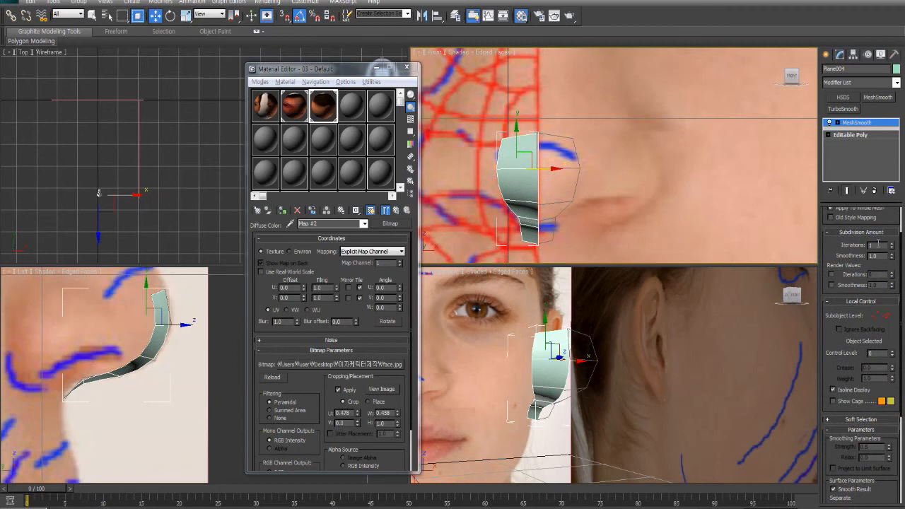
{"action": "left_click", "coordinate": [892, 248]}
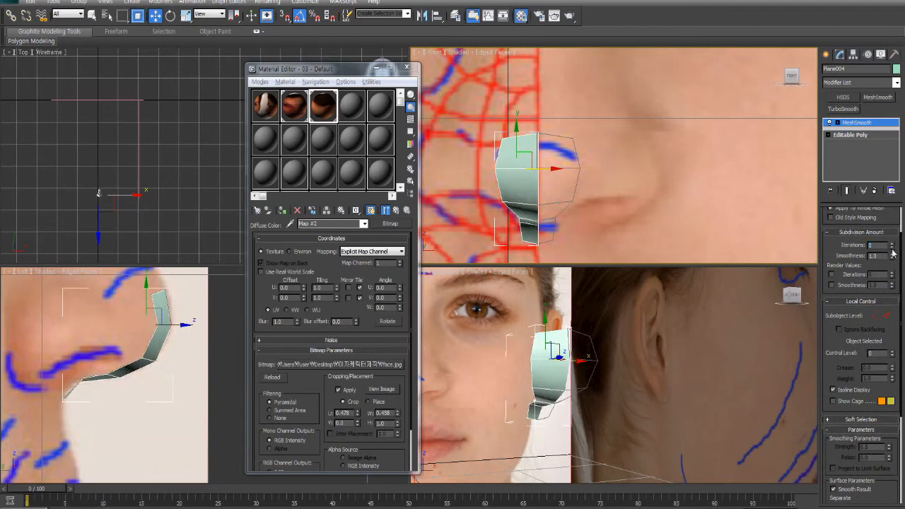
{"action": "middle_click_drag", "start_coordinate": [576, 427], "coordinate": [586, 396], "text": "alt"}
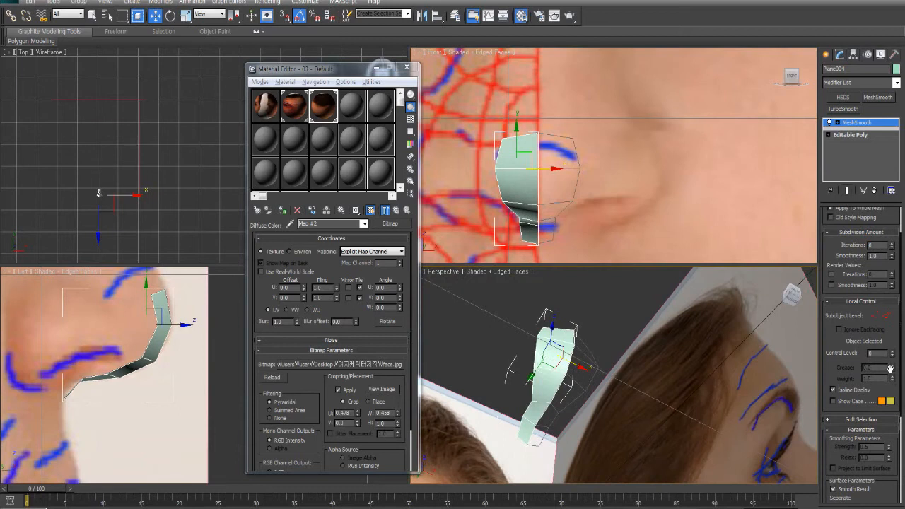
{"action": "scroll", "coordinate": [836, 263], "scroll_direction": "down", "scroll_amount": 6}
{"action": "scroll", "coordinate": [836, 262], "scroll_direction": "down", "scroll_amount": 1}
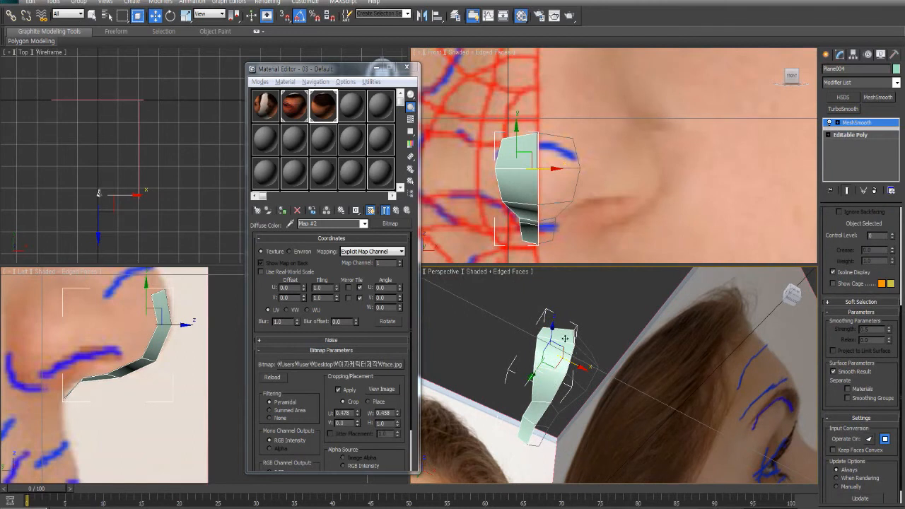
- Extrude the two upper outer edges of the original nose mesh outward and backward in the Top view into the first side strip
{"action": "left_click", "coordinate": [590, 360]}
{"action": "middle_click_drag", "start_coordinate": [598, 361], "coordinate": [581, 412], "text": "alt"}
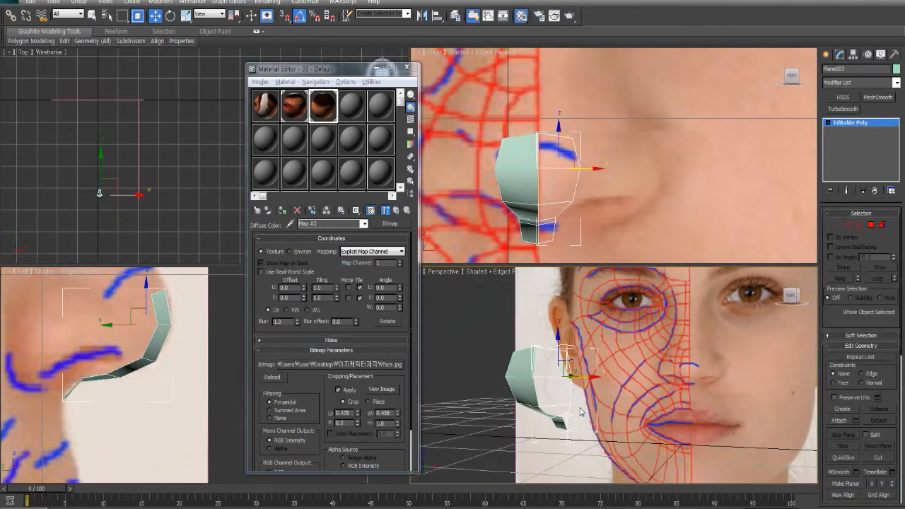
{"action": "left_click", "coordinate": [849, 225]}
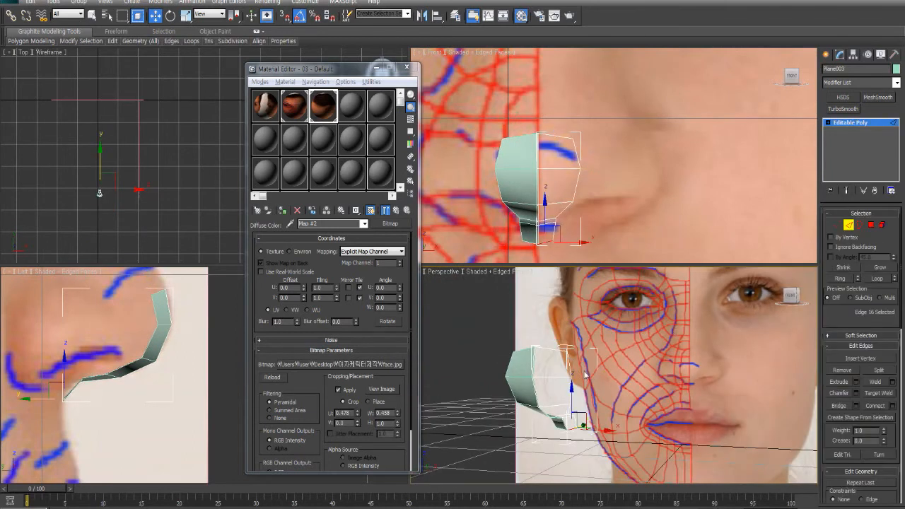
{"action": "left_click", "coordinate": [575, 150]}
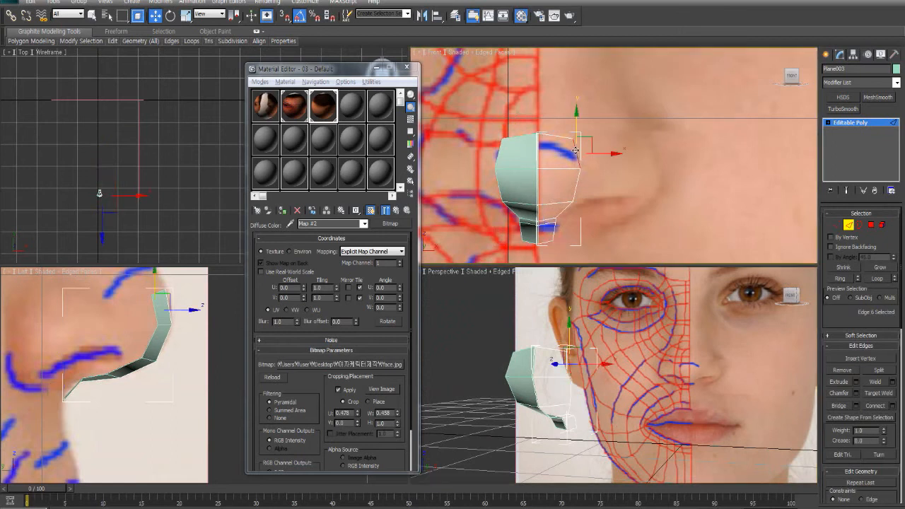
{"action": "left_click", "coordinate": [578, 182], "text": "ctrl"}
{"action": "middle_click_drag", "start_coordinate": [60, 377], "coordinate": [60, 408]}
{"action": "middle_click_drag", "start_coordinate": [83, 214], "coordinate": [83, 197]}
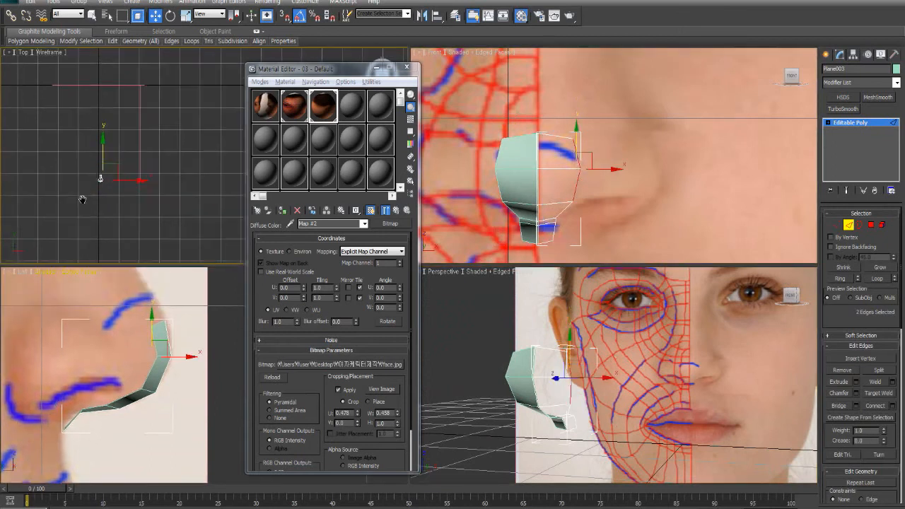
{"action": "scroll", "coordinate": [98, 141], "scroll_direction": "up", "scroll_amount": 5}
{"action": "middle_click_drag", "start_coordinate": [98, 142], "coordinate": [243, 189]}
{"action": "middle_click_drag", "start_coordinate": [174, 231], "coordinate": [203, 198]}
{"action": "scroll", "coordinate": [189, 169], "scroll_direction": "up", "scroll_amount": 2}
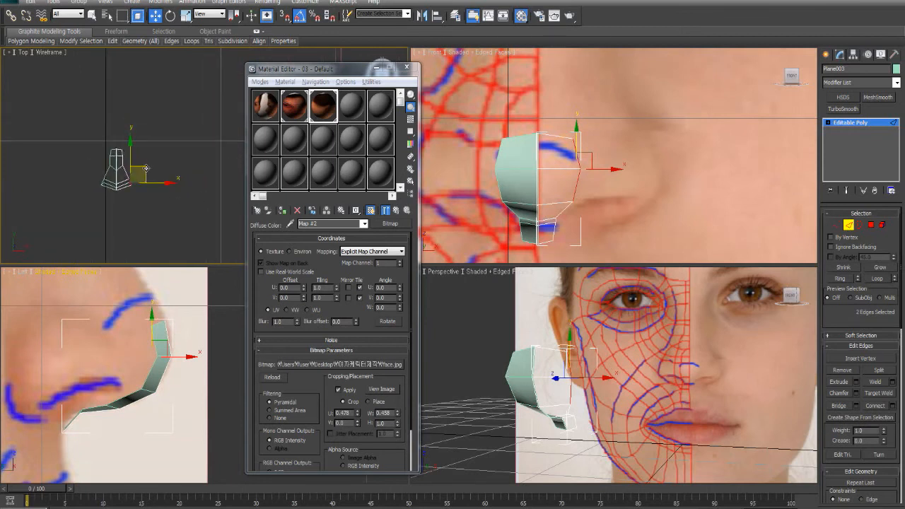
{"action": "left_click_drag", "start_coordinate": [145, 168], "coordinate": [167, 124], "text": "shift"}
{"action": "left_click_drag", "start_coordinate": [641, 170], "coordinate": [632, 173]}
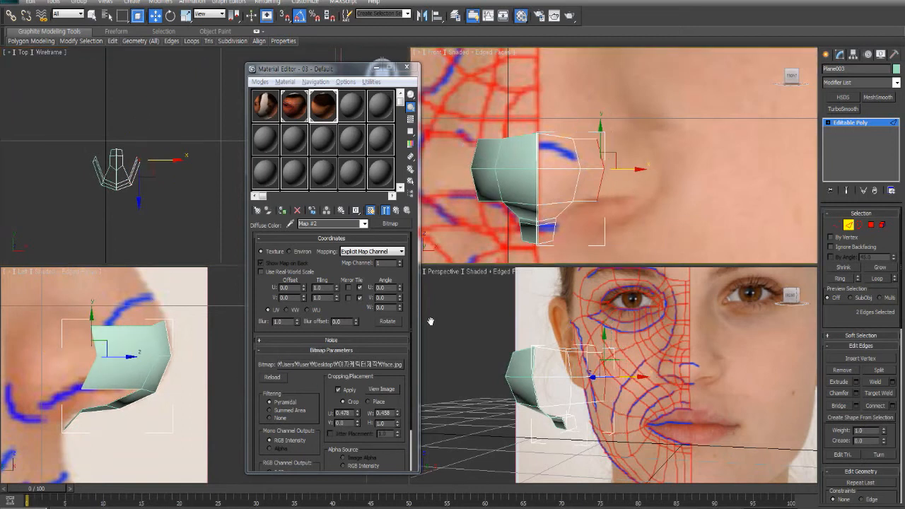
- Adjust the rear vertices of the side strip in the Left view, moving the middle one back and the other two slightly up
{"action": "left_click", "coordinate": [837, 224]}
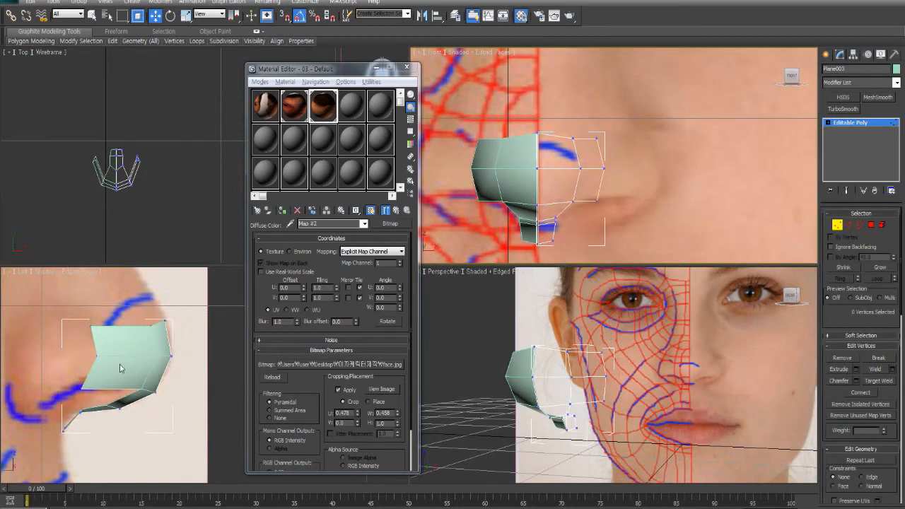
{"action": "left_click", "coordinate": [95, 363]}
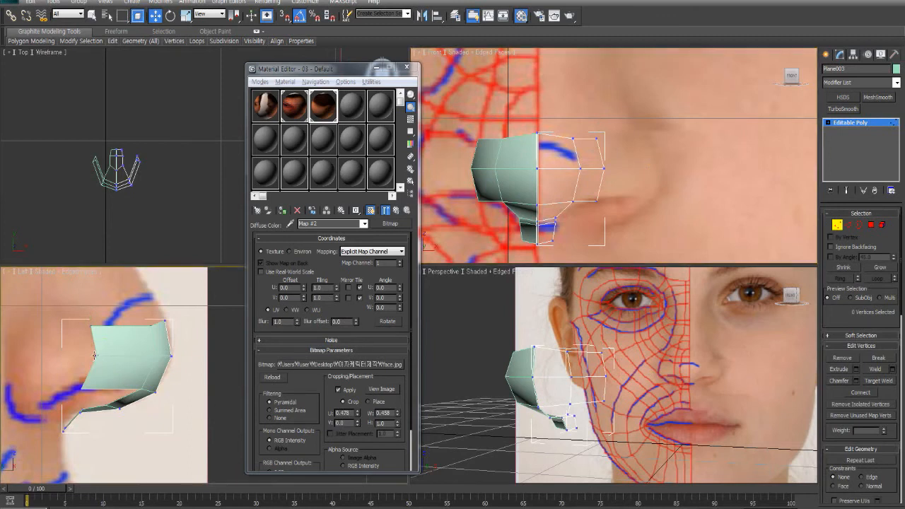
{"action": "left_click_drag", "start_coordinate": [94, 356], "coordinate": [103, 364]}
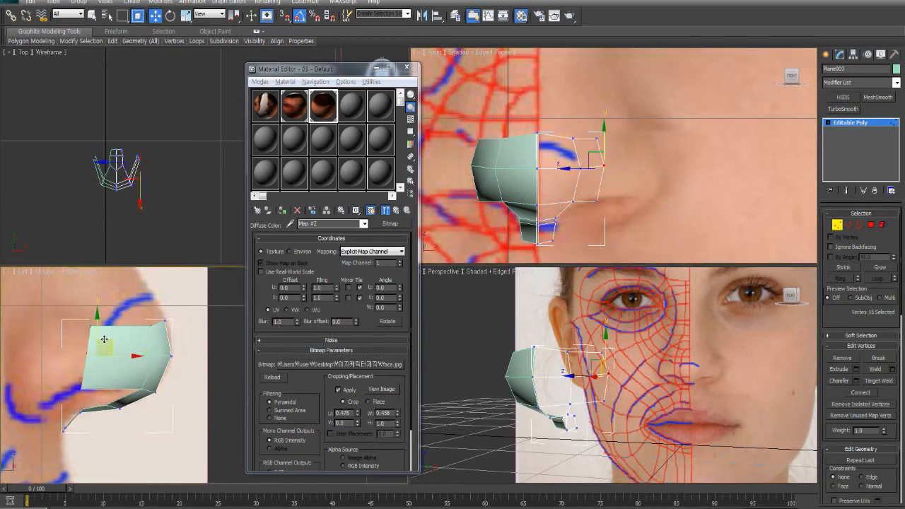
{"action": "left_click", "coordinate": [81, 388]}
{"action": "mouse_move", "coordinate": [81, 361]}
{"action": "left_mouse_down"}
{"action": "mouse_move", "coordinate": [82, 347]}
{"action": "mouse_move", "coordinate": [81, 359]}
{"action": "left_mouse_up"}
{"action": "left_click_drag", "start_coordinate": [91, 326], "coordinate": [91, 319]}
{"action": "right_click", "coordinate": [608, 140]}
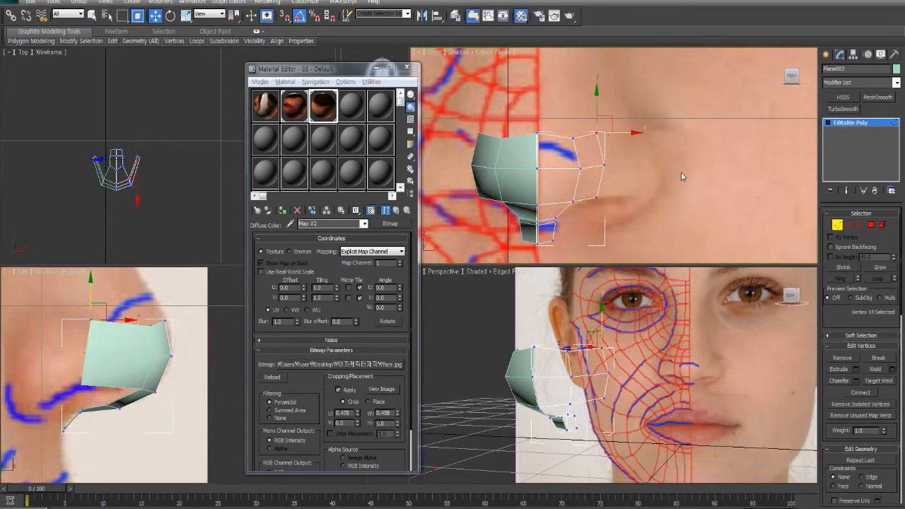
- Extrude the strip's two rear edges outward and backward in the Top view, then lower them in the Left view and pull them inward in the Front view
{"action": "left_click", "coordinate": [847, 225]}
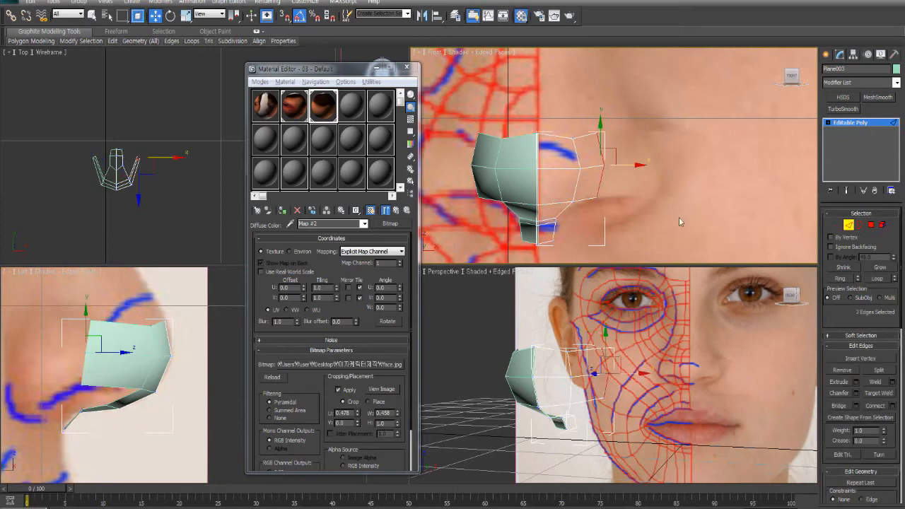
{"action": "right_click", "coordinate": [146, 186]}
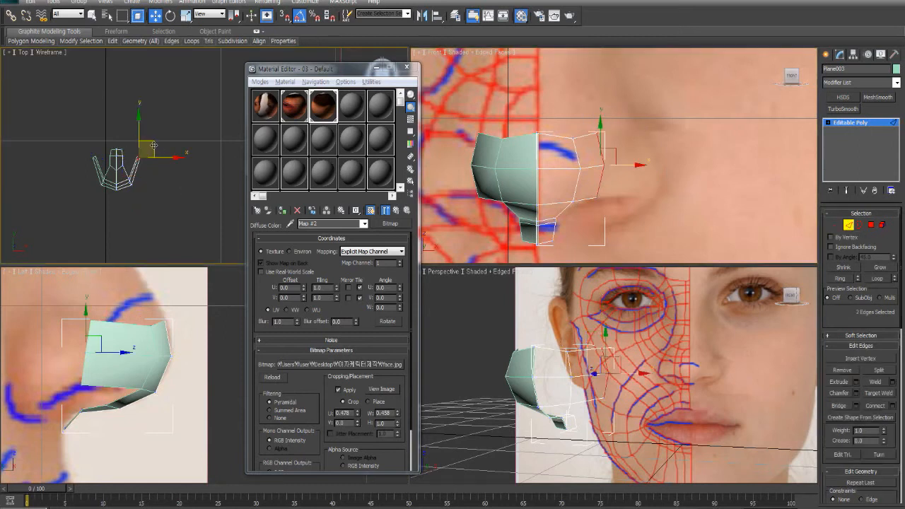
{"action": "left_click_drag", "start_coordinate": [152, 146], "coordinate": [169, 130], "text": "shift"}
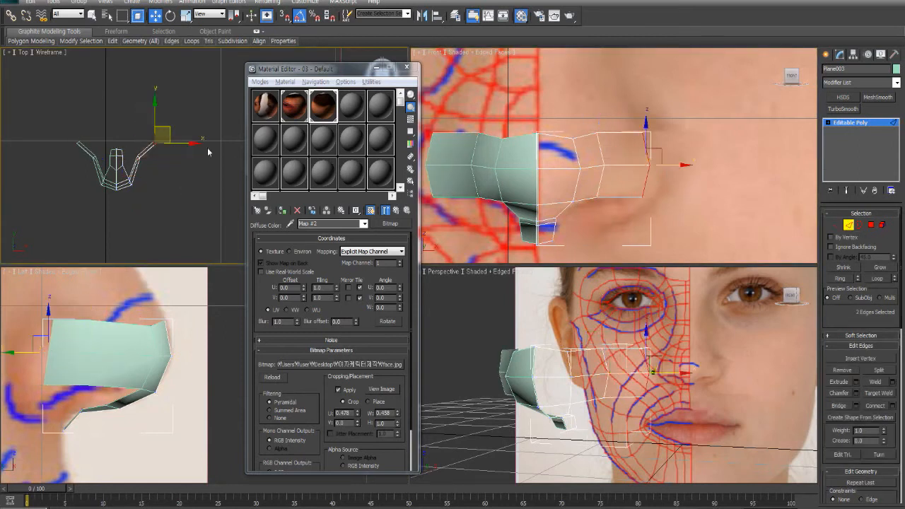
{"action": "middle_click_drag", "start_coordinate": [106, 297], "coordinate": [115, 303]}
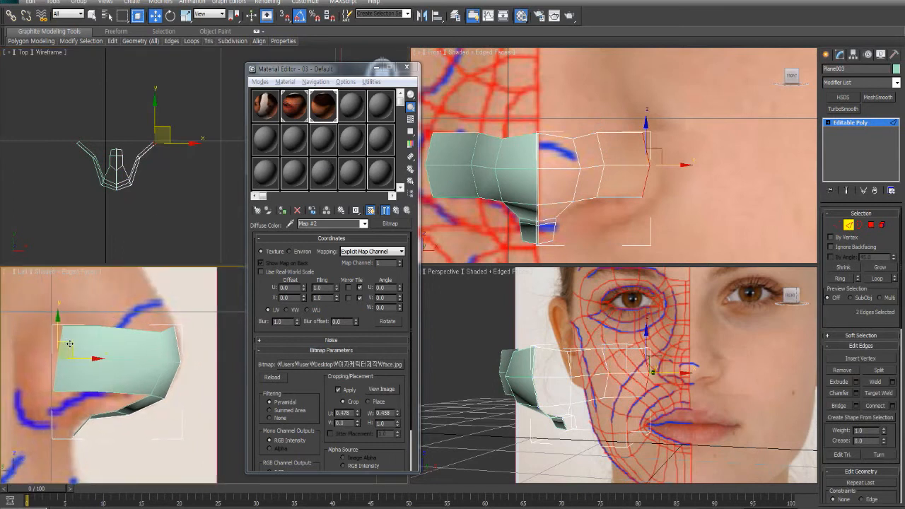
{"action": "left_click_drag", "start_coordinate": [69, 344], "coordinate": [57, 363]}
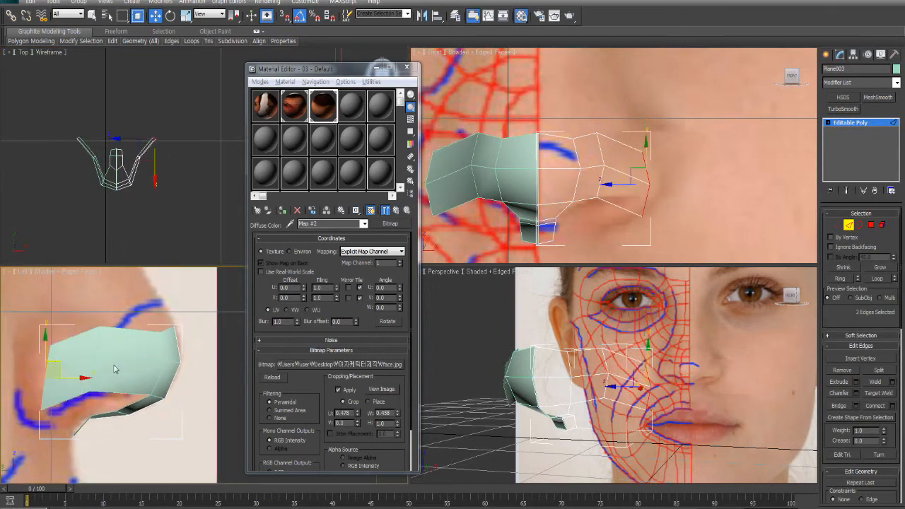
{"action": "left_click", "coordinate": [647, 174]}
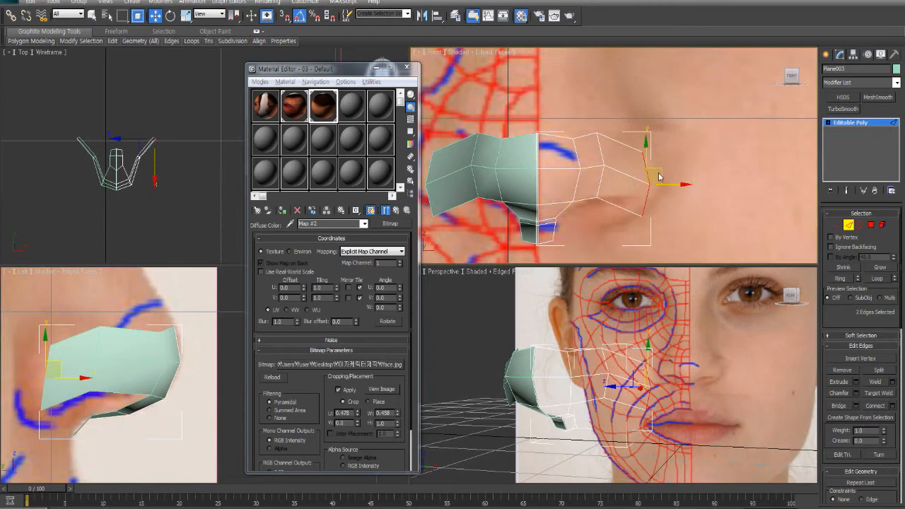
{"action": "left_click_drag", "start_coordinate": [662, 174], "coordinate": [653, 167]}
- Extrude the rear edges straight back in the Top view, then shift them down and forward in the Left view and outward in the Front view
{"action": "middle_click_drag", "start_coordinate": [164, 161], "coordinate": [166, 169]}
{"action": "left_click_drag", "start_coordinate": [168, 137], "coordinate": [169, 117]}
{"action": "middle_click_drag", "start_coordinate": [104, 364], "coordinate": [159, 338]}
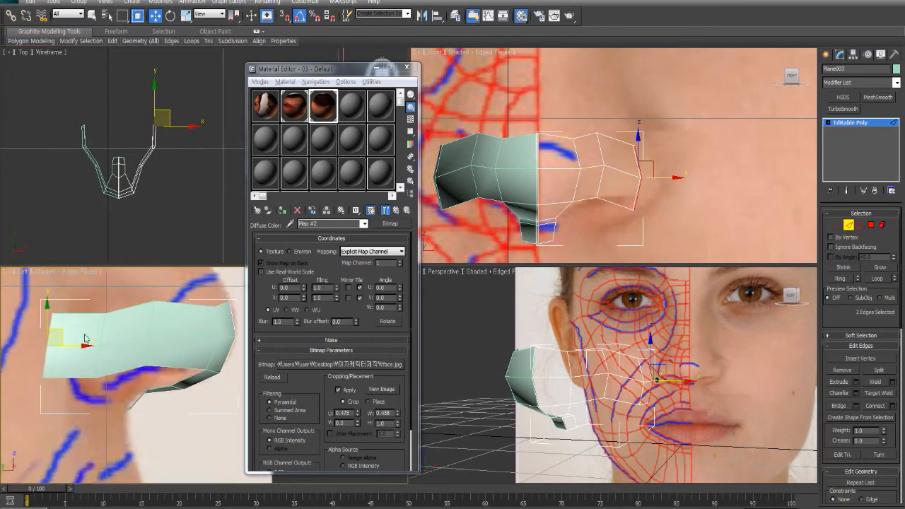
{"action": "left_click_drag", "start_coordinate": [59, 330], "coordinate": [77, 346]}
{"action": "right_click", "coordinate": [681, 152]}
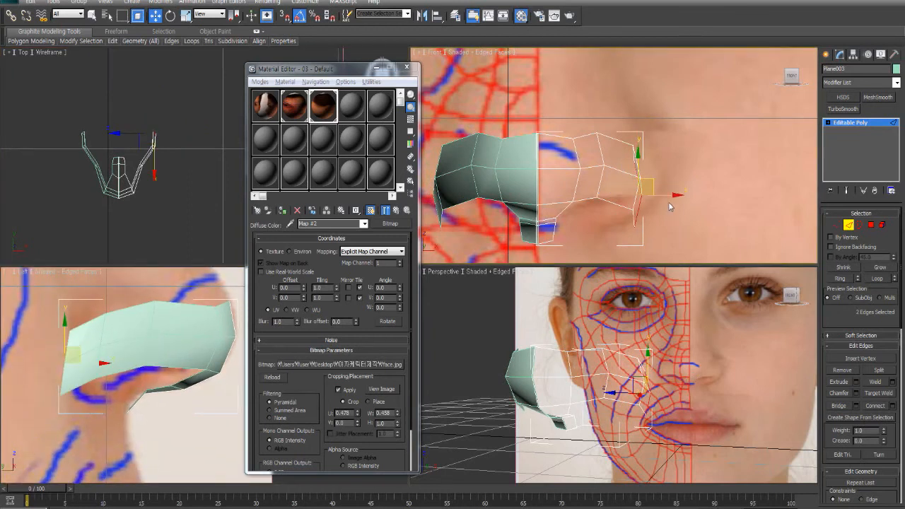
{"action": "left_click_drag", "start_coordinate": [666, 196], "coordinate": [691, 206]}
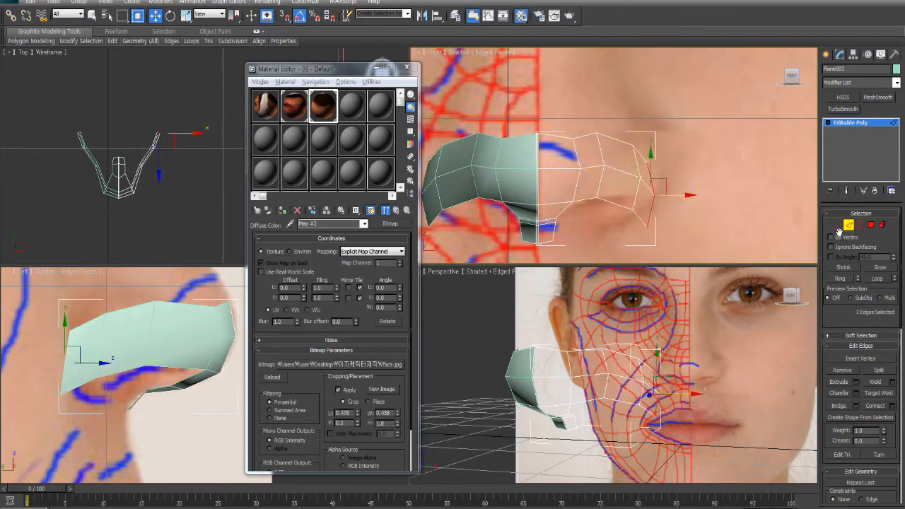
- Lower the peak vertex on the original strip's upper edge in the Front view and nudge its inner neighbour, evening the edge
{"action": "left_click", "coordinate": [836, 224]}
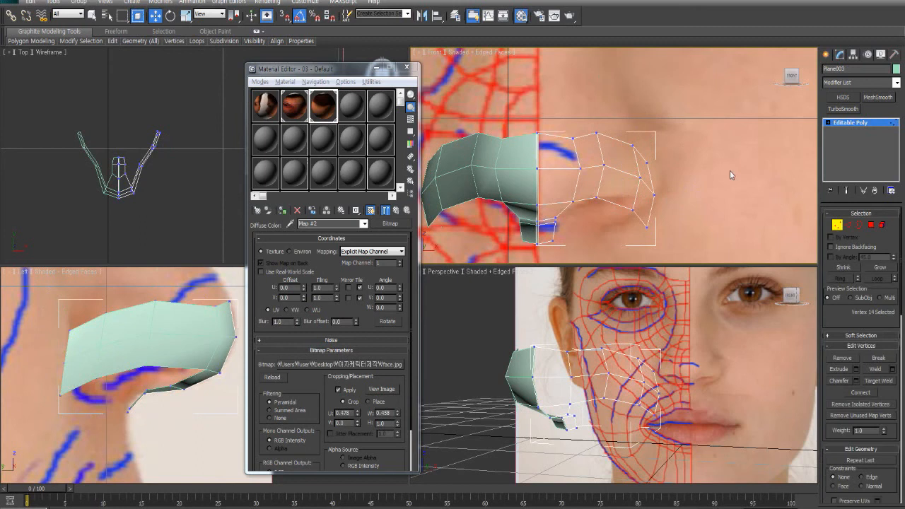
{"action": "left_click", "coordinate": [645, 163]}
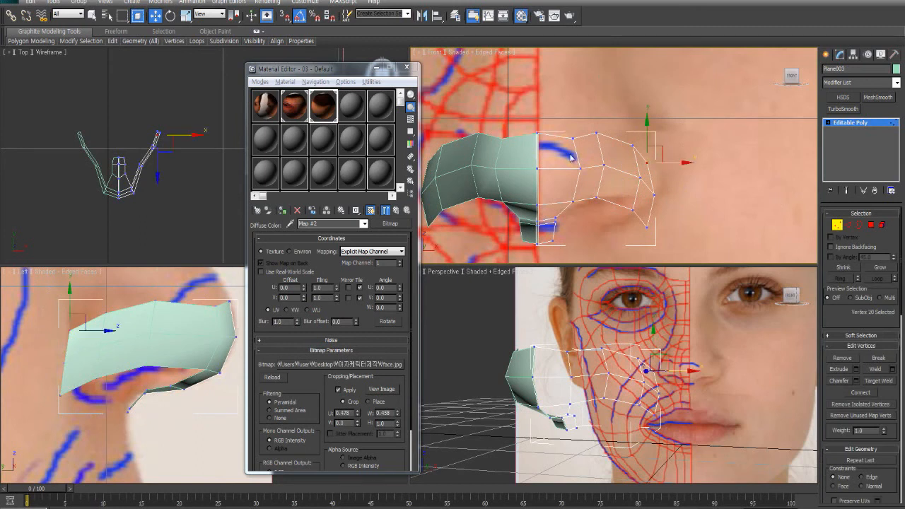
{"action": "left_click", "coordinate": [597, 134]}
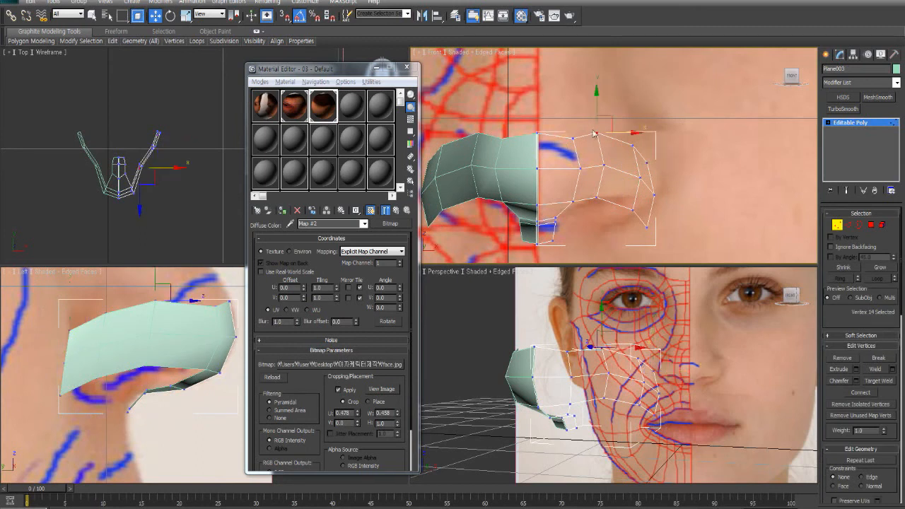
{"action": "left_click_drag", "start_coordinate": [593, 99], "coordinate": [595, 114]}
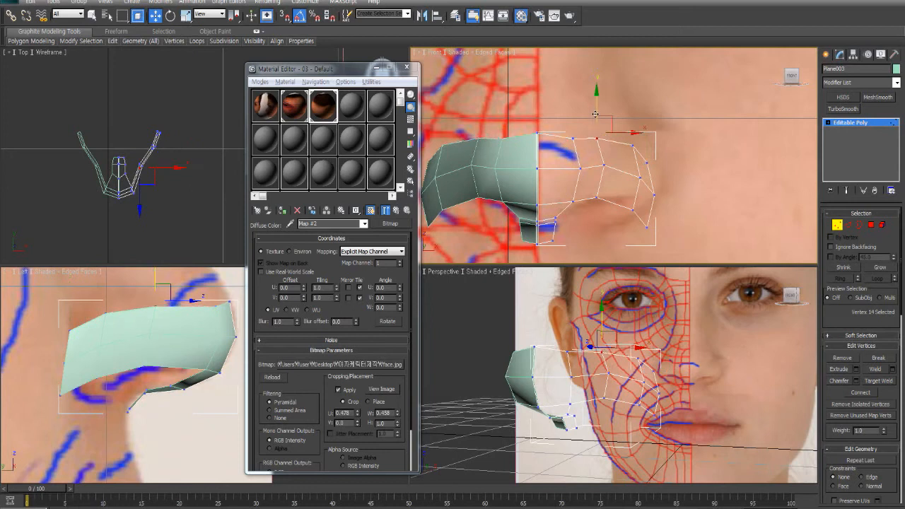
{"action": "left_click", "coordinate": [569, 138]}
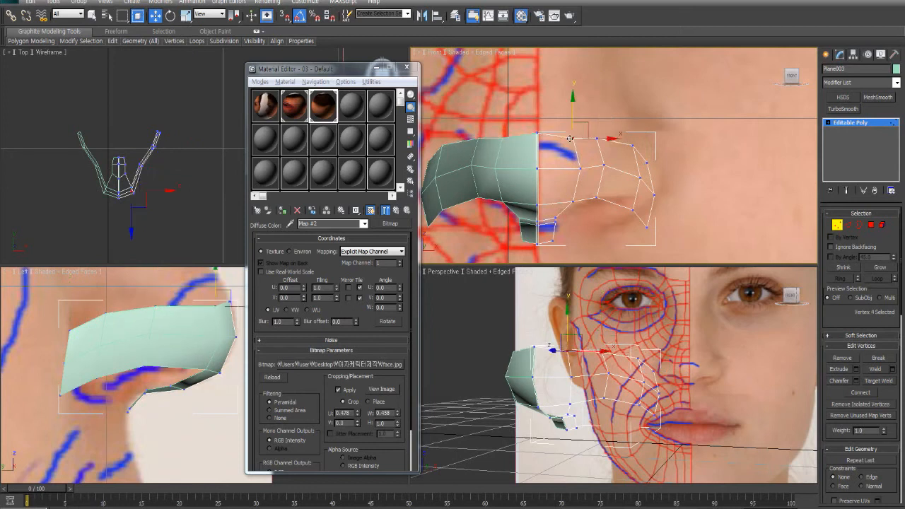
{"action": "left_click", "coordinate": [598, 136]}
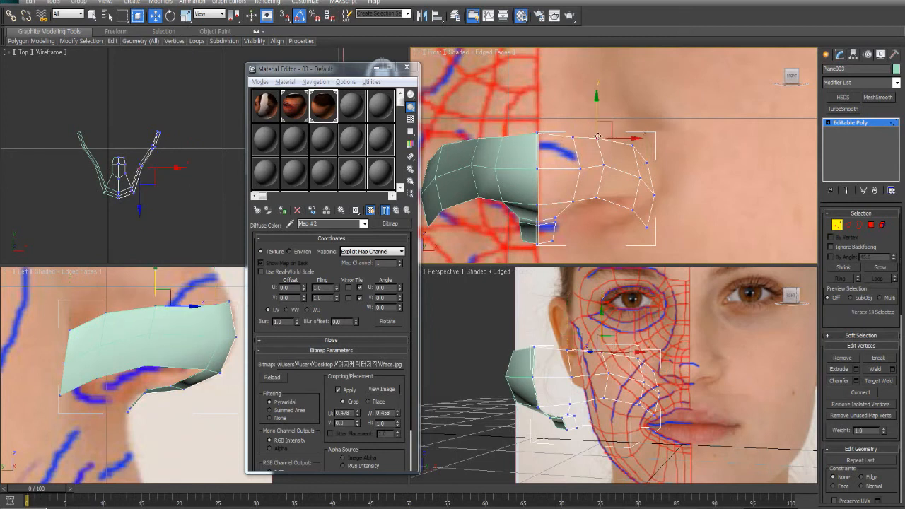
{"action": "left_click", "coordinate": [690, 175]}
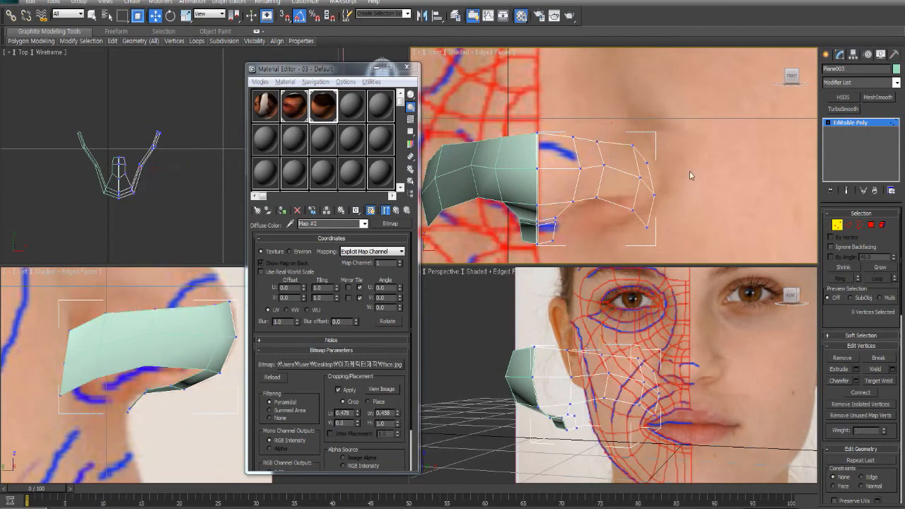
- Adjust the strip's rear vertices in the Front view, moving the upper and middle ones up and outward and the bottom one up and inward
{"action": "left_click", "coordinate": [632, 147]}
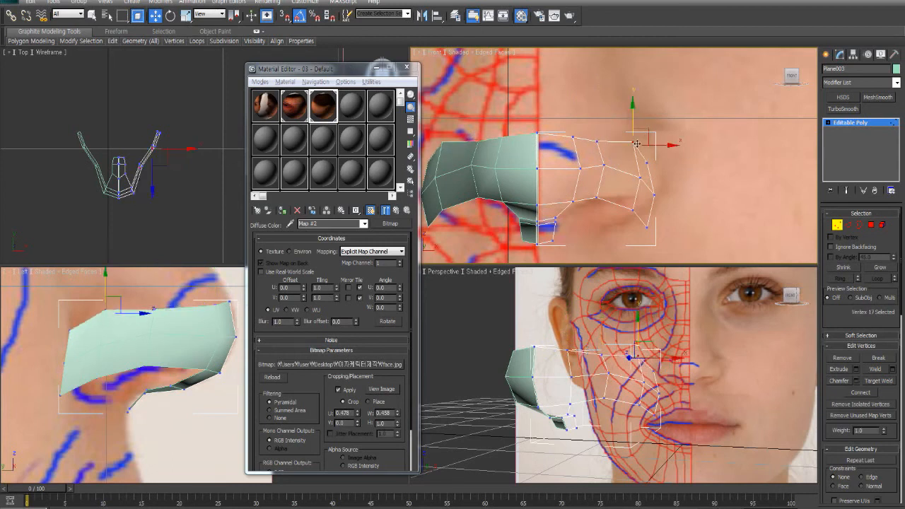
{"action": "left_click", "coordinate": [654, 171]}
{"action": "left_click", "coordinate": [648, 162]}
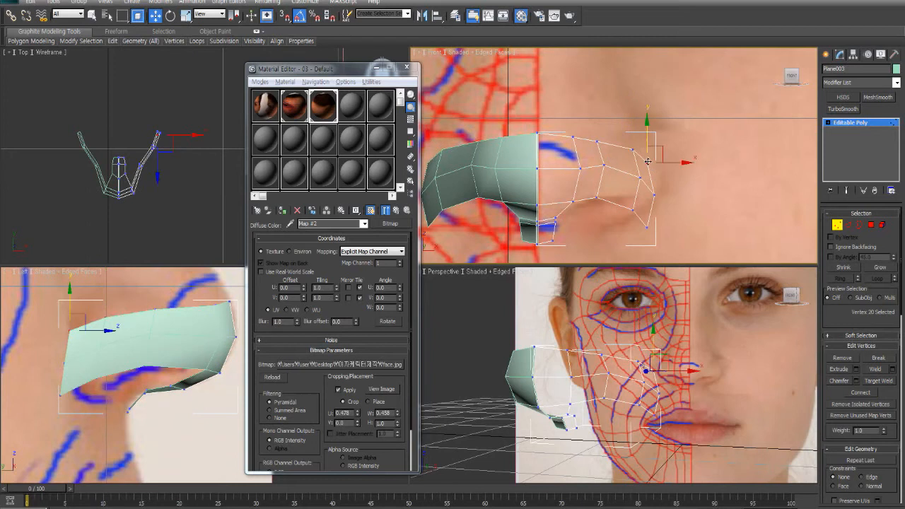
{"action": "left_click_drag", "start_coordinate": [659, 150], "coordinate": [665, 136]}
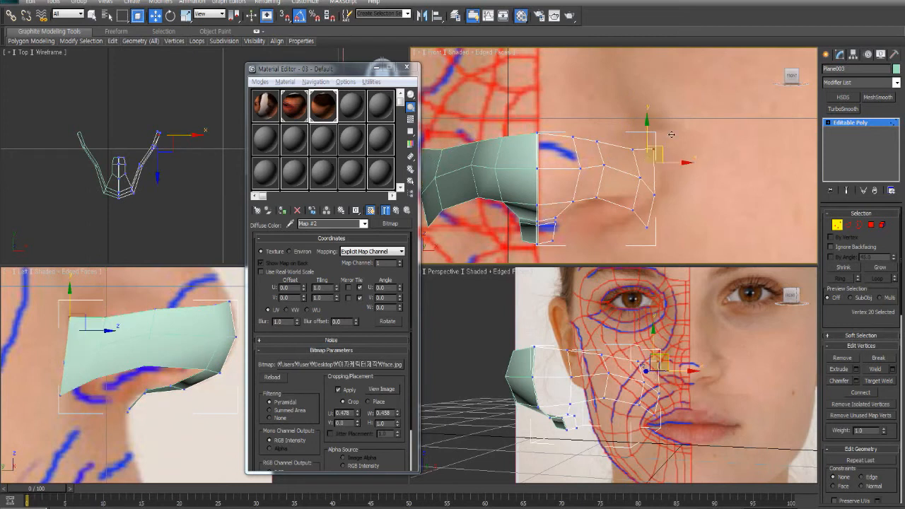
{"action": "left_click", "coordinate": [661, 188]}
{"action": "left_click_drag", "start_coordinate": [661, 188], "coordinate": [667, 182]}
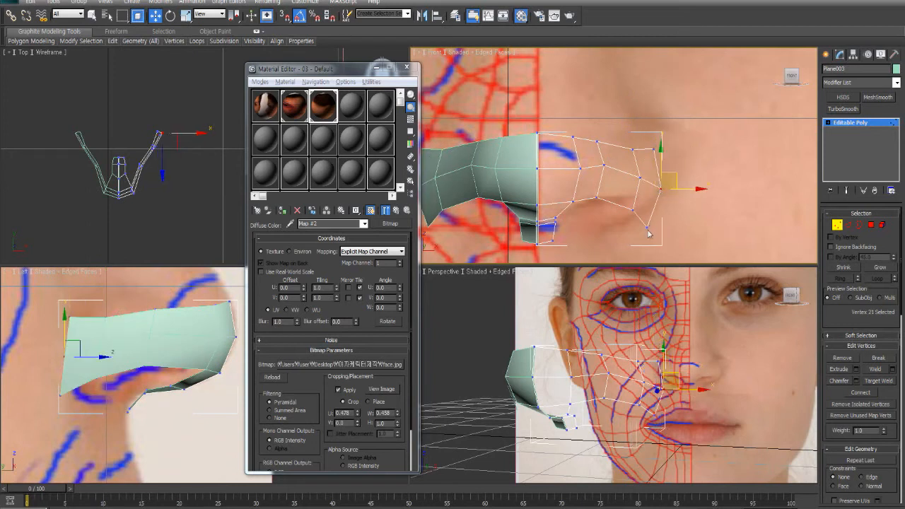
{"action": "left_click_drag", "start_coordinate": [646, 228], "coordinate": [639, 218]}
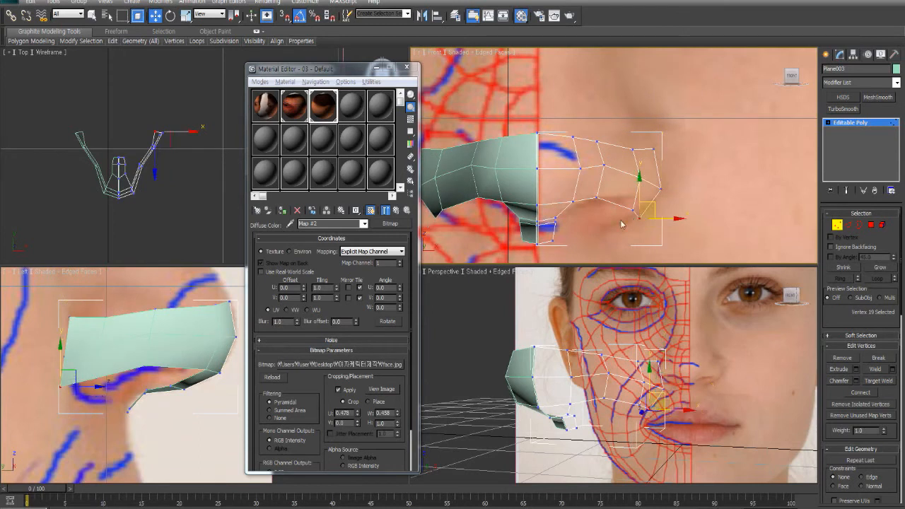
- Shift the upper and lower vertices of the second-to-last column slightly up and inward in the Front view
{"action": "left_click", "coordinate": [625, 220]}
{"action": "left_click", "coordinate": [639, 215]}
{"action": "left_click", "coordinate": [632, 151]}
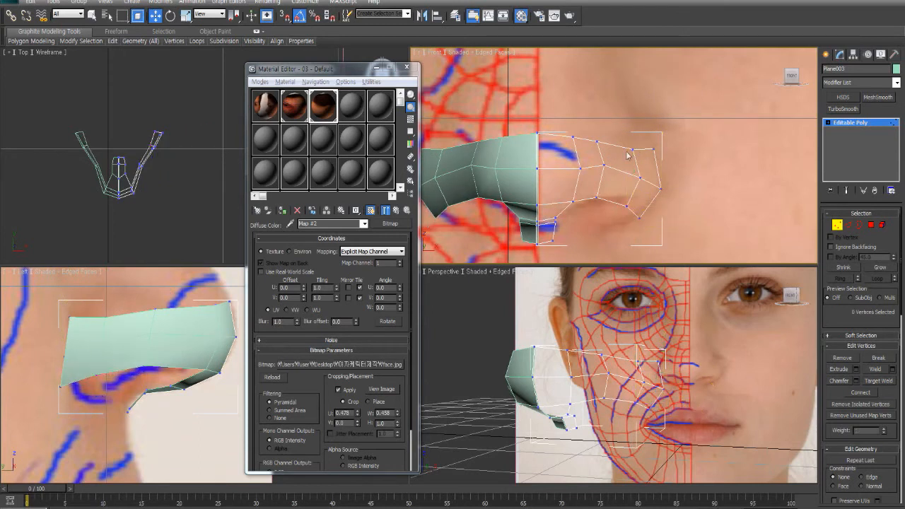
{"action": "left_click", "coordinate": [632, 138]}
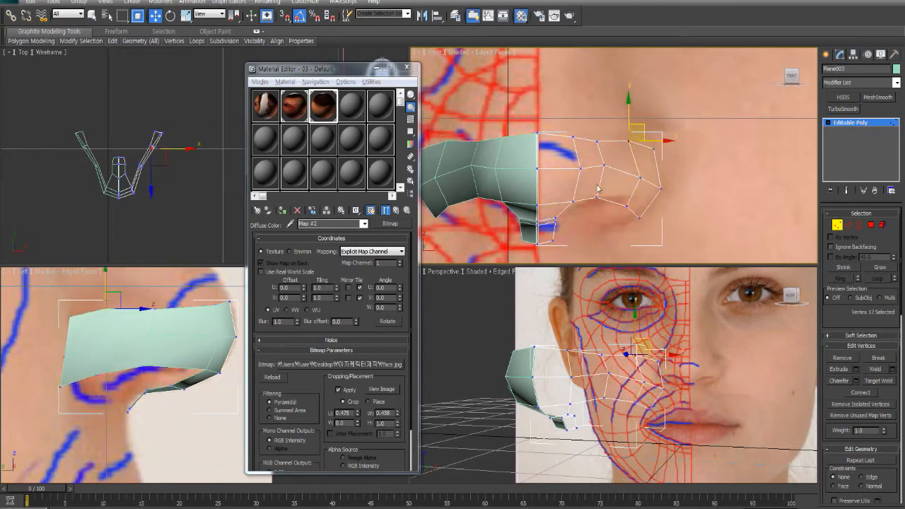
- Round the strip's lower rear corner in the Left view by moving the bottom vertex forward and down and lowering the vertices beside it
{"action": "middle_click_drag", "start_coordinate": [499, 219], "coordinate": [525, 182]}
{"action": "middle_click_drag", "start_coordinate": [205, 333], "coordinate": [241, 310]}
{"action": "left_click", "coordinate": [201, 199]}
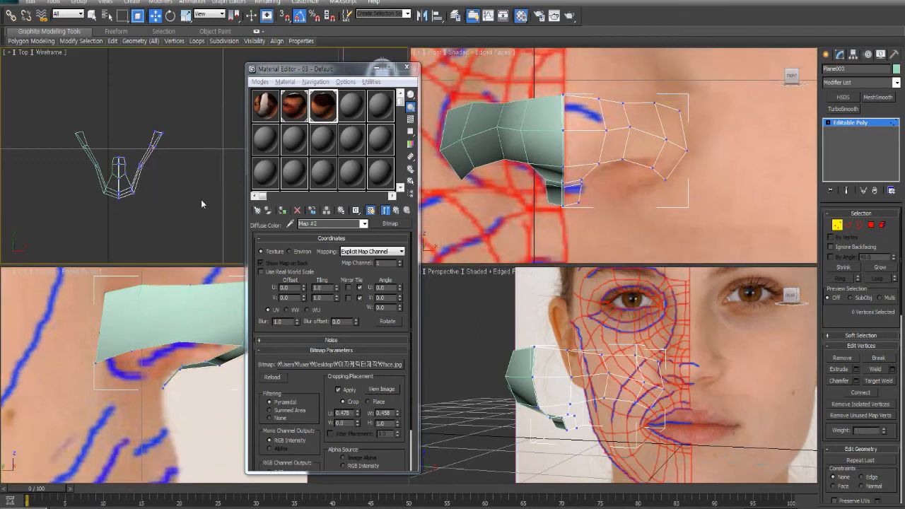
{"action": "middle_click_drag", "start_coordinate": [142, 366], "coordinate": [130, 361]}
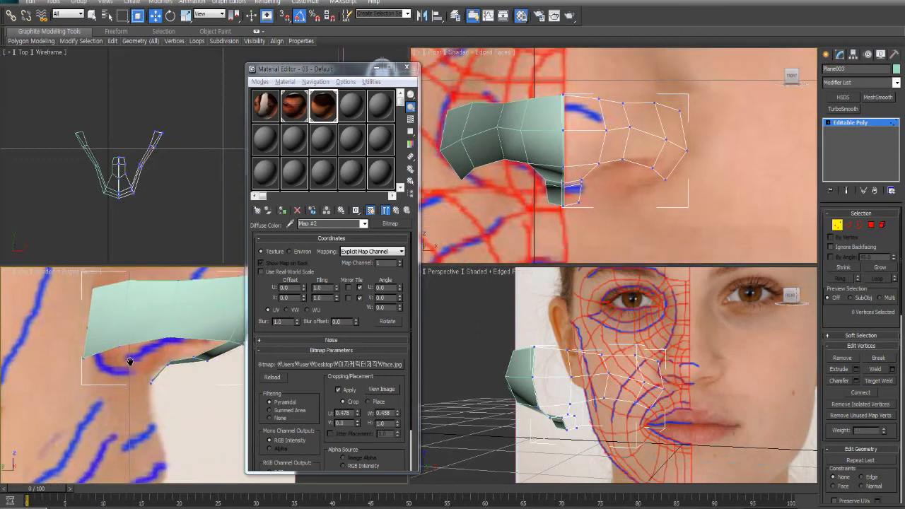
{"action": "left_click", "coordinate": [83, 354]}
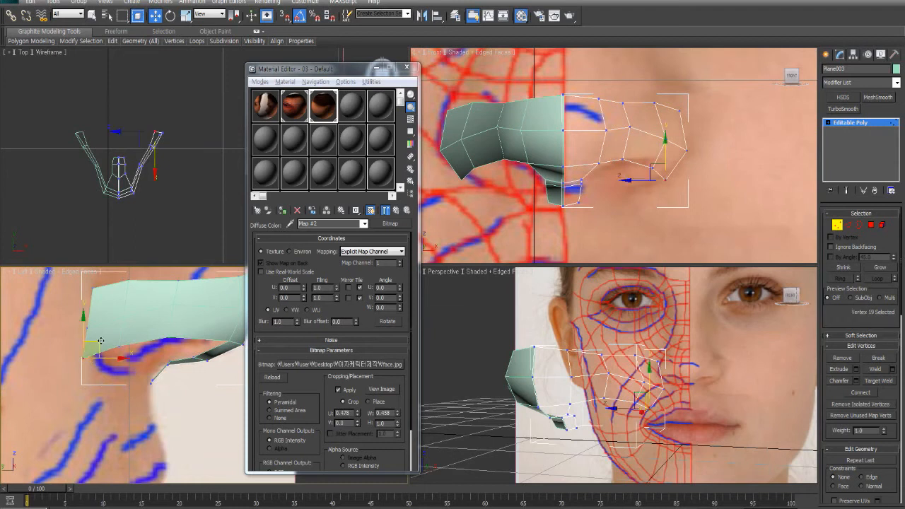
{"action": "left_click_drag", "start_coordinate": [100, 341], "coordinate": [121, 350]}
{"action": "left_click", "coordinate": [130, 332]}
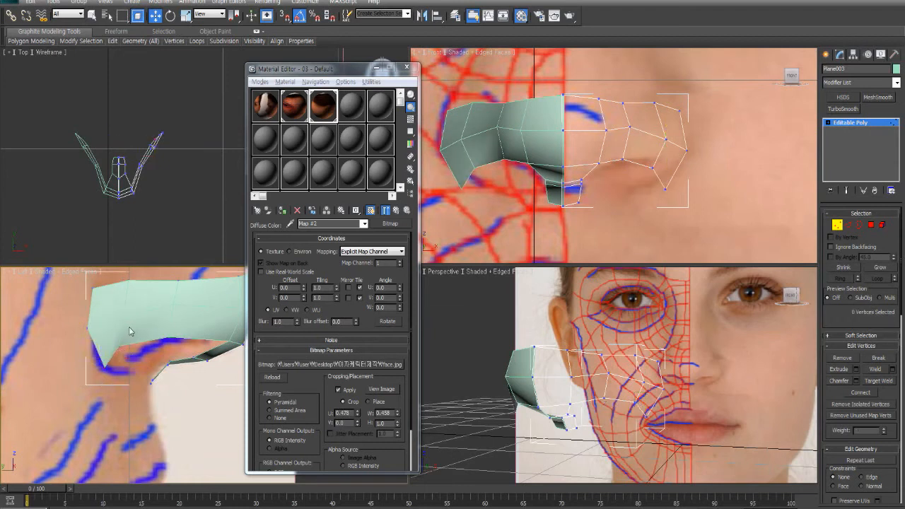
{"action": "left_click", "coordinate": [122, 330]}
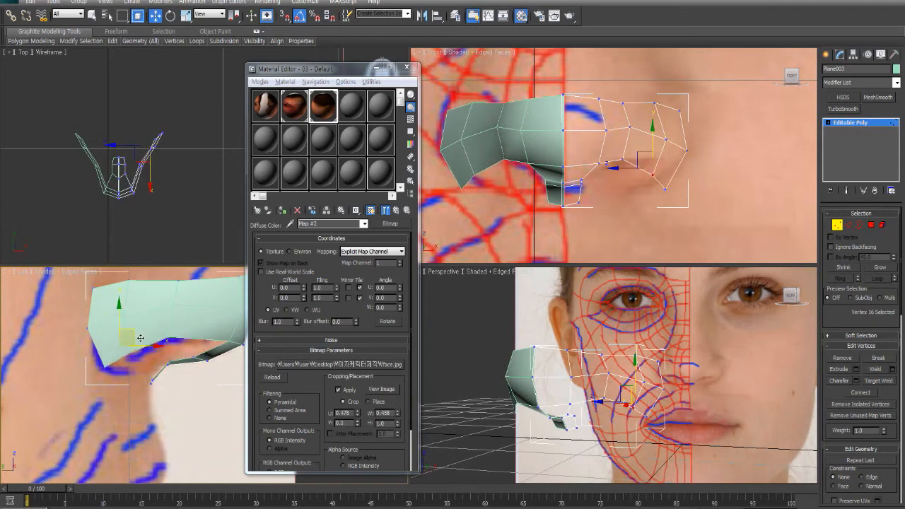
{"action": "left_click", "coordinate": [89, 326]}
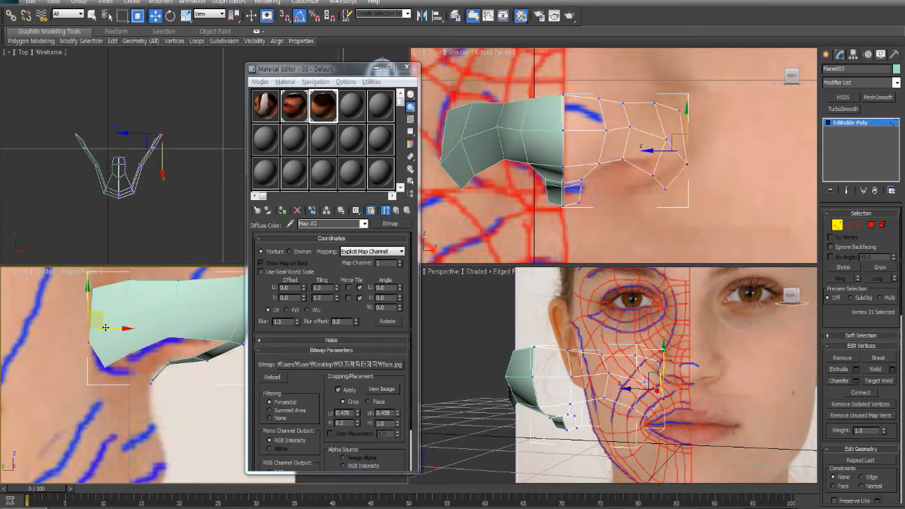
- Lower the upper rear corner vertex and move it slightly back in the Left view, then lower the next upper-edge vertex slightly
{"action": "left_click", "coordinate": [103, 284]}
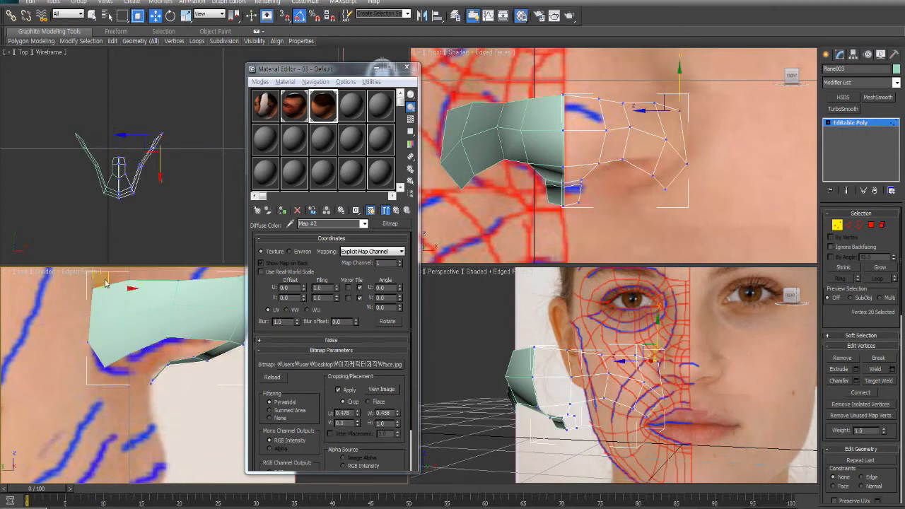
{"action": "left_click_drag", "start_coordinate": [113, 279], "coordinate": [109, 297]}
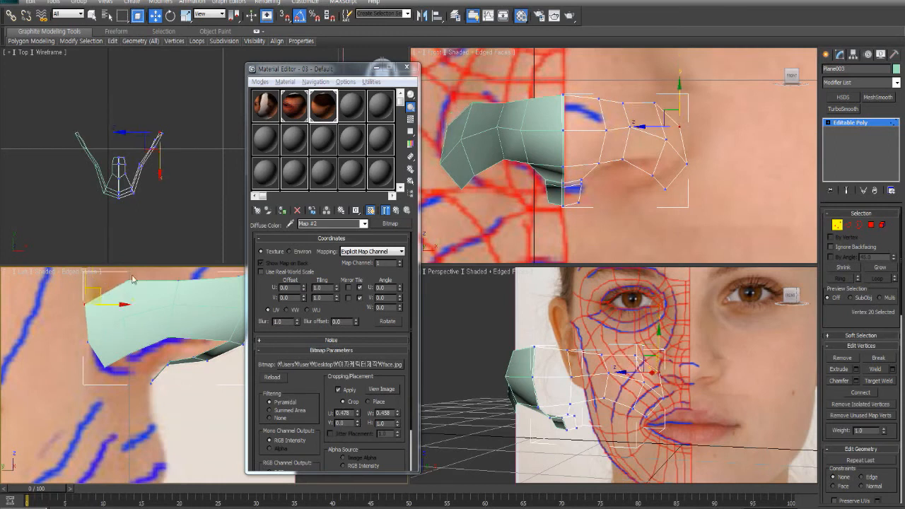
{"action": "left_click", "coordinate": [141, 276]}
{"action": "left_click_drag", "start_coordinate": [142, 272], "coordinate": [133, 277]}
- Raise the middle vertex of the strip's upper edge in the Left view and nudge the vertex below it backward
{"action": "middle_click_drag", "start_coordinate": [164, 335], "coordinate": [122, 429]}
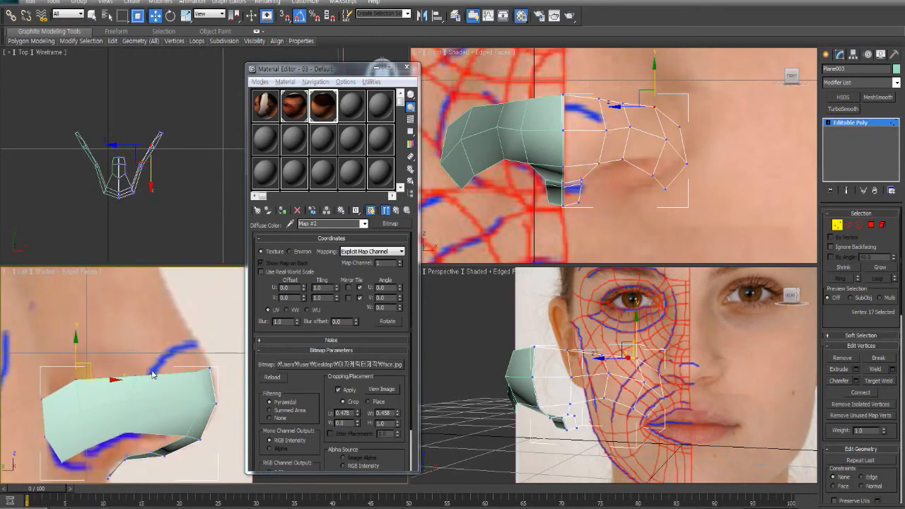
{"action": "left_click", "coordinate": [136, 376]}
{"action": "left_click", "coordinate": [132, 399]}
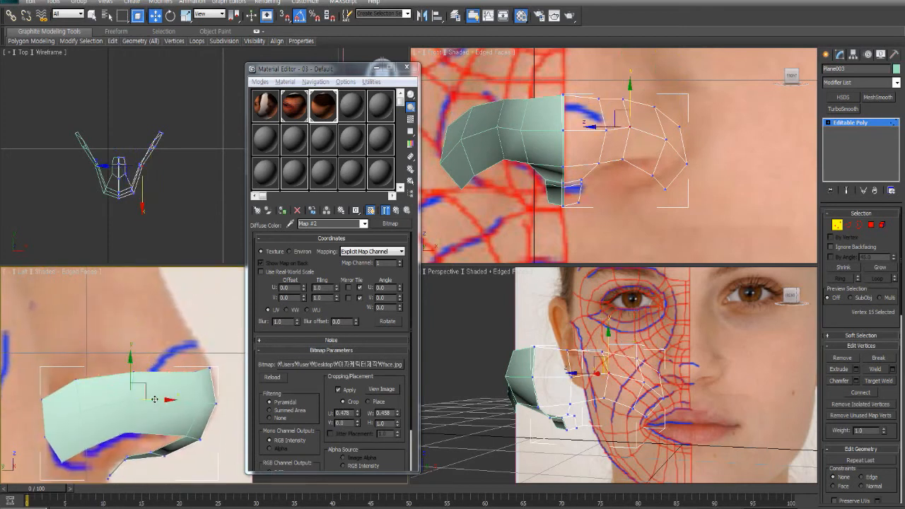
{"action": "left_click", "coordinate": [228, 371]}
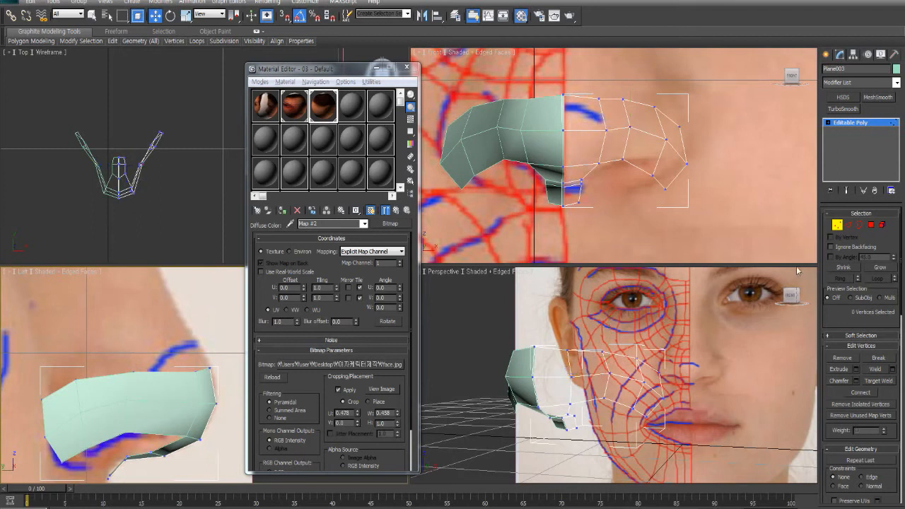
- Assign the grey 04 - Default material to the mirrored clone and set its object color to black
{"action": "left_click", "coordinate": [837, 225]}
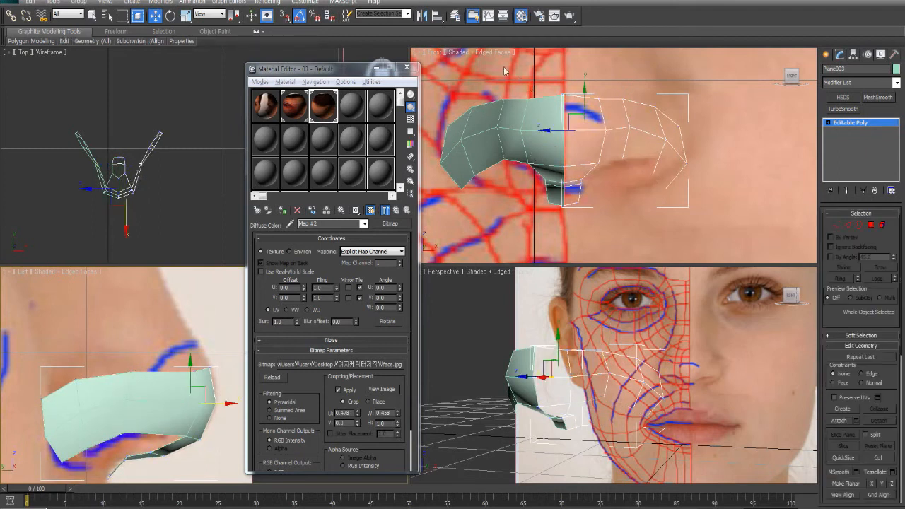
{"action": "left_click", "coordinate": [352, 106]}
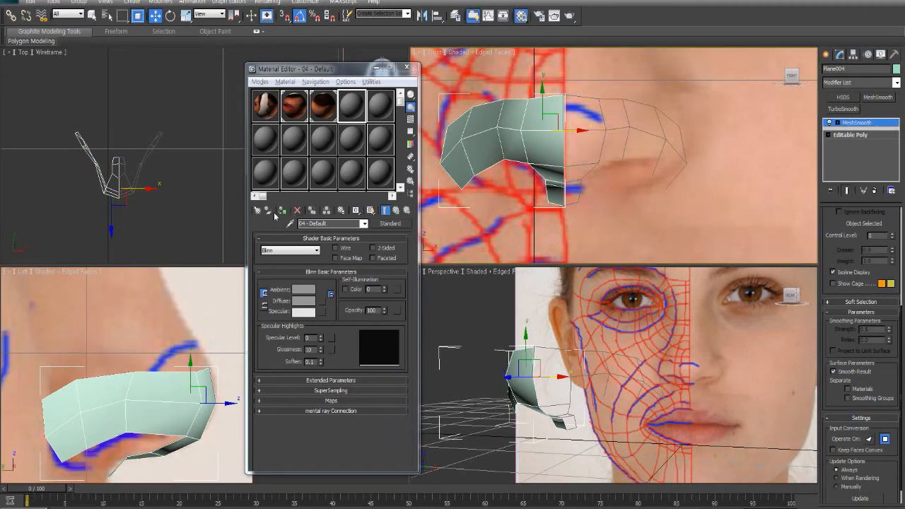
{"action": "left_click", "coordinate": [280, 209]}
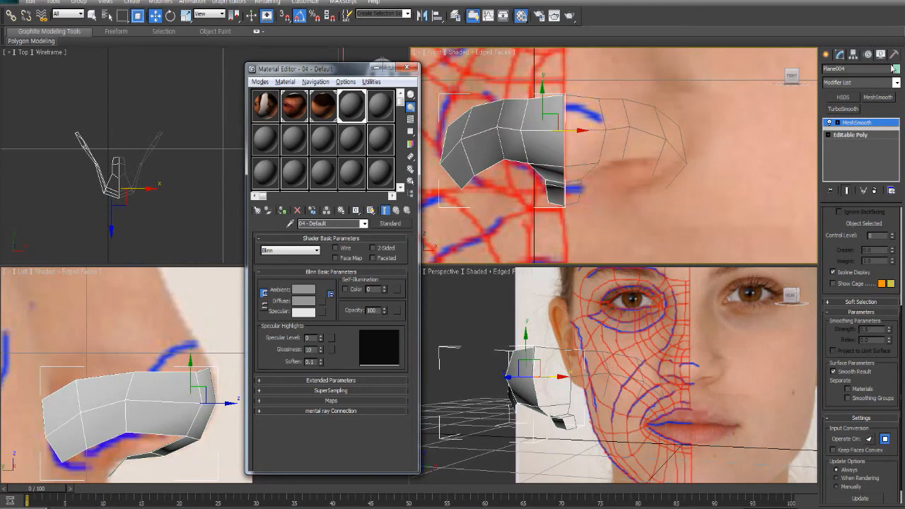
{"action": "left_click", "coordinate": [895, 68]}
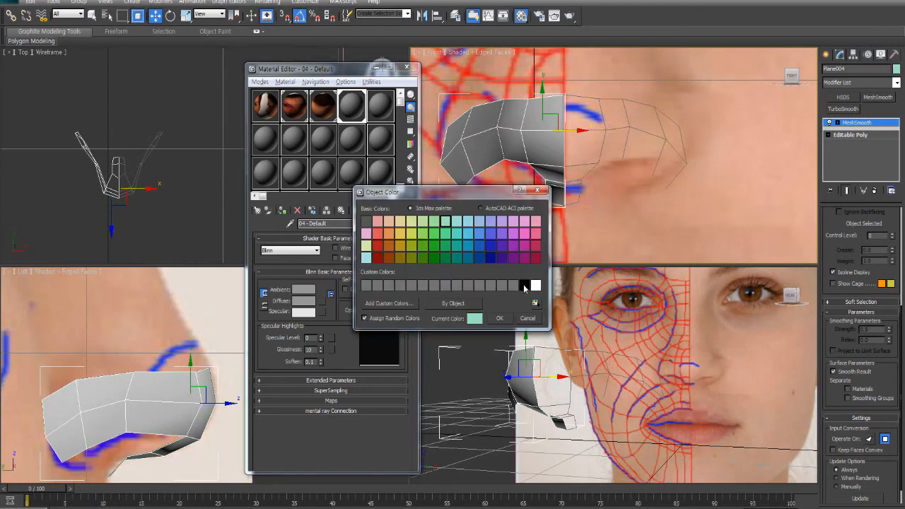
{"action": "left_click", "coordinate": [525, 285]}
{"action": "left_click", "coordinate": [499, 318]}
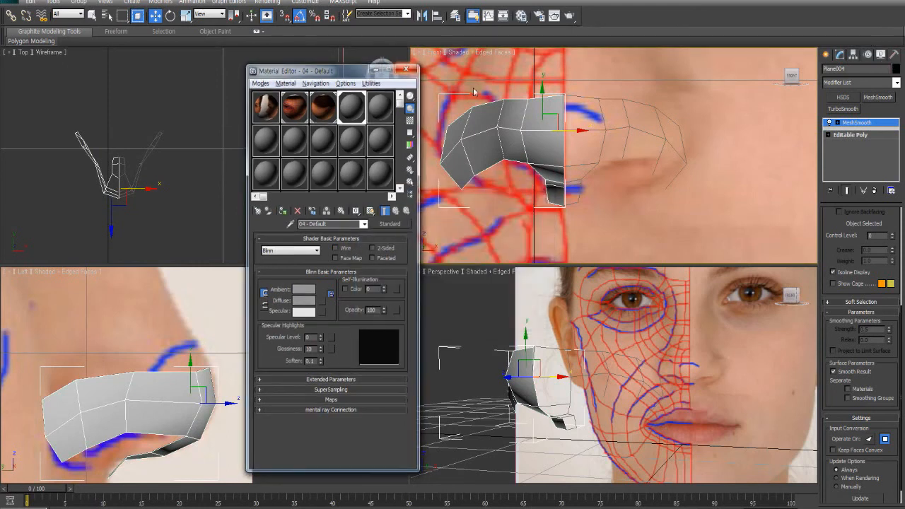
{"action": "key", "text": "m"}
- Move the original mesh's middle rear vertex and the two lower rear vertices up and inward in the Front view to round the nostril wing
{"action": "left_click", "coordinate": [607, 130]}
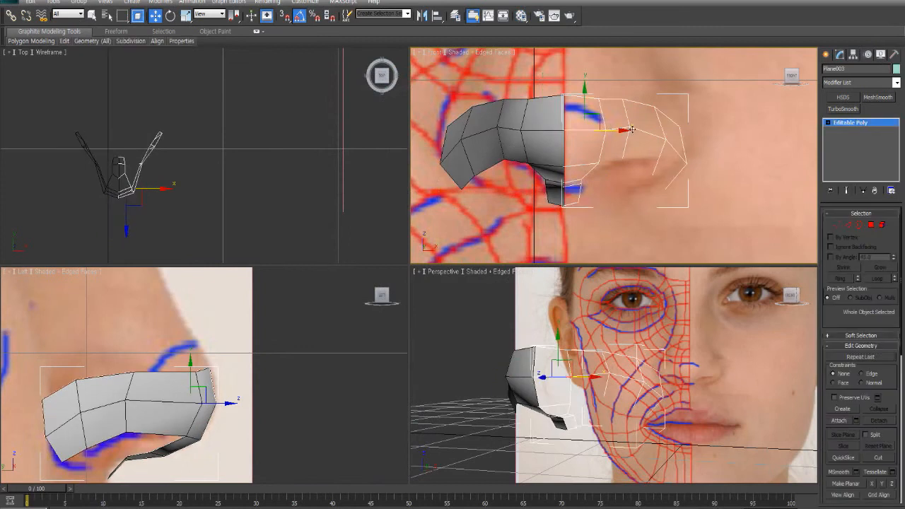
{"action": "left_click", "coordinate": [837, 225]}
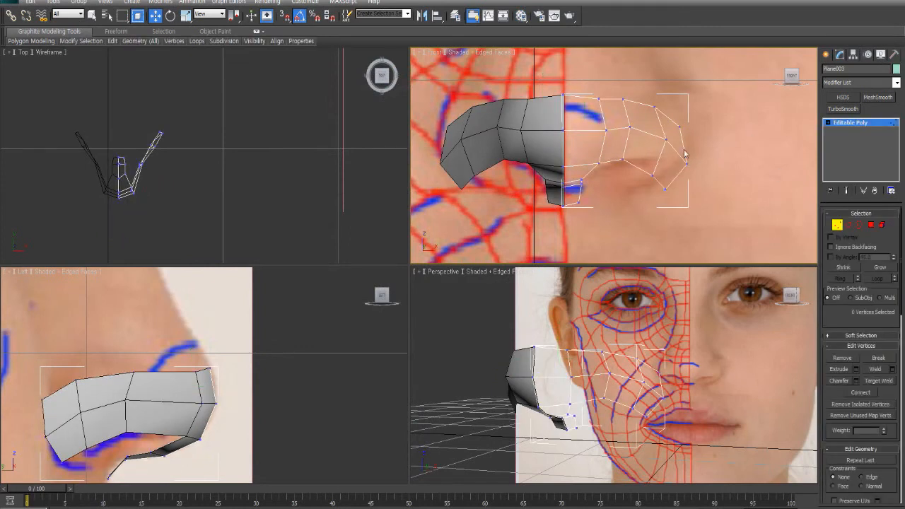
{"action": "left_click", "coordinate": [686, 163]}
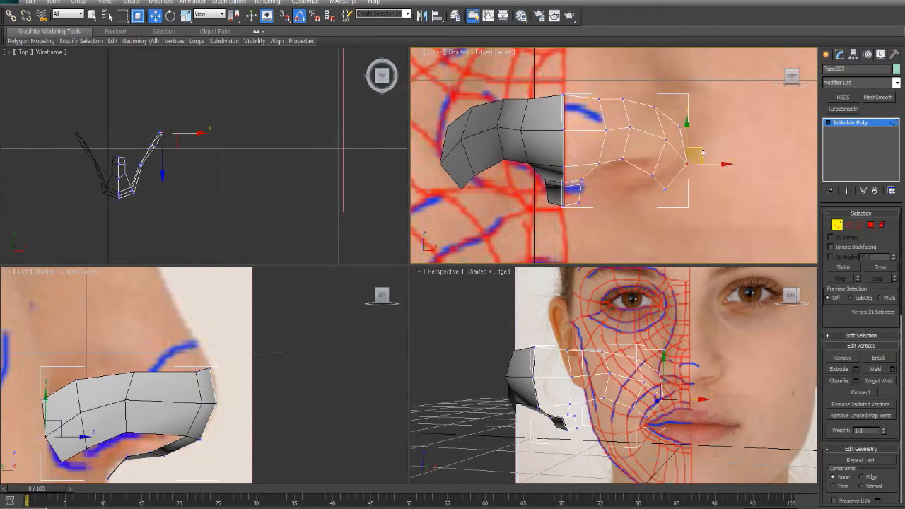
{"action": "left_click_drag", "start_coordinate": [704, 160], "coordinate": [698, 156]}
{"action": "mouse_move", "coordinate": [672, 185]}
{"action": "left_mouse_down"}
{"action": "mouse_move", "coordinate": [653, 207]}
{"action": "mouse_move", "coordinate": [660, 196]}
{"action": "left_mouse_up"}
{"action": "left_click", "coordinate": [676, 180]}
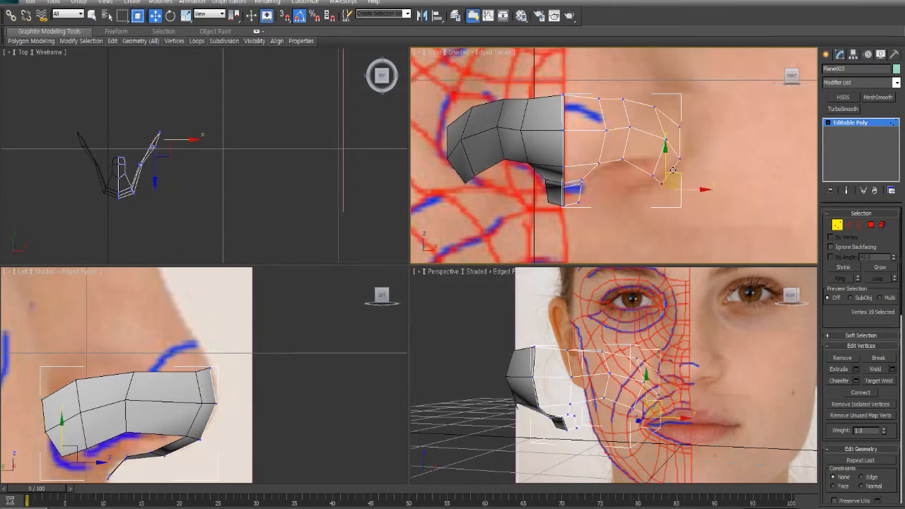
{"action": "left_click", "coordinate": [659, 182]}
{"action": "left_click_drag", "start_coordinate": [646, 170], "coordinate": [643, 168]}
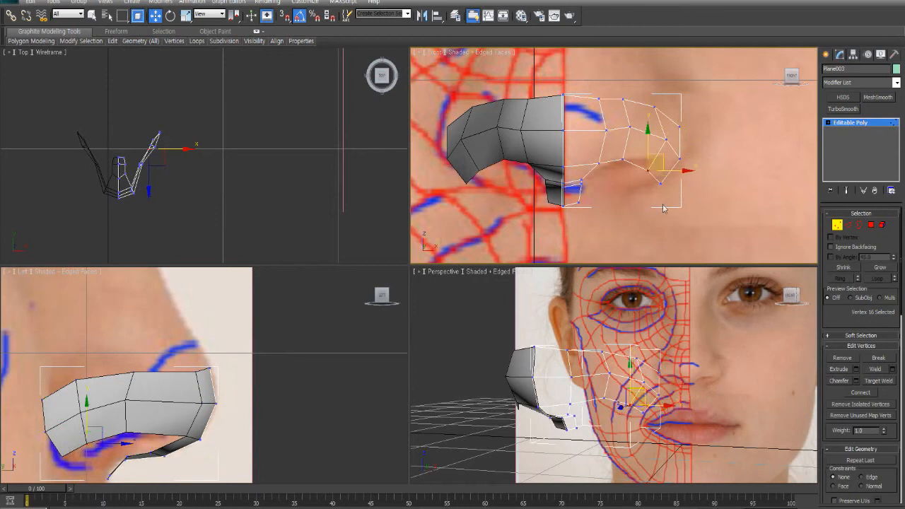
- In the Top view, move the nostril wing's rear vertices slightly forward and shift the vertices just in front of them outward
{"action": "left_click", "coordinate": [640, 225]}
{"action": "middle_click_drag", "start_coordinate": [616, 361], "coordinate": [689, 381], "text": "alt"}
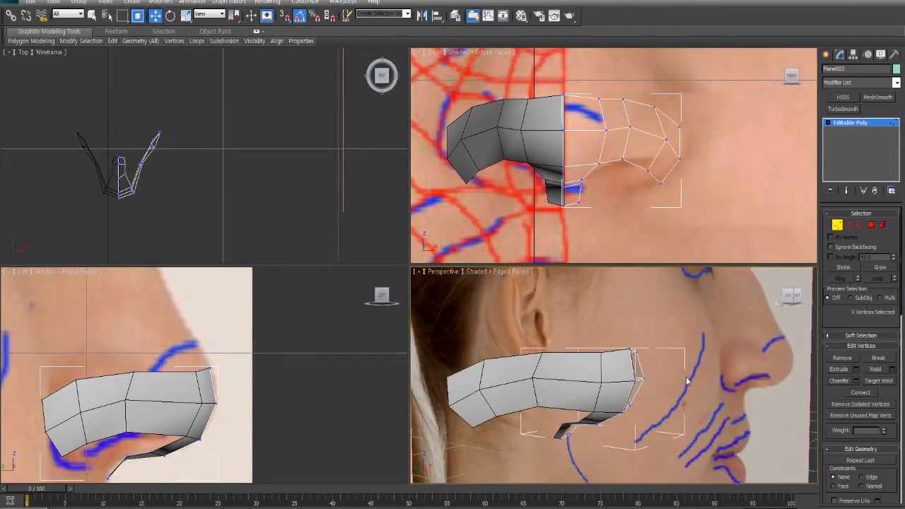
{"action": "middle_click_drag", "start_coordinate": [232, 369], "coordinate": [256, 303]}
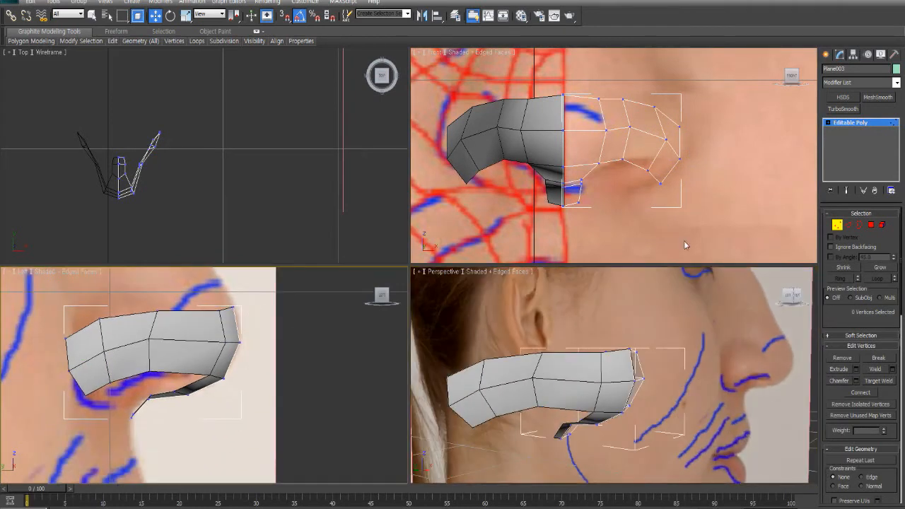
{"action": "scroll", "coordinate": [184, 179], "scroll_direction": "up", "scroll_amount": 3}
{"action": "middle_click_drag", "start_coordinate": [184, 180], "coordinate": [184, 190]}
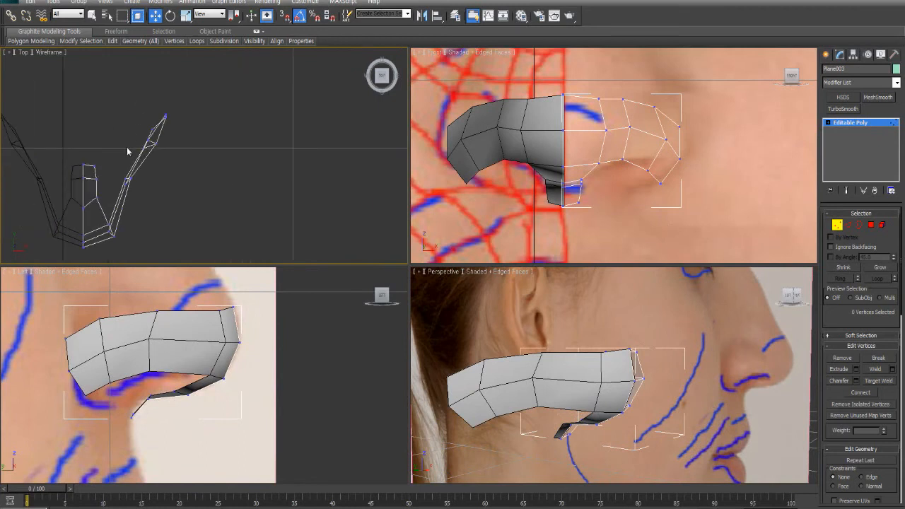
{"action": "left_click", "coordinate": [148, 147]}
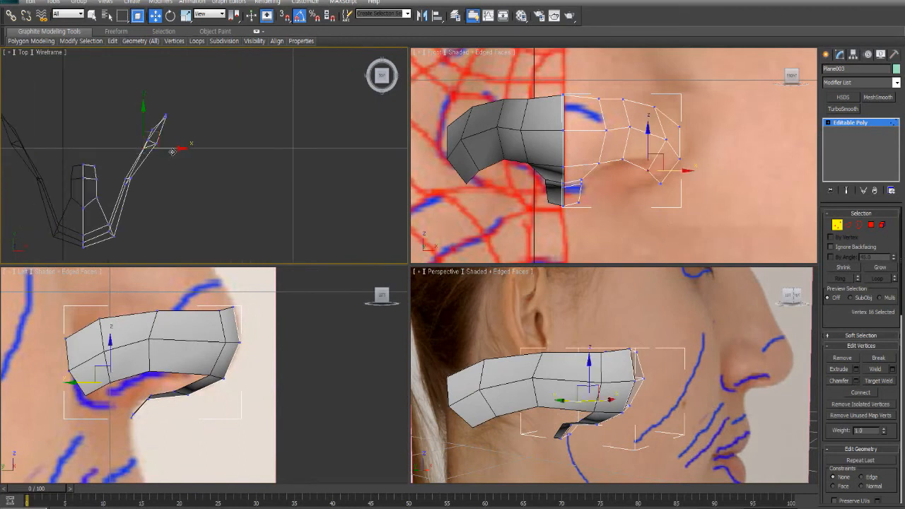
{"action": "left_click_drag", "start_coordinate": [119, 120], "coordinate": [206, 214]}
{"action": "left_click_drag", "start_coordinate": [143, 117], "coordinate": [143, 122]}
{"action": "left_click", "coordinate": [204, 138]}
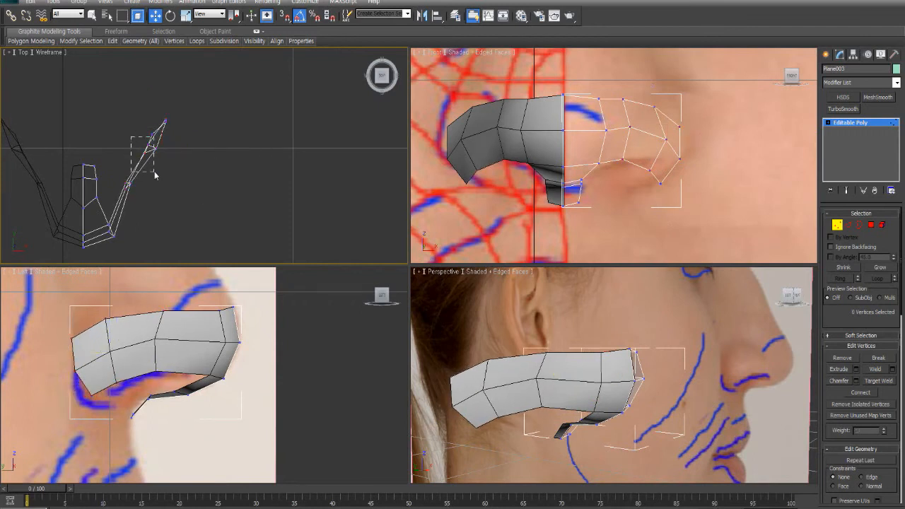
{"action": "left_click_drag", "start_coordinate": [156, 176], "coordinate": [178, 148]}
{"action": "left_click", "coordinate": [287, 208]}
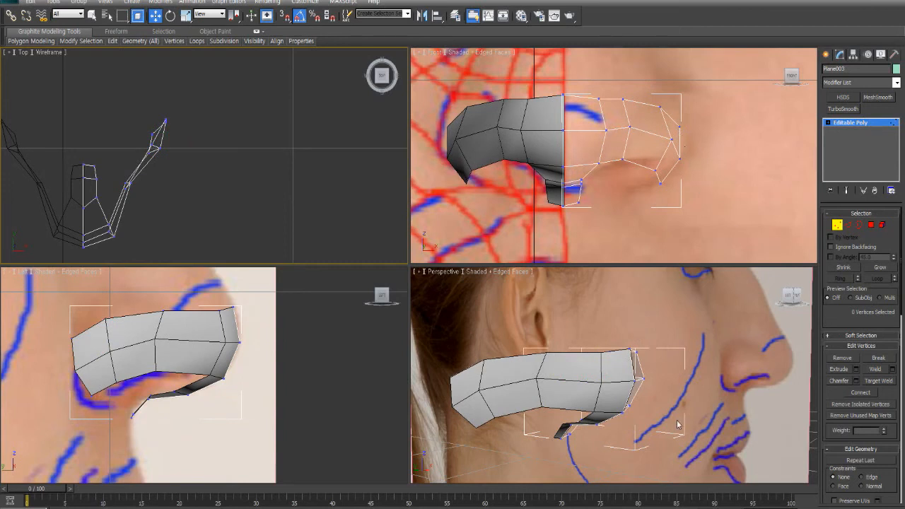
- Bridge the open end edge under the nose tip to the lower rear edge of the nostril wing
{"action": "middle_click_drag", "start_coordinate": [677, 424], "coordinate": [606, 394], "text": "alt"}
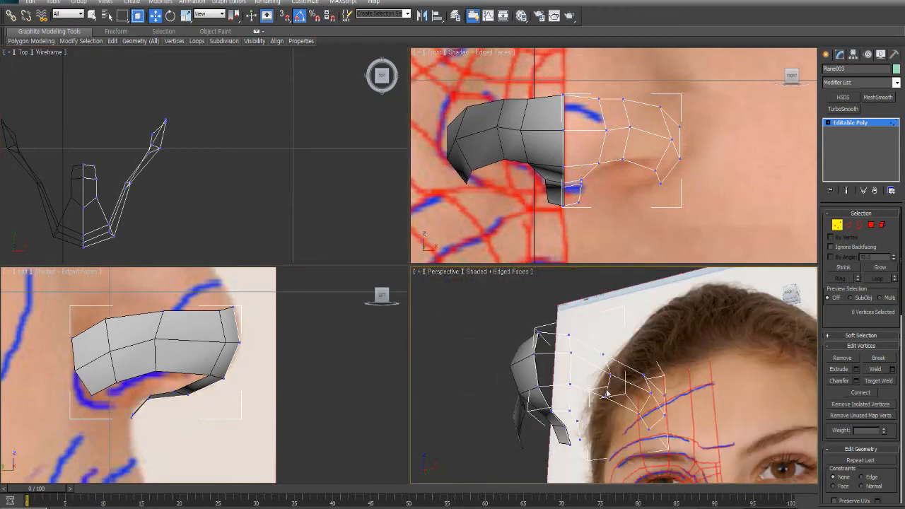
{"action": "left_click", "coordinate": [847, 226]}
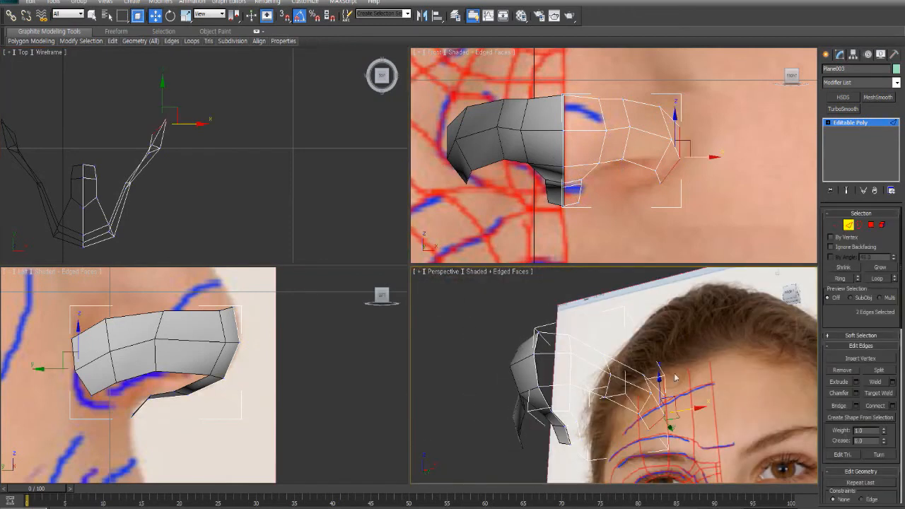
{"action": "left_click", "coordinate": [577, 437]}
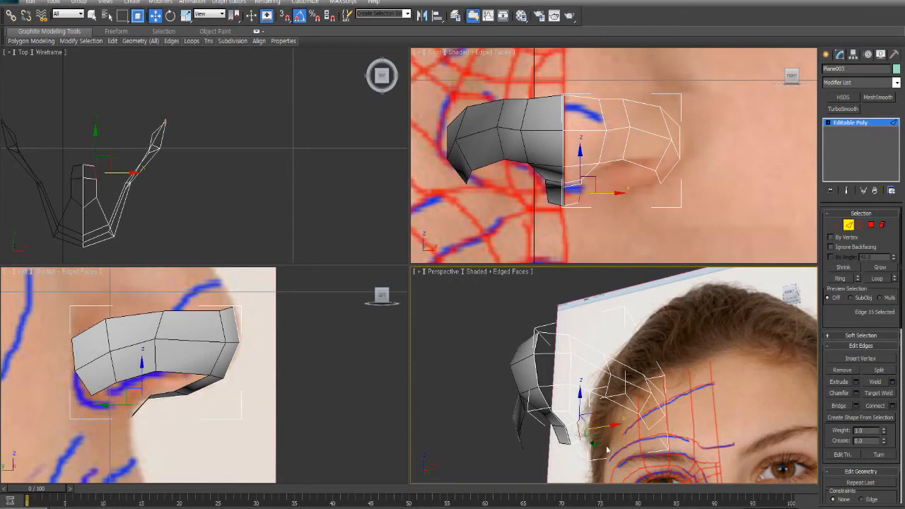
{"action": "middle_click_drag", "start_coordinate": [577, 437], "coordinate": [551, 369], "text": "alt"}
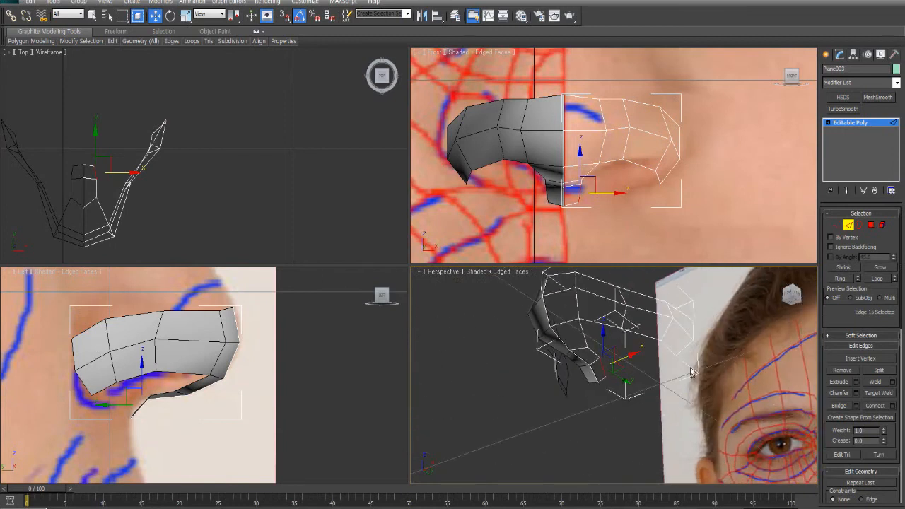
{"action": "middle_click_drag", "start_coordinate": [686, 374], "coordinate": [651, 403], "text": "alt"}
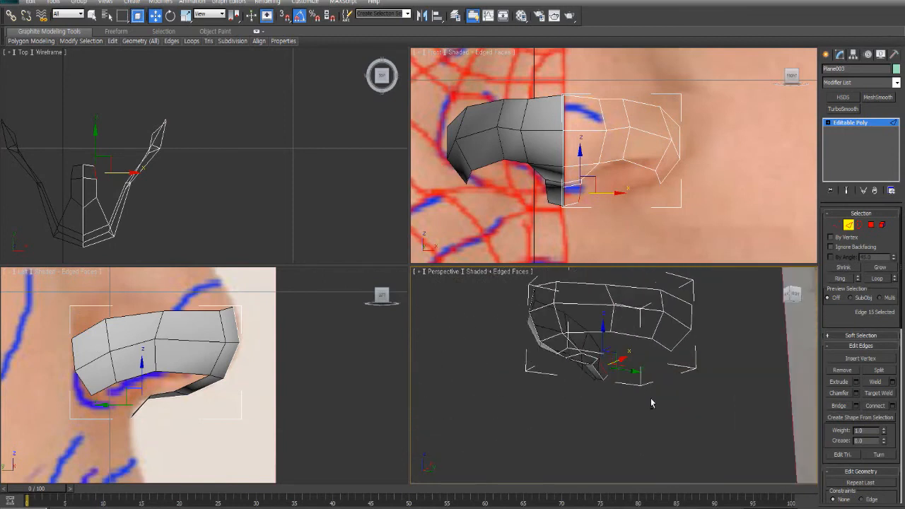
{"action": "left_click", "coordinate": [657, 345], "text": "ctrl"}
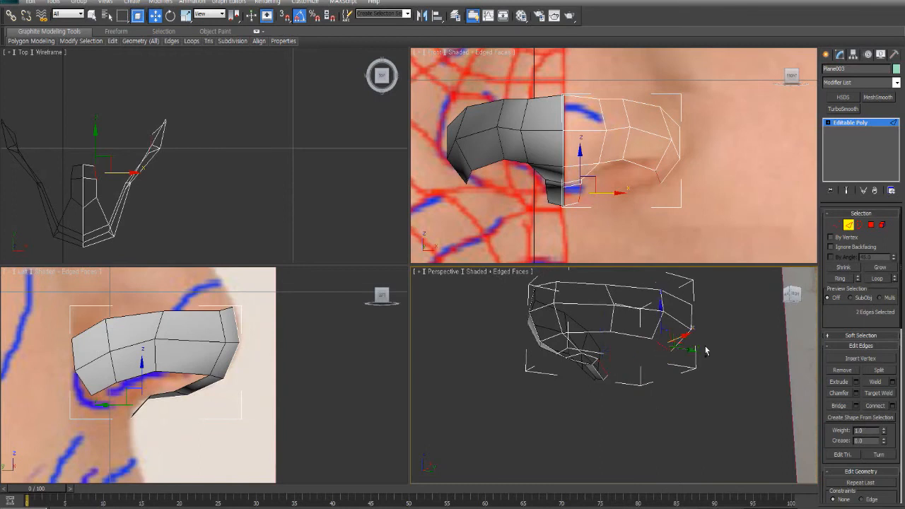
{"action": "left_click", "coordinate": [838, 404]}
- Move the inner vertex under the nose tip, beside the center line, slightly forward in the Perspective view
{"action": "middle_click_drag", "start_coordinate": [694, 385], "coordinate": [715, 325], "text": "alt"}
{"action": "left_click", "coordinate": [561, 352]}
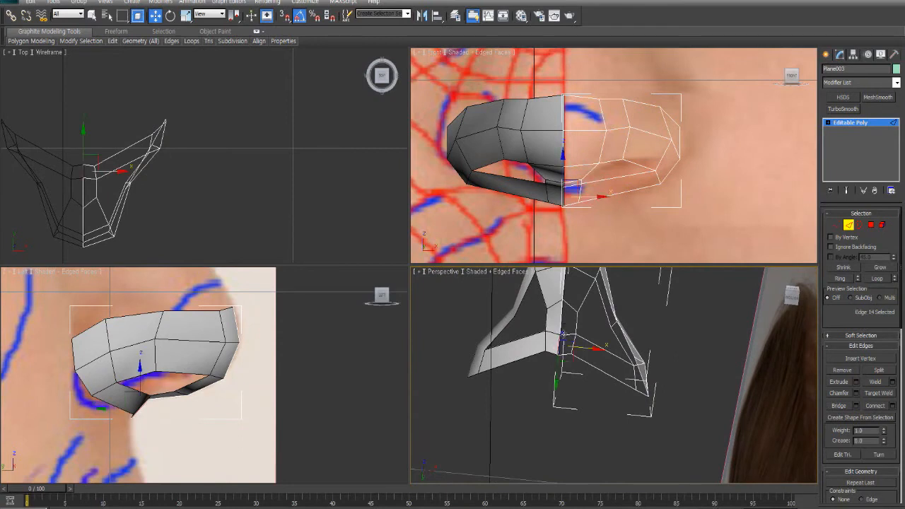
{"action": "left_click", "coordinate": [562, 321], "text": "ctrl"}
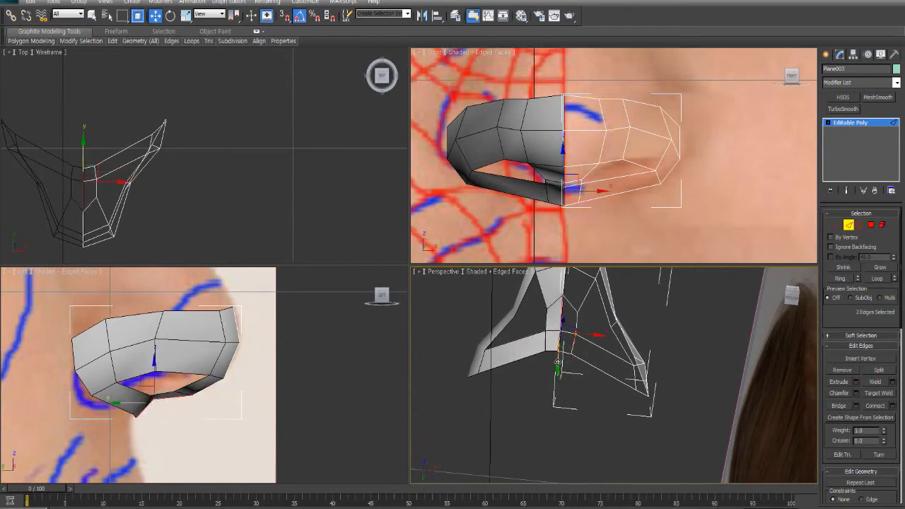
{"action": "left_click", "coordinate": [729, 288]}
{"action": "left_click", "coordinate": [836, 225]}
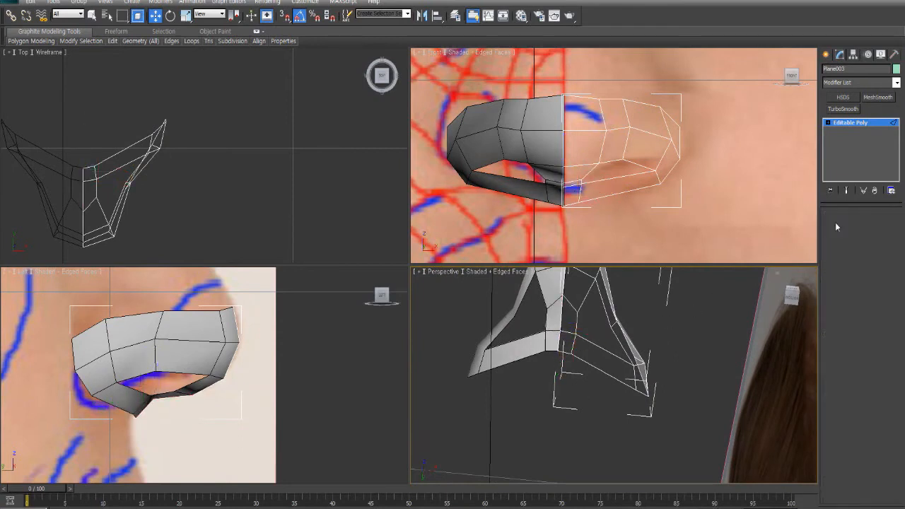
{"action": "left_click", "coordinate": [580, 316]}
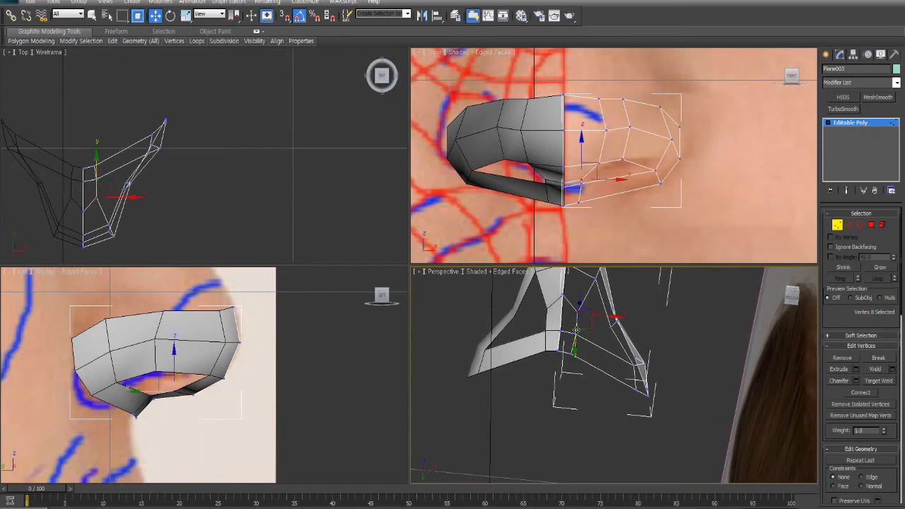
{"action": "middle_click_drag", "start_coordinate": [580, 318], "coordinate": [542, 462], "text": "alt"}
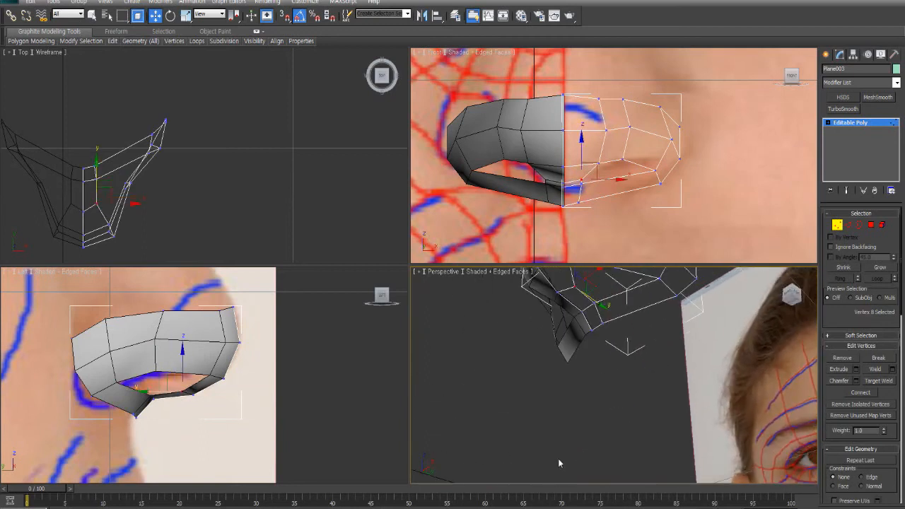
{"action": "left_click", "coordinate": [616, 207]}
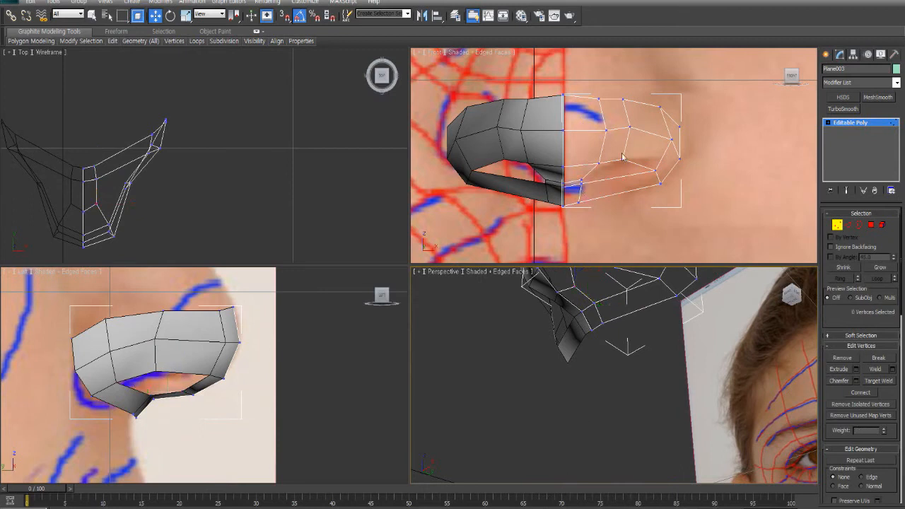
- Connect the two long edges of the bridged polygon with one new edge across its middle
{"action": "left_click", "coordinate": [850, 225]}
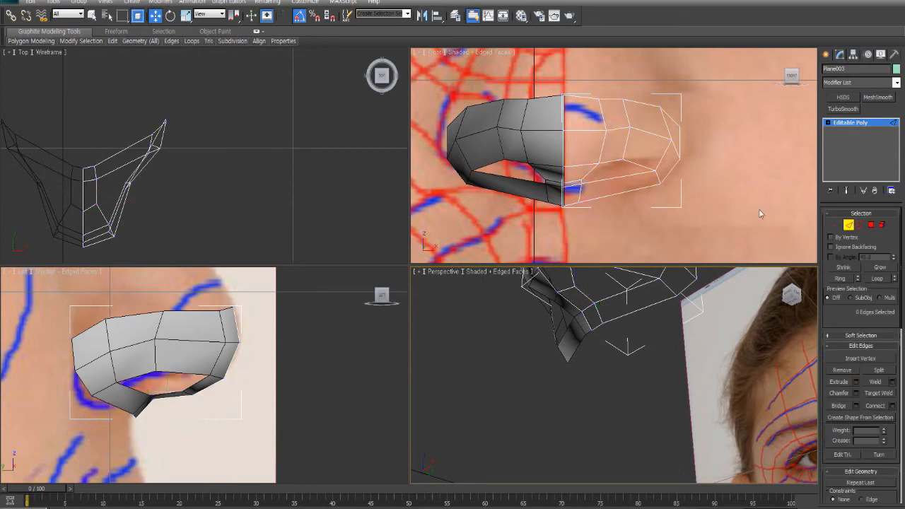
{"action": "left_click", "coordinate": [622, 189]}
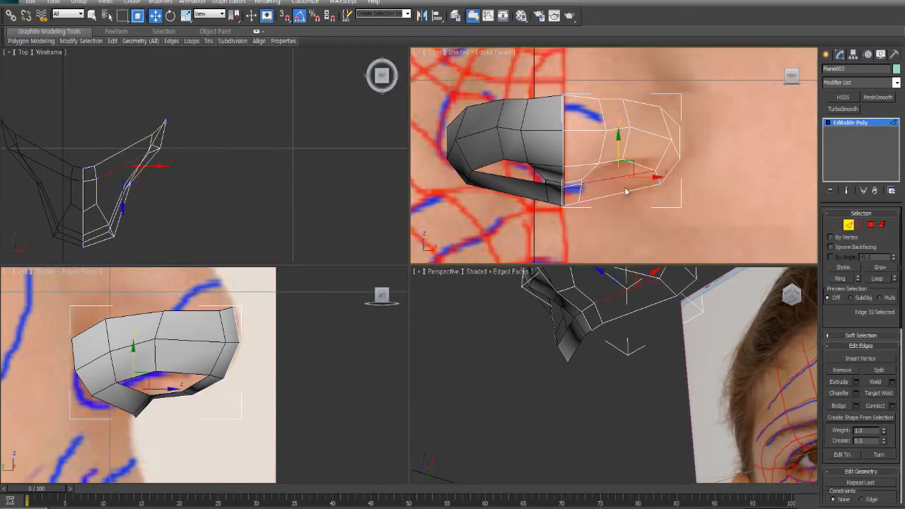
{"action": "left_click", "coordinate": [874, 405]}
{"action": "left_click", "coordinate": [729, 235]}
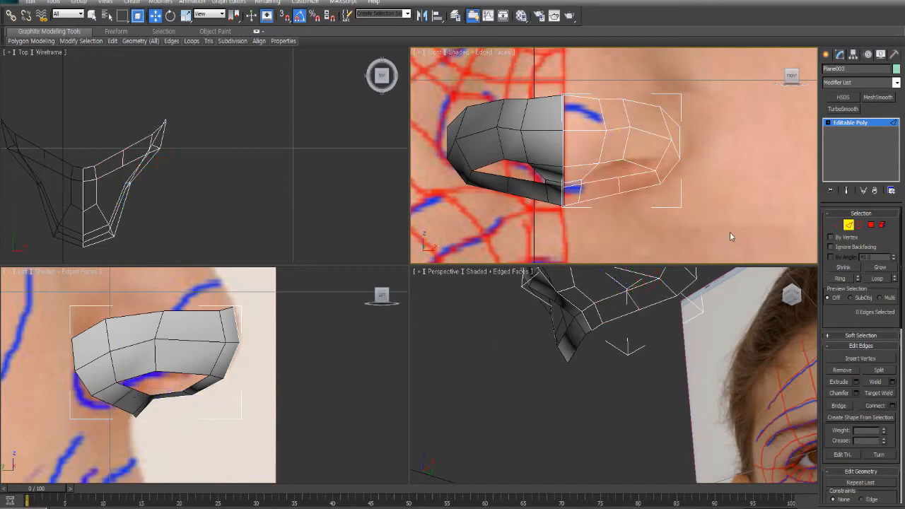
- Raise the upper and lower vertices of the new cross edge slightly in the Front view to arch the nostril's lower rim
{"action": "left_click", "coordinate": [837, 226]}
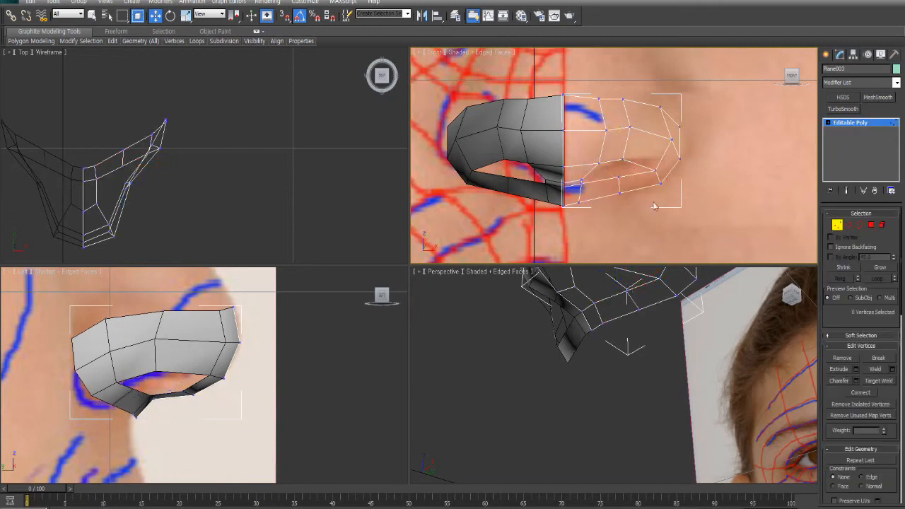
{"action": "left_click", "coordinate": [618, 178]}
{"action": "left_click_drag", "start_coordinate": [617, 149], "coordinate": [619, 151]}
{"action": "left_click", "coordinate": [619, 194]}
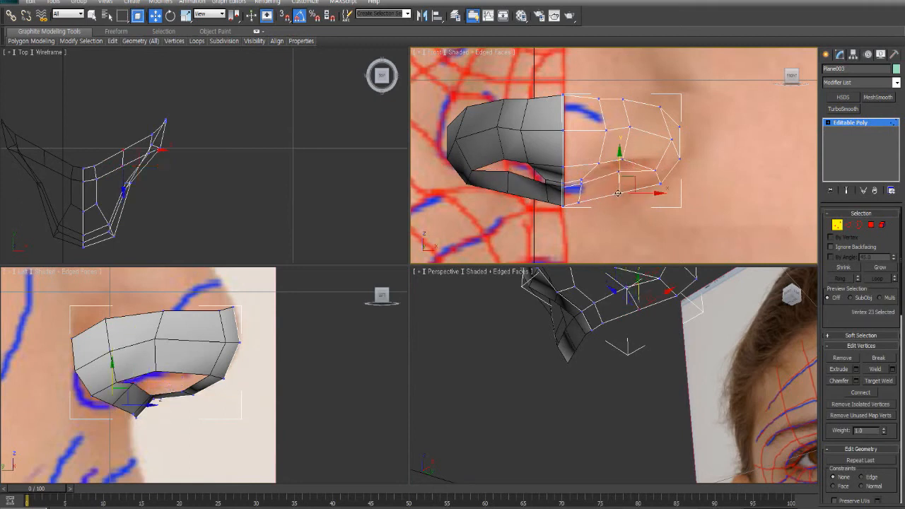
{"action": "left_click_drag", "start_coordinate": [620, 193], "coordinate": [616, 191]}
- Move the lower rim vertex beside the center line and the cross edge's lower vertex slightly outward in the Front view
{"action": "left_click", "coordinate": [579, 206]}
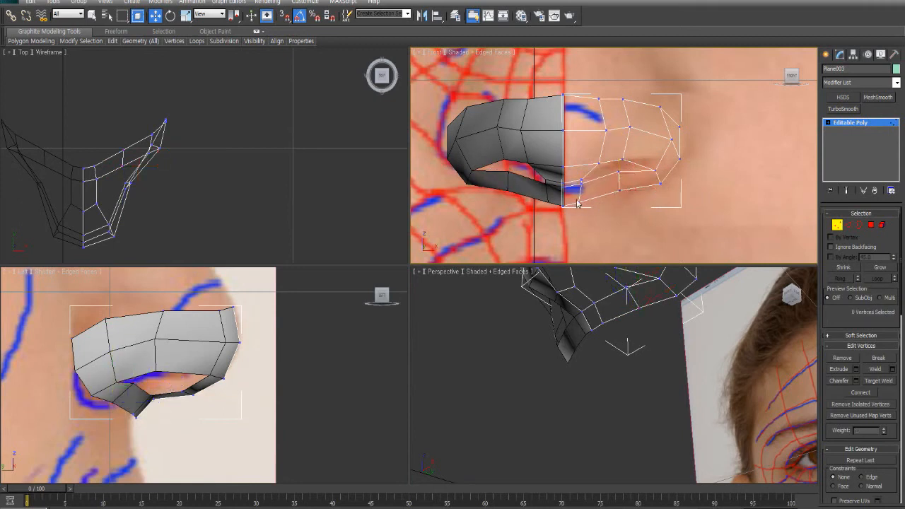
{"action": "left_click", "coordinate": [578, 203]}
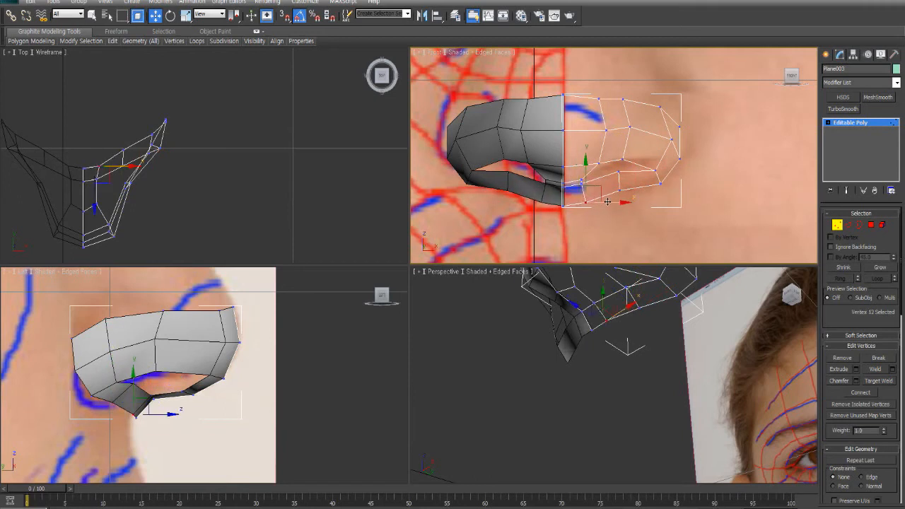
{"action": "left_click", "coordinate": [622, 201]}
{"action": "left_click_drag", "start_coordinate": [619, 191], "coordinate": [626, 191]}
{"action": "left_click", "coordinate": [622, 211]}
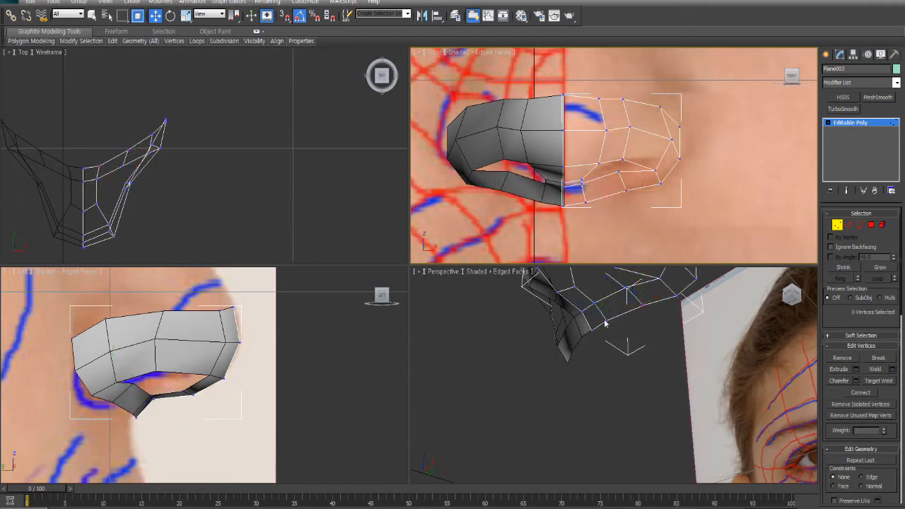
- In the Front view, nudge the wing's middle rear vertex slightly inward and raise the lower of its outermost vertices
{"action": "middle_click_drag", "start_coordinate": [592, 348], "coordinate": [718, 402], "text": "alt"}
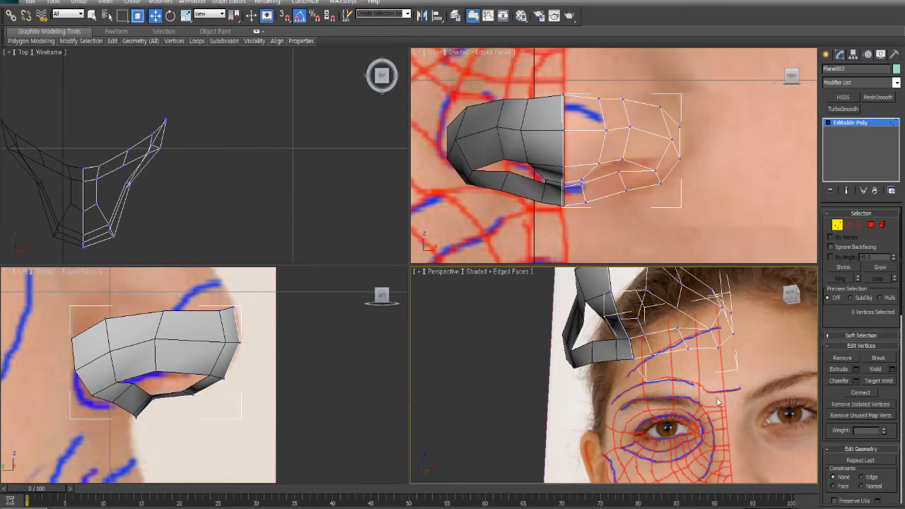
{"action": "middle_click_drag", "start_coordinate": [646, 409], "coordinate": [629, 420], "text": "alt"}
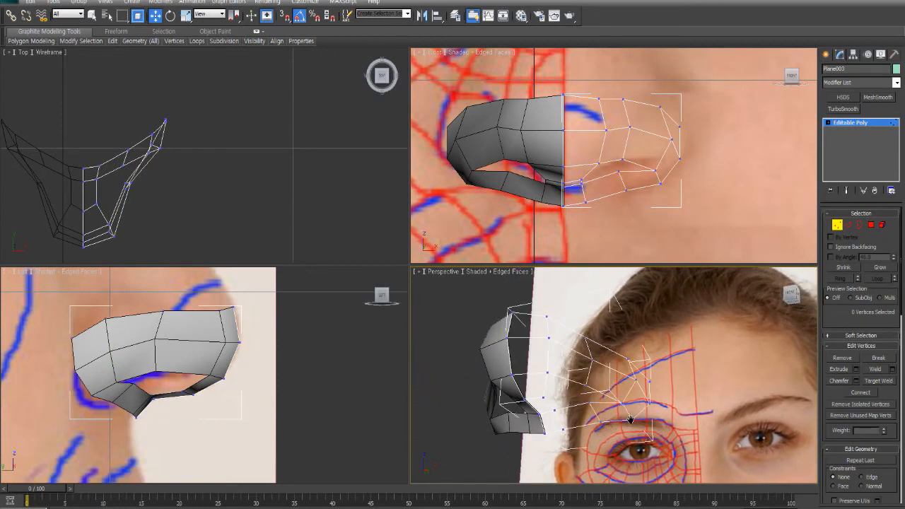
{"action": "left_click", "coordinate": [735, 179]}
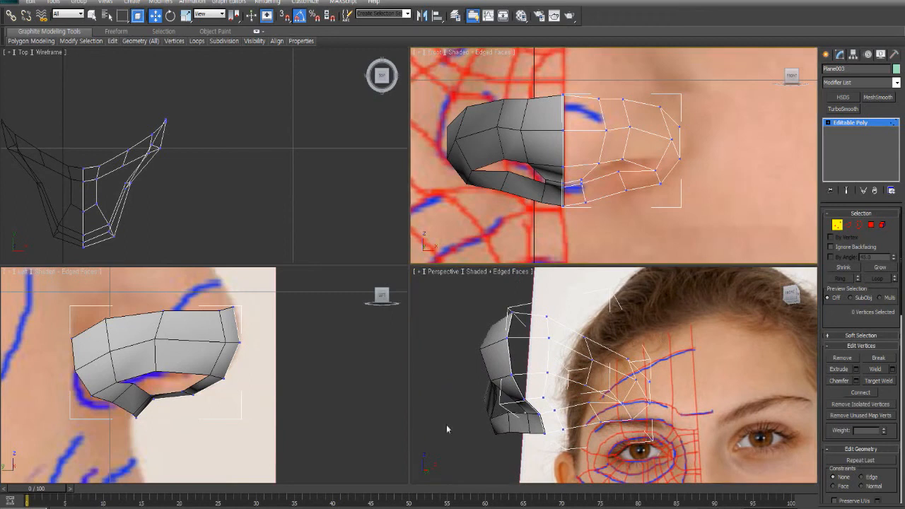
{"action": "left_click", "coordinate": [848, 225]}
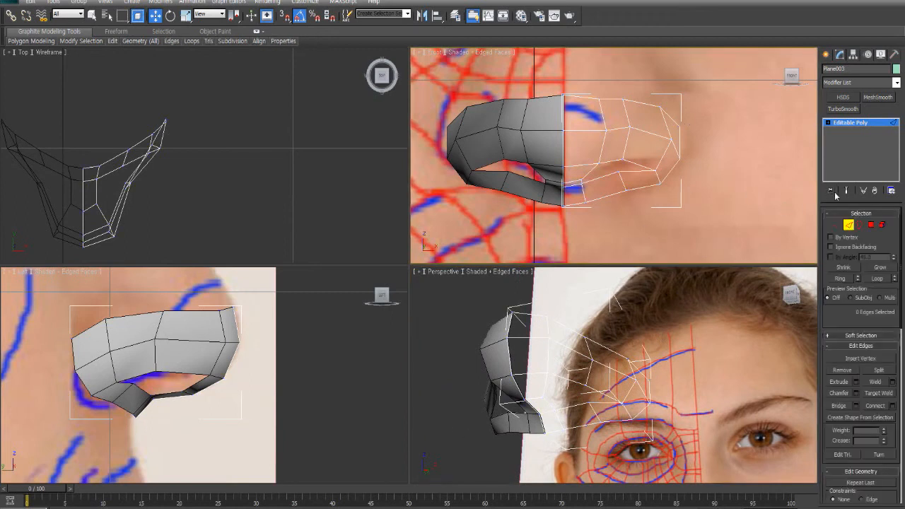
{"action": "left_click", "coordinate": [837, 224]}
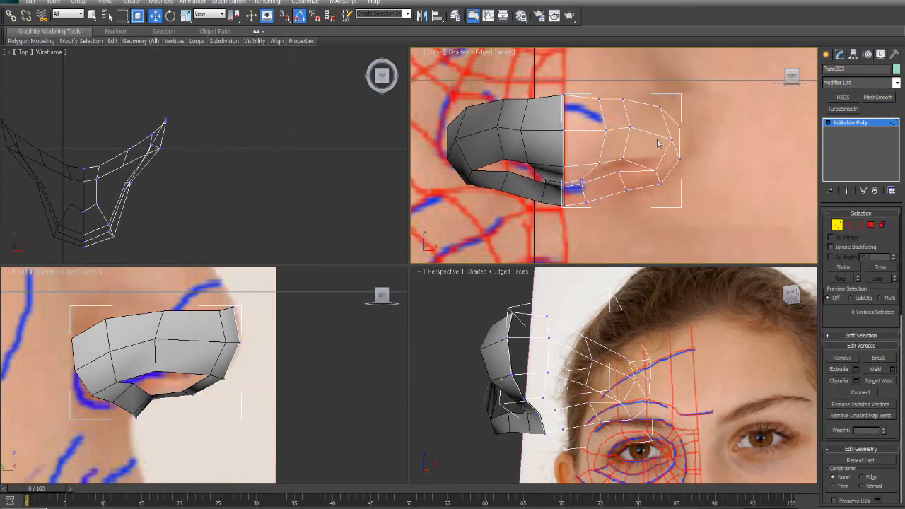
{"action": "left_click", "coordinate": [672, 139]}
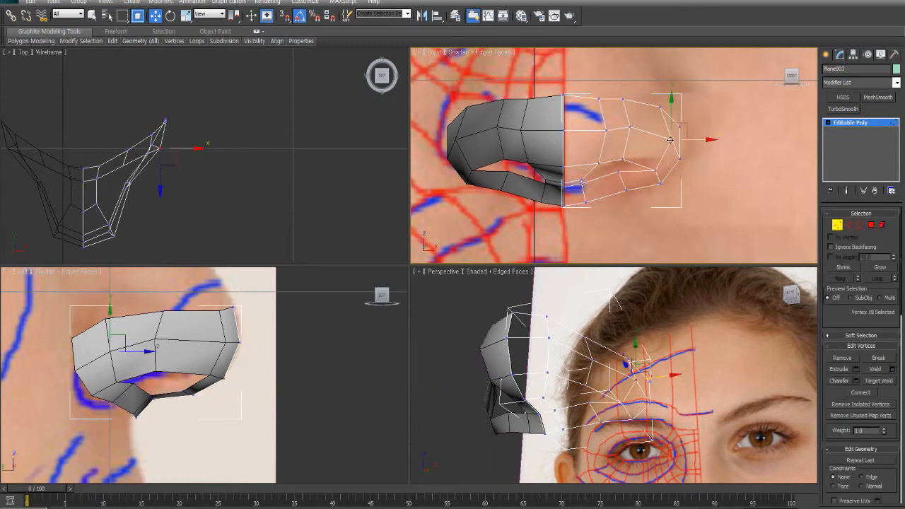
{"action": "left_click_drag", "start_coordinate": [689, 141], "coordinate": [684, 142]}
{"action": "middle_click_drag", "start_coordinate": [653, 171], "coordinate": [656, 173]}
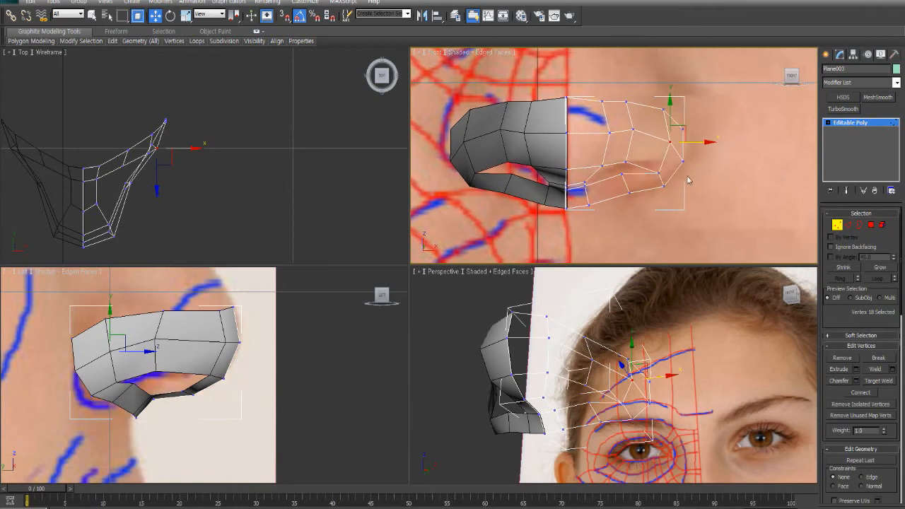
{"action": "left_click", "coordinate": [688, 179]}
{"action": "left_click", "coordinate": [683, 154]}
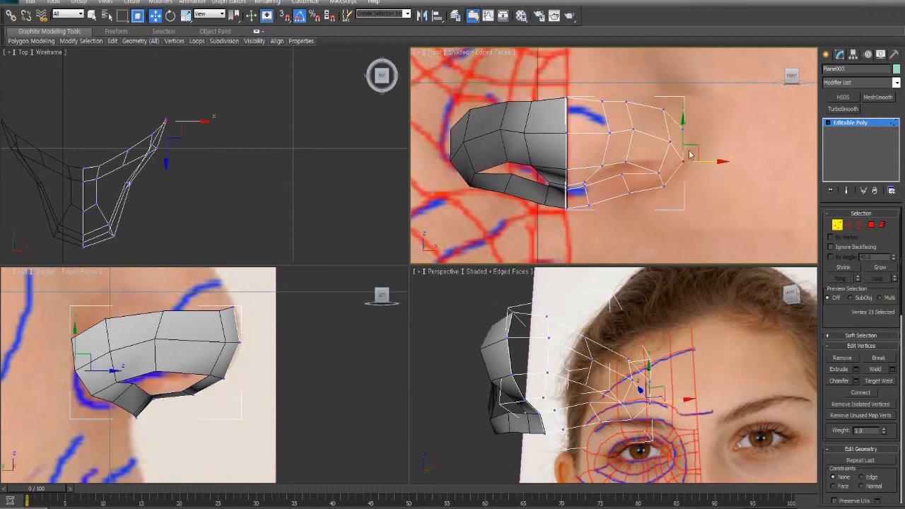
{"action": "left_click_drag", "start_coordinate": [694, 134], "coordinate": [695, 134]}
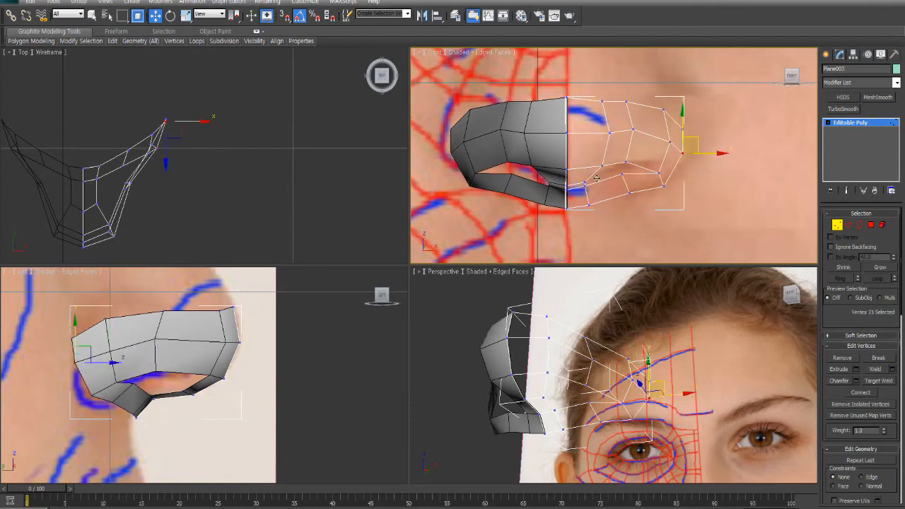
{"action": "scroll", "coordinate": [695, 135], "scroll_direction": "down", "scroll_amount": 3}
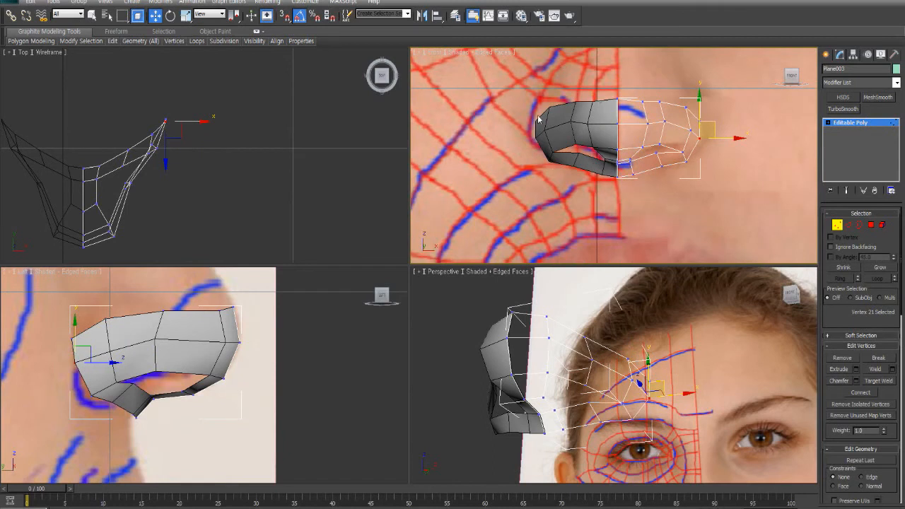
{"action": "left_click", "coordinate": [848, 225]}
{"action": "left_click", "coordinate": [639, 170]}
{"action": "left_click", "coordinate": [627, 175], "text": "ctrl"}
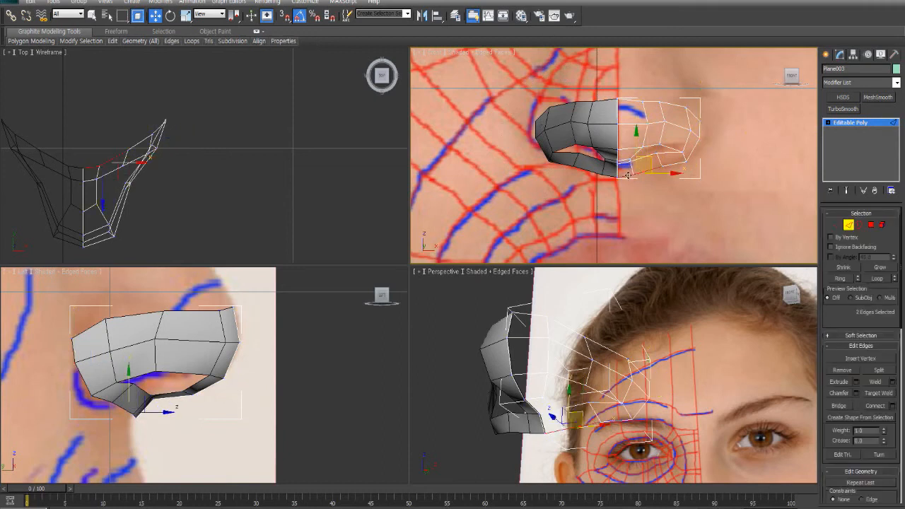
{"action": "middle_click_drag", "start_coordinate": [263, 408], "coordinate": [259, 334]}
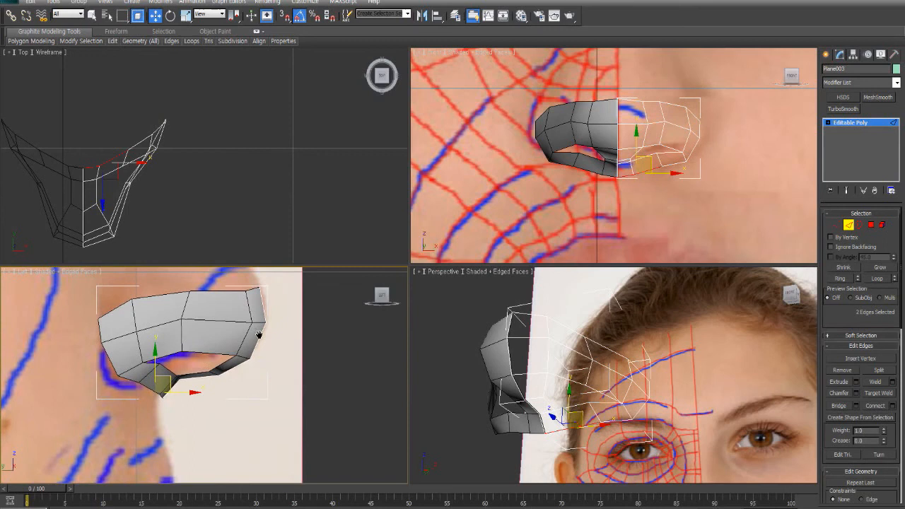
{"action": "left_click", "coordinate": [175, 379]}
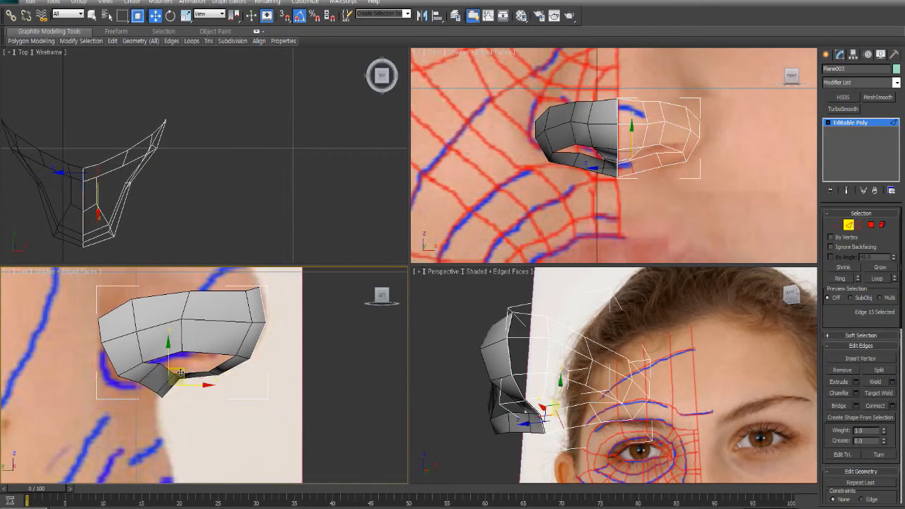
{"action": "left_click", "coordinate": [204, 407]}
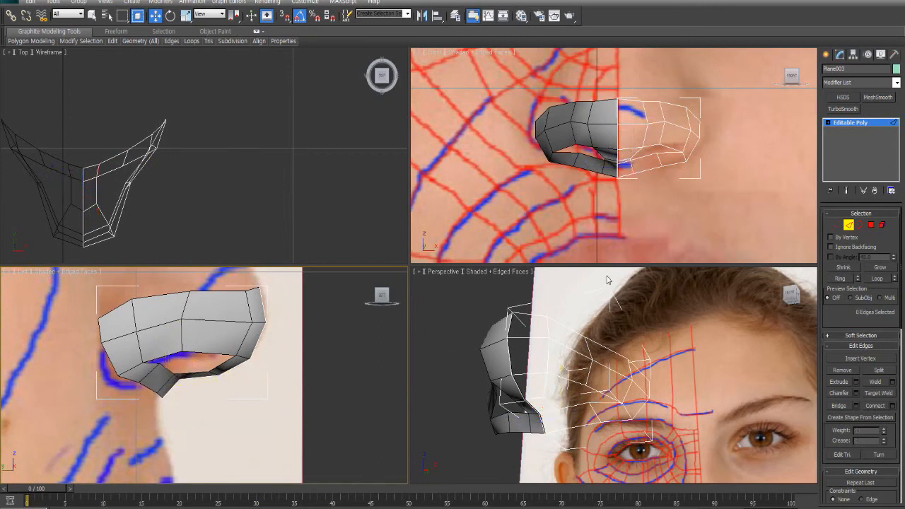
- Shift the two lowest rim vertices slightly backward in the Left view and extrude the two lower rim edges downward into a new strip
{"action": "left_click", "coordinate": [837, 225]}
{"action": "left_click_drag", "start_coordinate": [150, 392], "coordinate": [181, 395]}
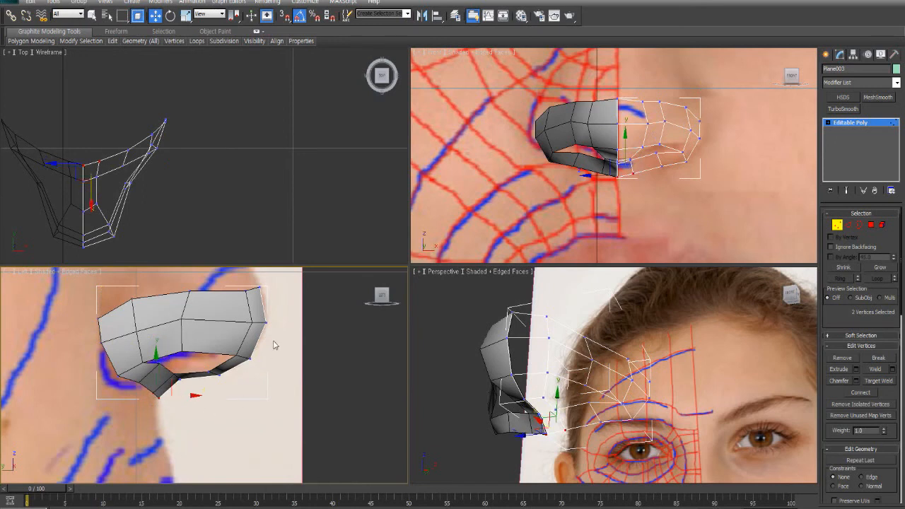
{"action": "left_click", "coordinate": [852, 225]}
{"action": "left_click", "coordinate": [648, 171]}
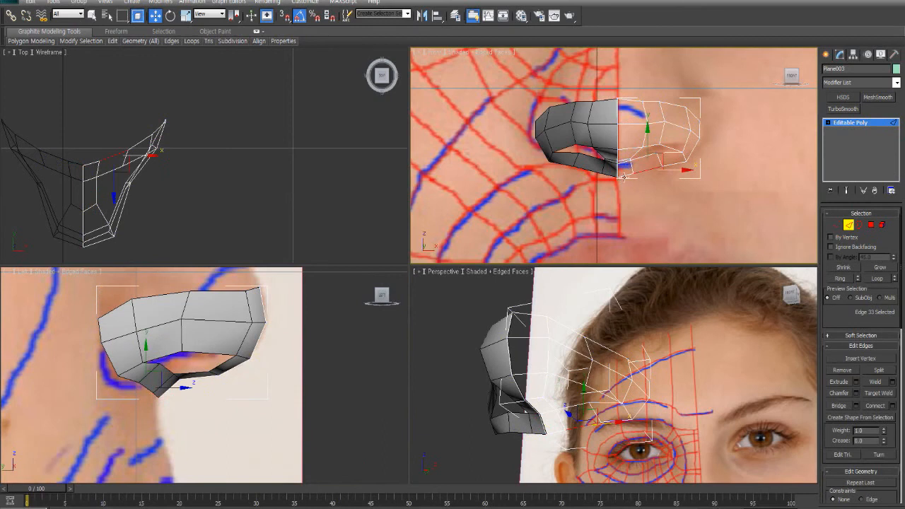
{"action": "left_click", "coordinate": [624, 177], "text": "ctrl"}
{"action": "middle_click_drag", "start_coordinate": [157, 425], "coordinate": [161, 398]}
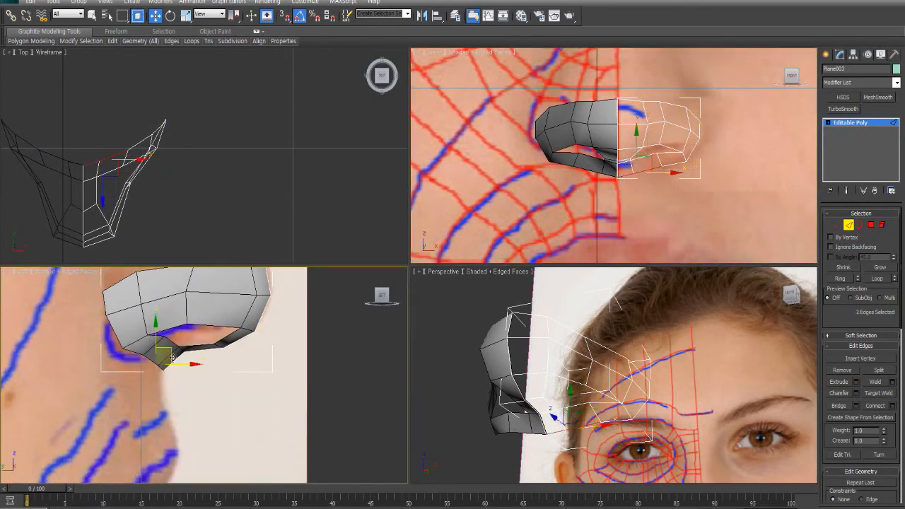
{"action": "left_click_drag", "start_coordinate": [172, 358], "coordinate": [177, 404], "text": "shift"}
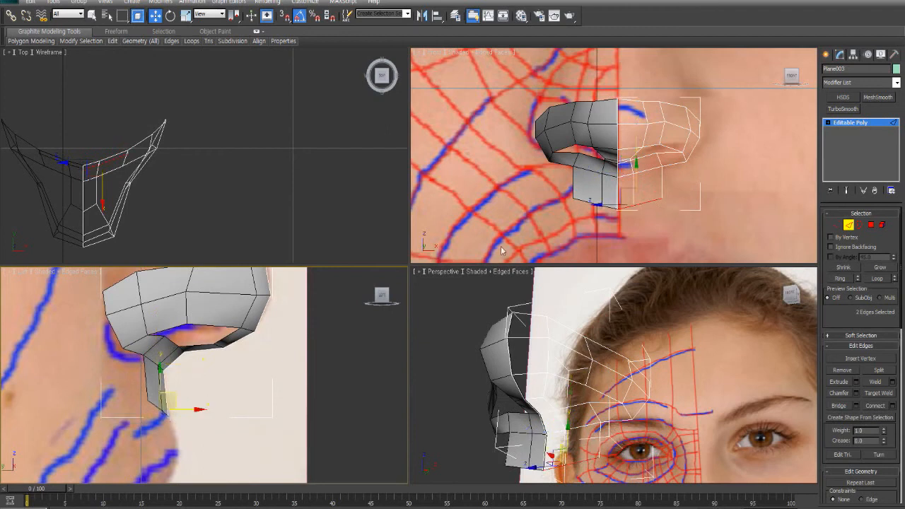
- In the Front view, move the new strip's lower outer and lower middle vertices outward so the strip flares away from the center line
{"action": "middle_click_drag", "start_coordinate": [666, 187], "coordinate": [648, 187]}
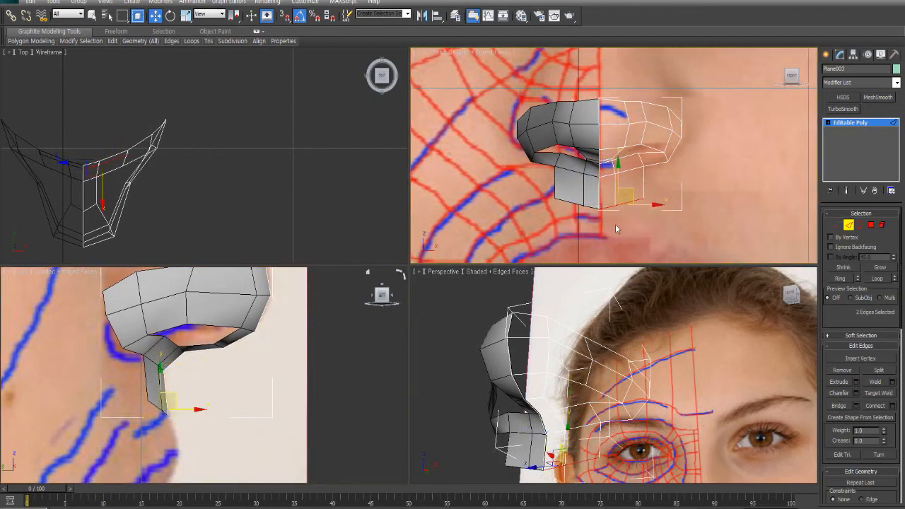
{"action": "left_click", "coordinate": [838, 224]}
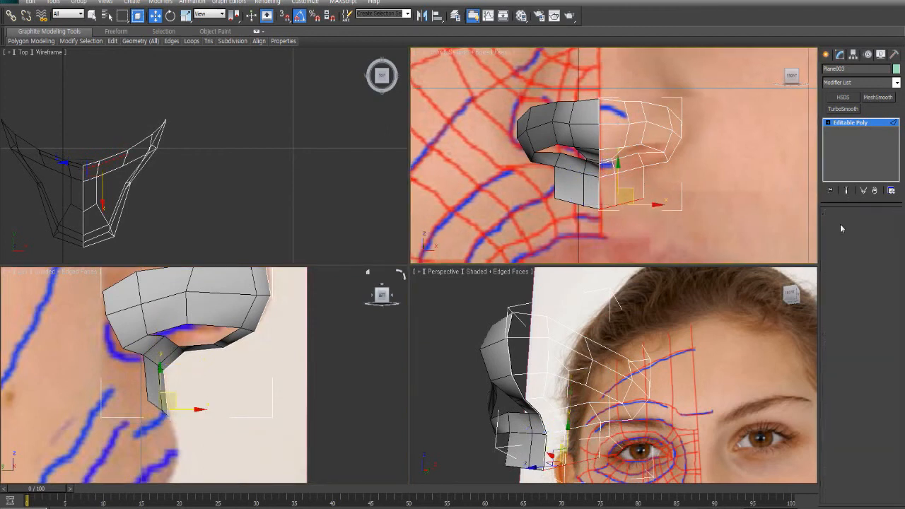
{"action": "left_click", "coordinate": [643, 199]}
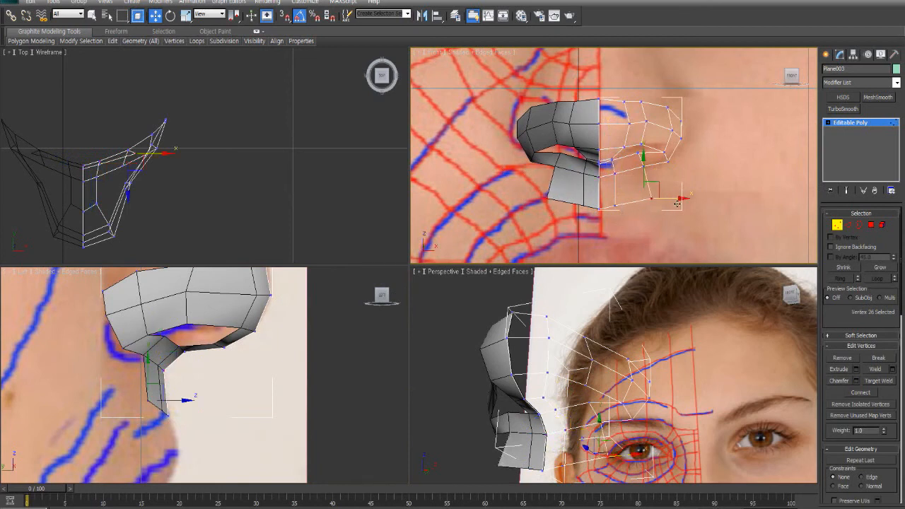
{"action": "left_click", "coordinate": [654, 202]}
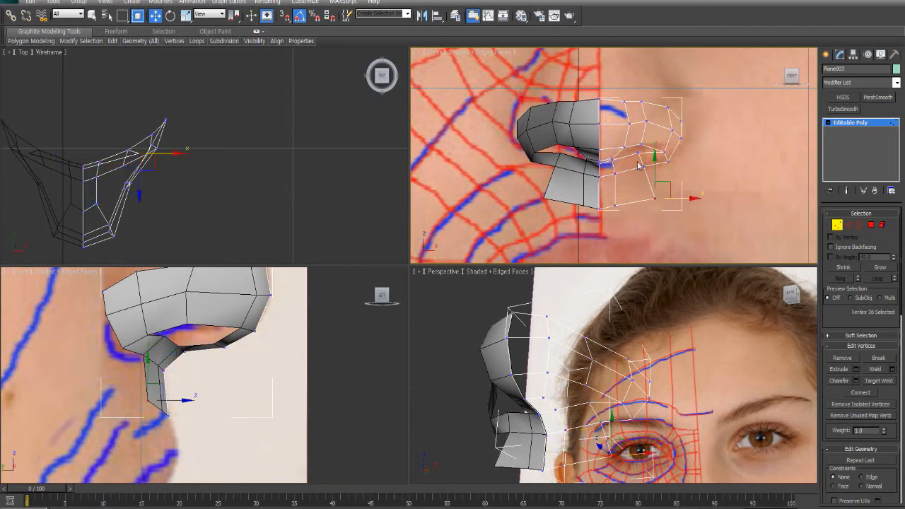
{"action": "left_click", "coordinate": [613, 206]}
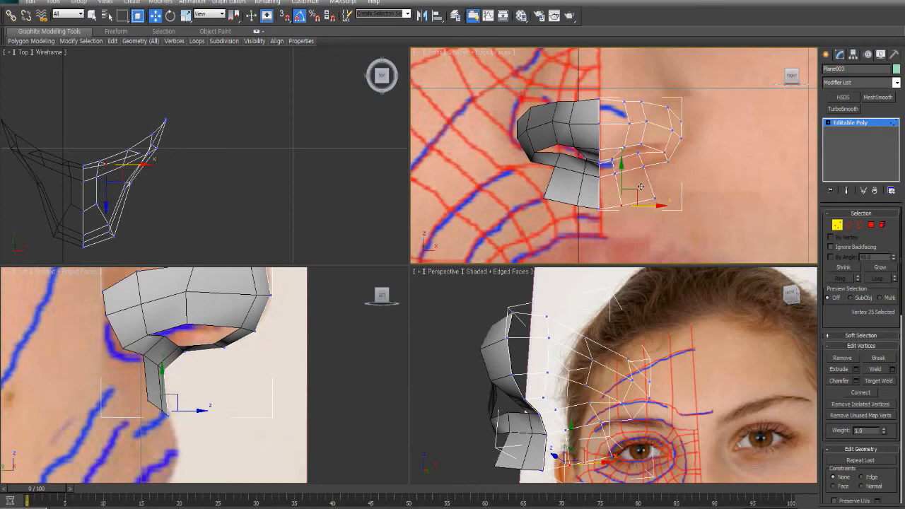
{"action": "left_click", "coordinate": [732, 164]}
- Extrude the nostril wing's two outermost edges outward in the Front view and shift the new edges backward in the Left view
{"action": "middle_click_drag", "start_coordinate": [768, 181], "coordinate": [769, 193]}
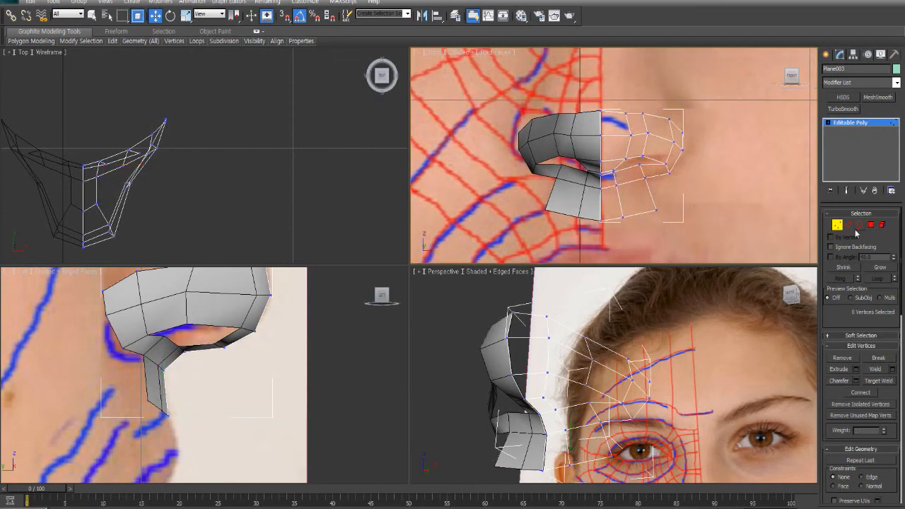
{"action": "left_click", "coordinate": [848, 225]}
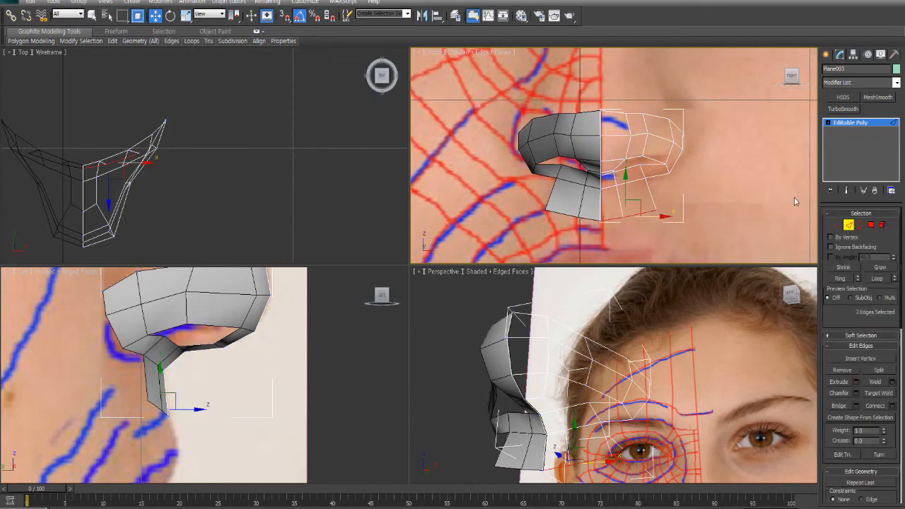
{"action": "left_click", "coordinate": [680, 140]}
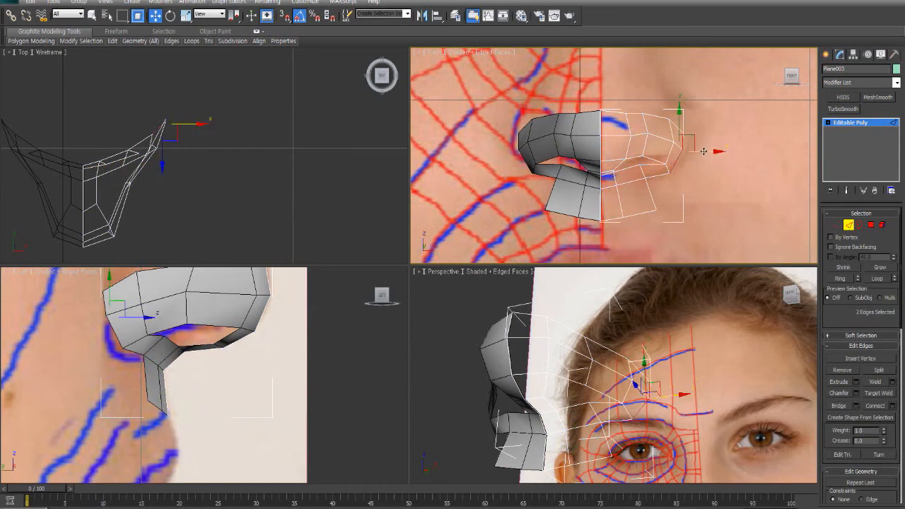
{"action": "left_click_drag", "start_coordinate": [704, 150], "coordinate": [731, 150]}
{"action": "scroll", "coordinate": [189, 386], "scroll_direction": "up", "scroll_amount": 3}
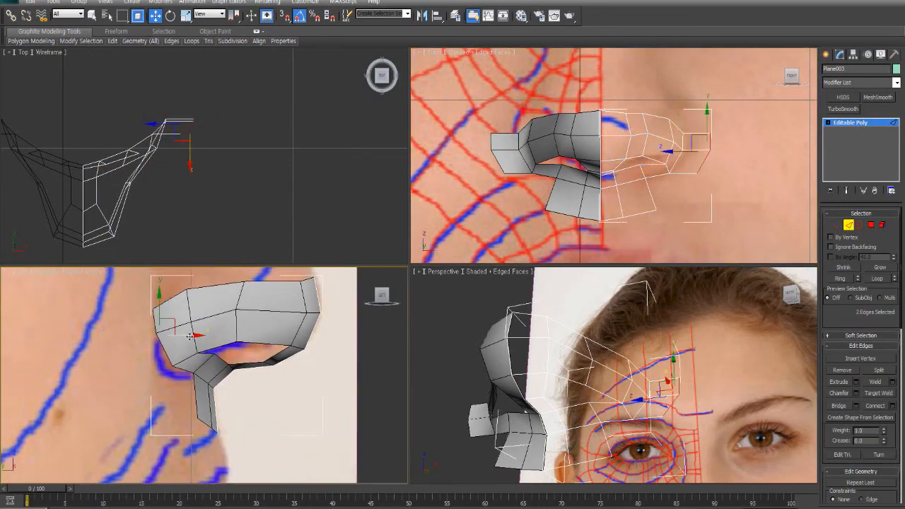
{"action": "left_click_drag", "start_coordinate": [193, 342], "coordinate": [158, 337]}
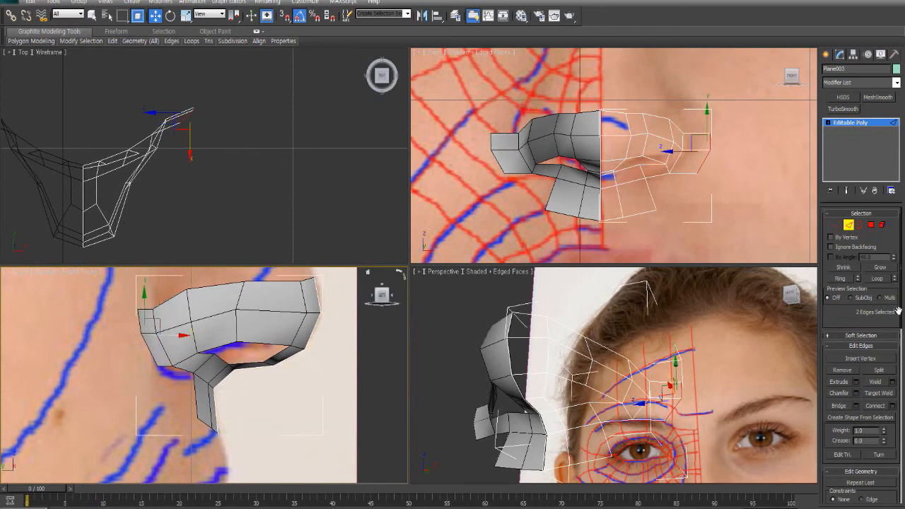
- Lower the bottom and middle outer vertices of the wing extension in the Front view to curve it around the nostril wing
{"action": "left_click", "coordinate": [837, 225]}
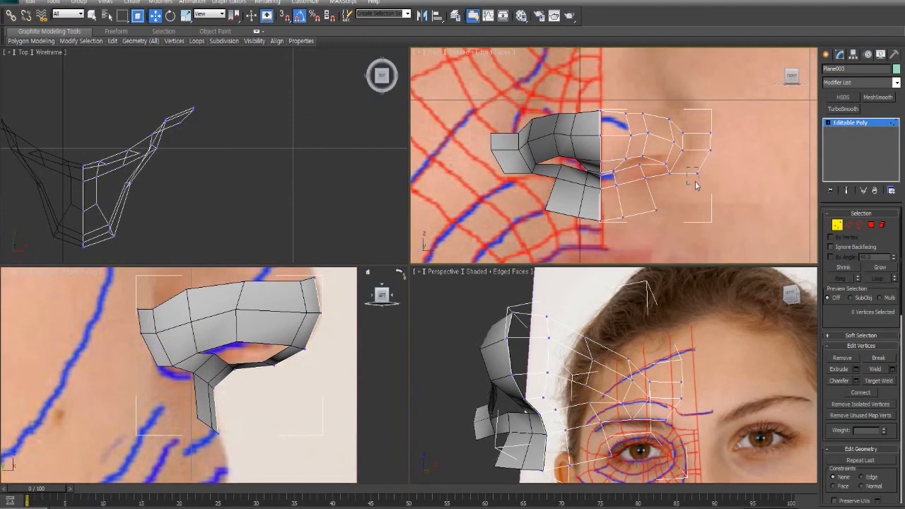
{"action": "left_click_drag", "start_coordinate": [703, 159], "coordinate": [671, 173]}
{"action": "left_click", "coordinate": [669, 173]}
{"action": "left_click", "coordinate": [725, 131]}
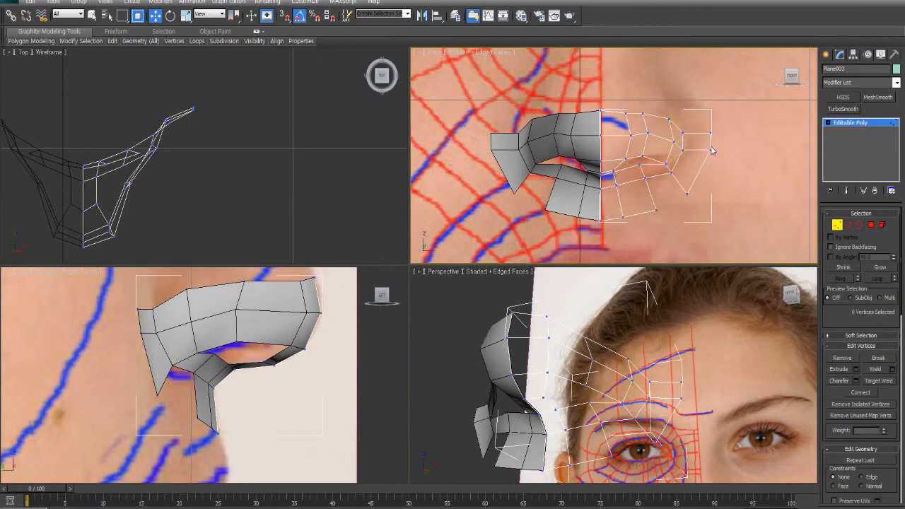
{"action": "left_click", "coordinate": [711, 148]}
- In the Front view, raise the upper vertex where the wing meets its extension and the extension's upper outer vertex
{"action": "left_click", "coordinate": [685, 130]}
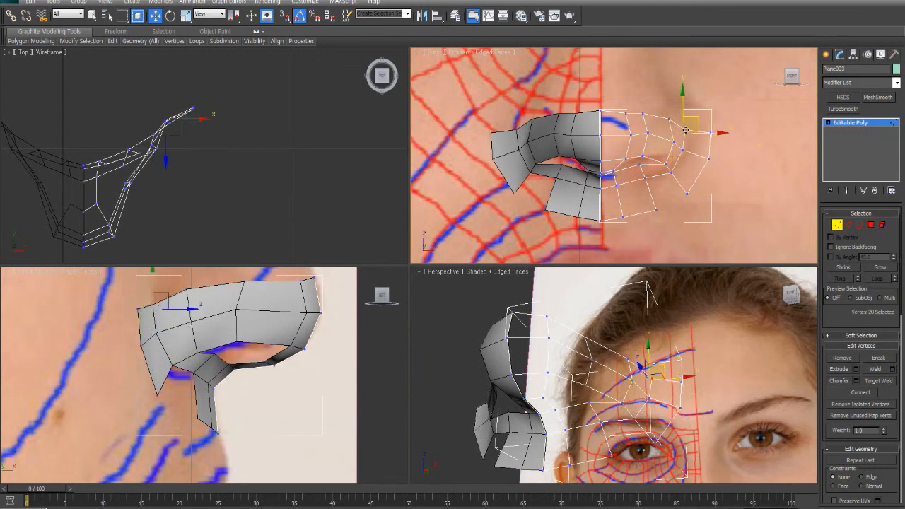
{"action": "left_click_drag", "start_coordinate": [686, 130], "coordinate": [686, 128]}
{"action": "left_click", "coordinate": [740, 160]}
{"action": "left_click", "coordinate": [685, 130]}
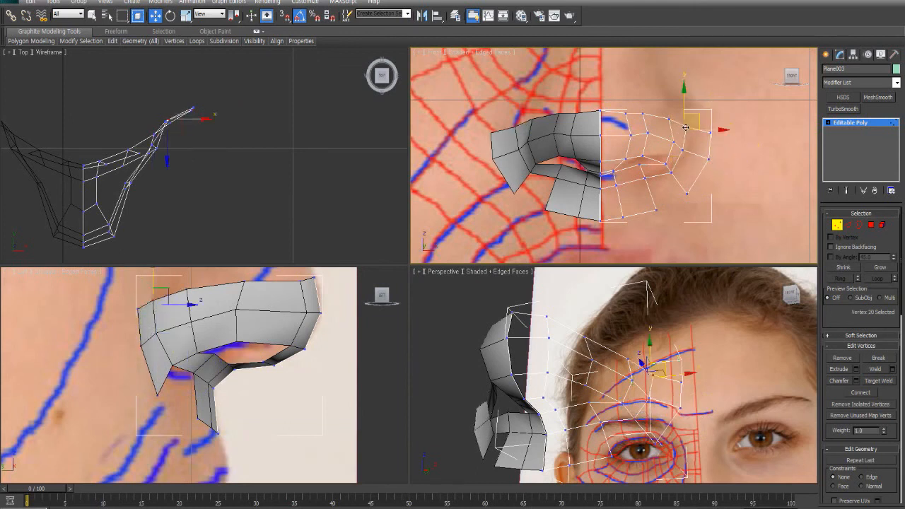
{"action": "left_click", "coordinate": [711, 111]}
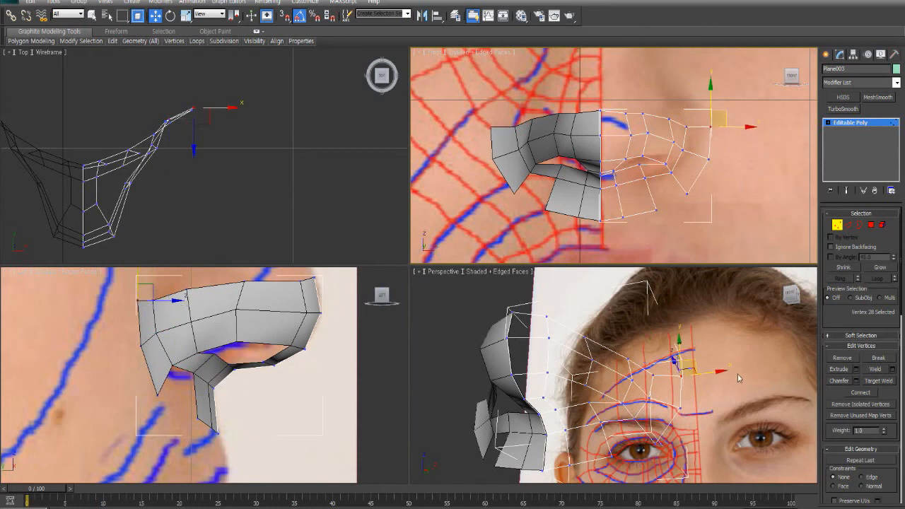
- Bridge the facing open edges of the wing extension and the strip below the nostril
{"action": "middle_click_drag", "start_coordinate": [737, 378], "coordinate": [750, 344]}
{"action": "middle_click_drag", "start_coordinate": [645, 354], "coordinate": [651, 389], "text": "alt"}
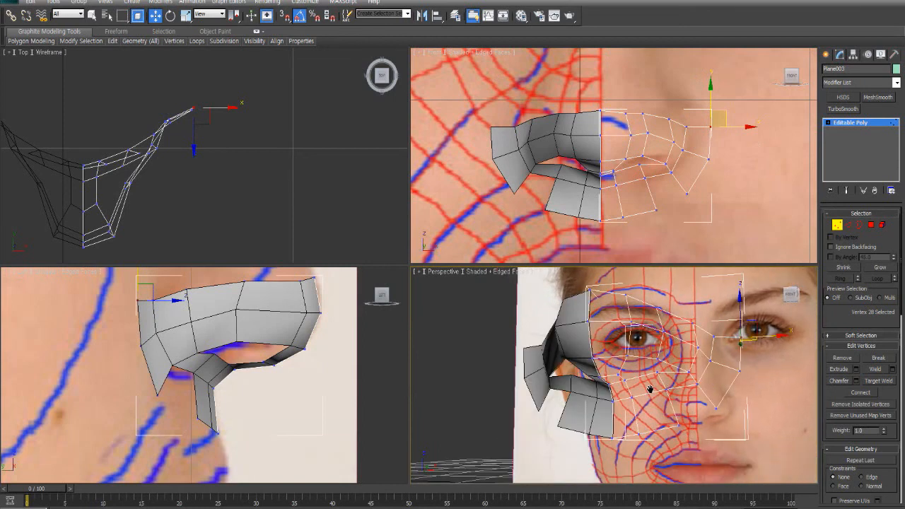
{"action": "key", "text": "shift+z"}
{"action": "key", "text": "shift+z"}
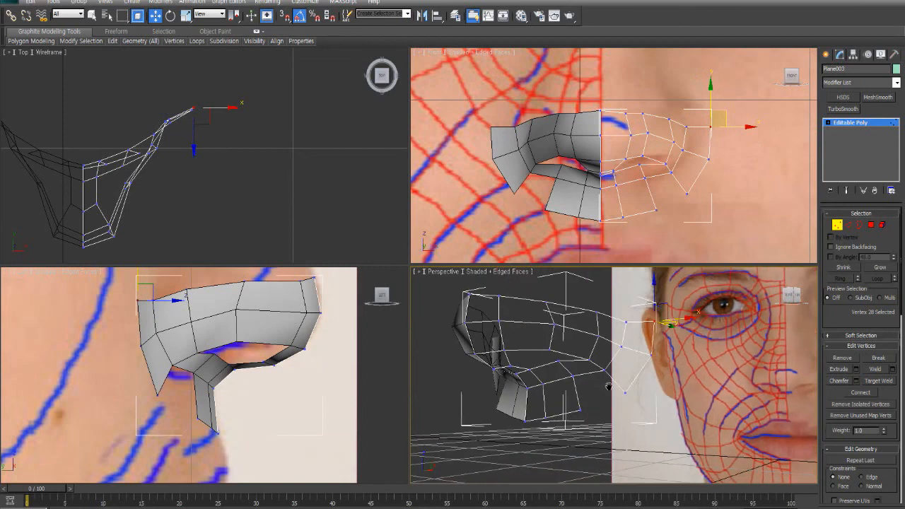
{"action": "left_click", "coordinate": [848, 225]}
{"action": "left_click", "coordinate": [616, 385]}
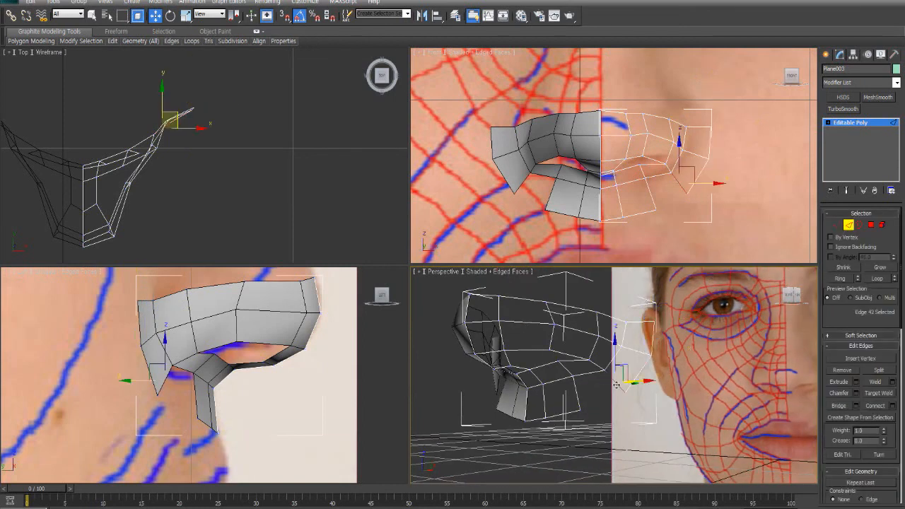
{"action": "left_click", "coordinate": [577, 396], "text": "ctrl"}
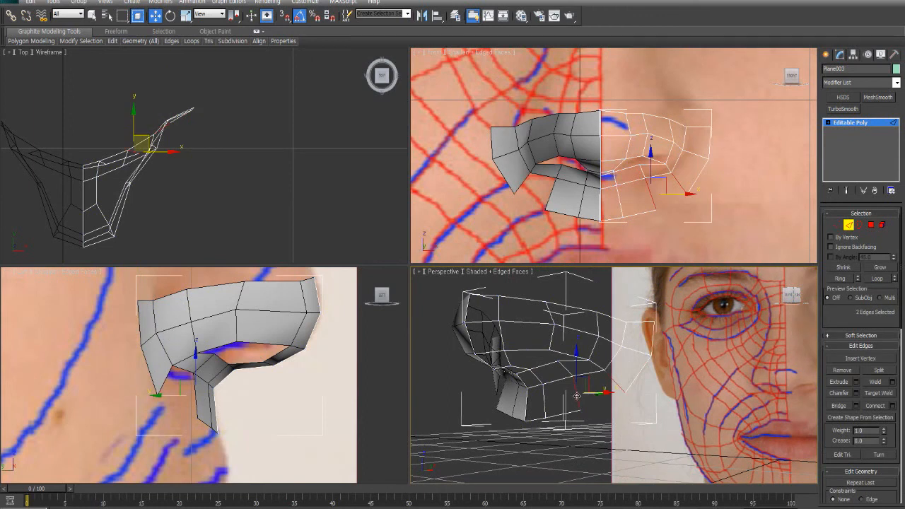
{"action": "left_click", "coordinate": [839, 406]}
- In the maximized Perspective view, adjust the rear, outer and inner vertices of the nostril opening to round its outline
{"action": "middle_click_drag", "start_coordinate": [663, 417], "coordinate": [633, 380], "text": "alt"}
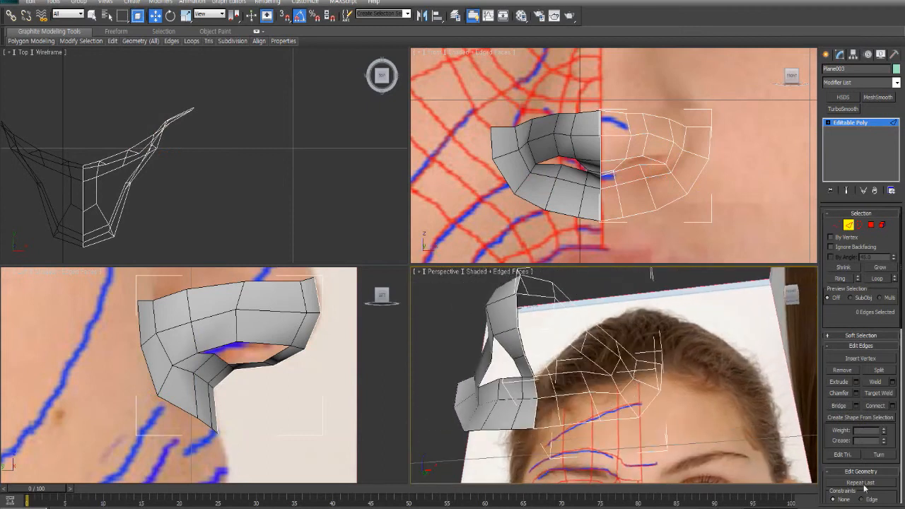
{"action": "key", "text": "alt+w"}
{"action": "middle_click_drag", "start_coordinate": [516, 290], "coordinate": [783, 235], "text": "alt"}
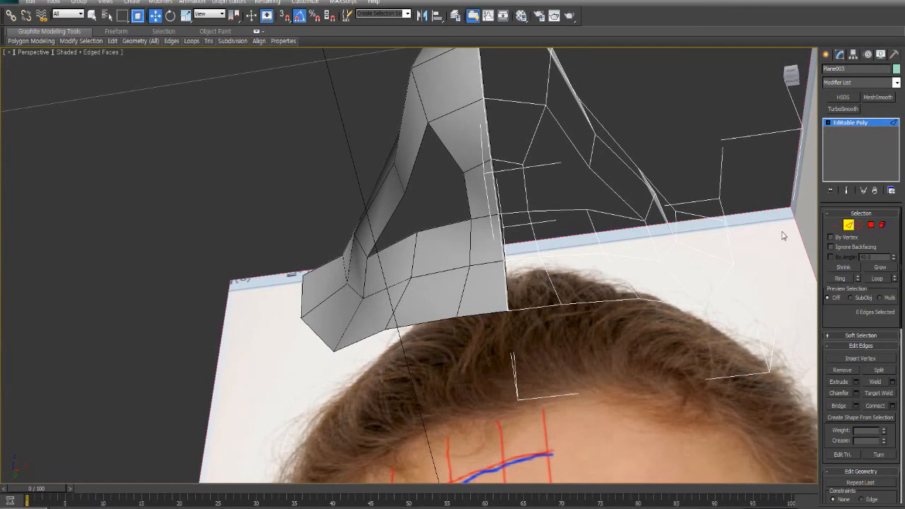
{"action": "left_click", "coordinate": [836, 225]}
{"action": "left_click", "coordinate": [589, 212]}
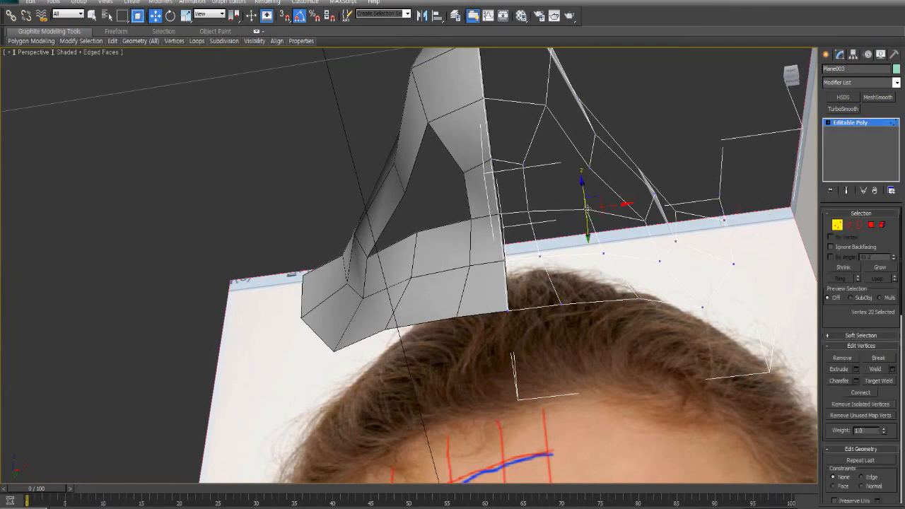
{"action": "left_click", "coordinate": [592, 170]}
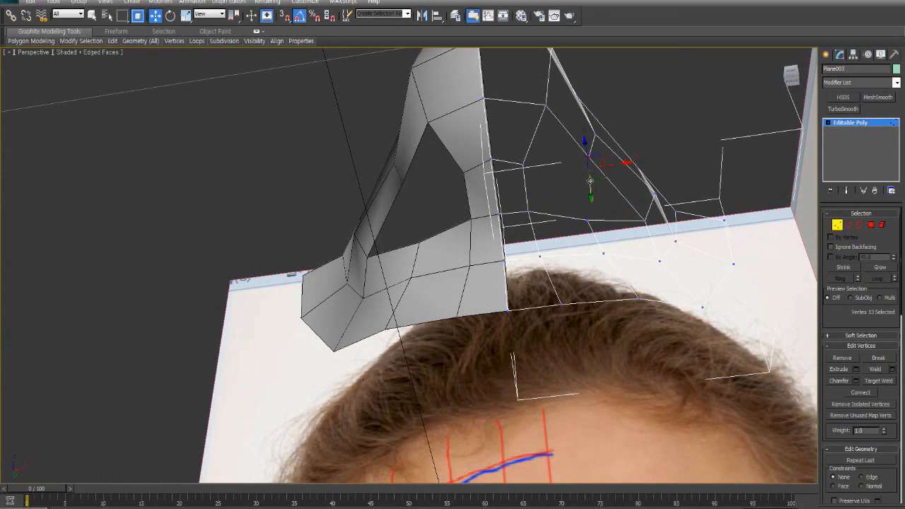
{"action": "left_click", "coordinate": [523, 166]}
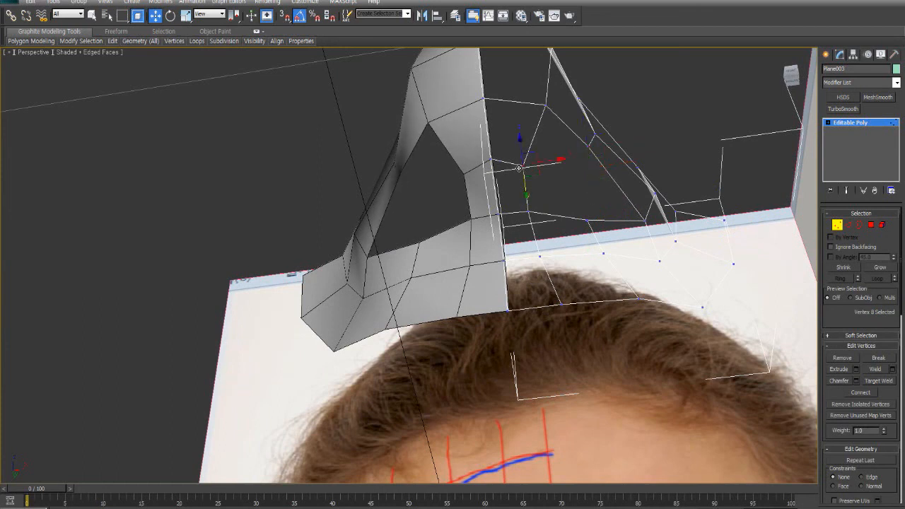
{"action": "left_click_drag", "start_coordinate": [535, 171], "coordinate": [532, 172]}
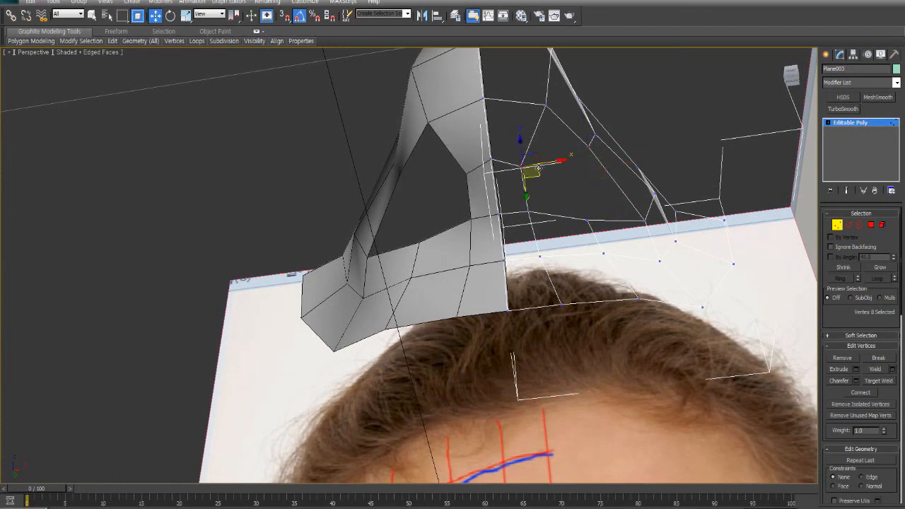
- Select the open border around the nostril hole and scale it slightly inward
{"action": "left_click", "coordinate": [859, 225]}
{"action": "left_click", "coordinate": [574, 210]}
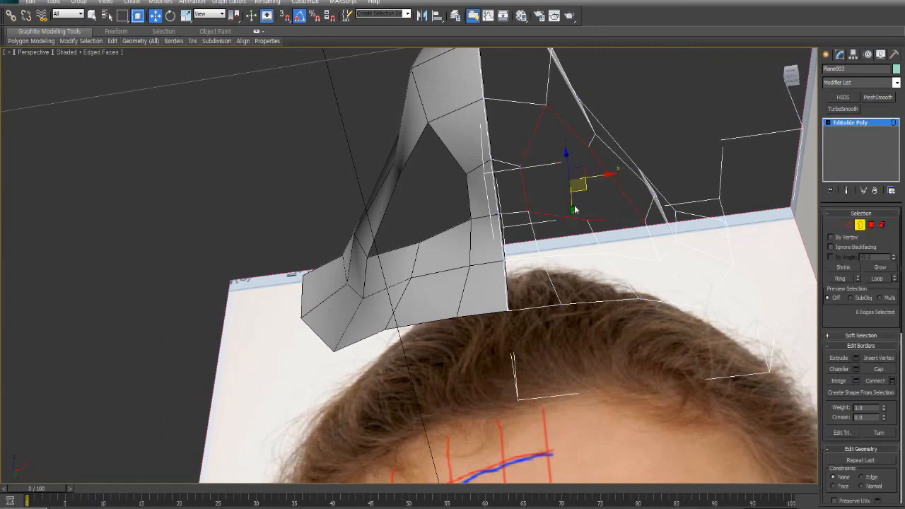
{"action": "right_click", "coordinate": [578, 174]}
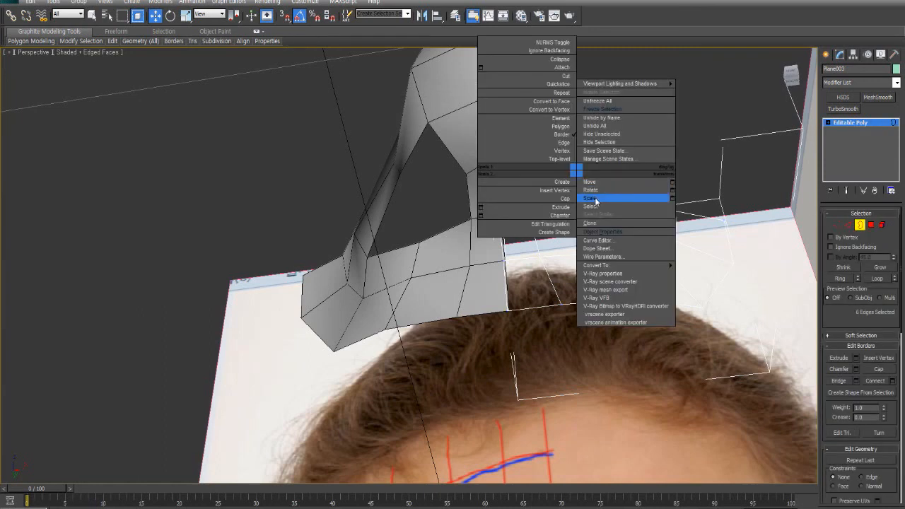
{"action": "left_click", "coordinate": [596, 199]}
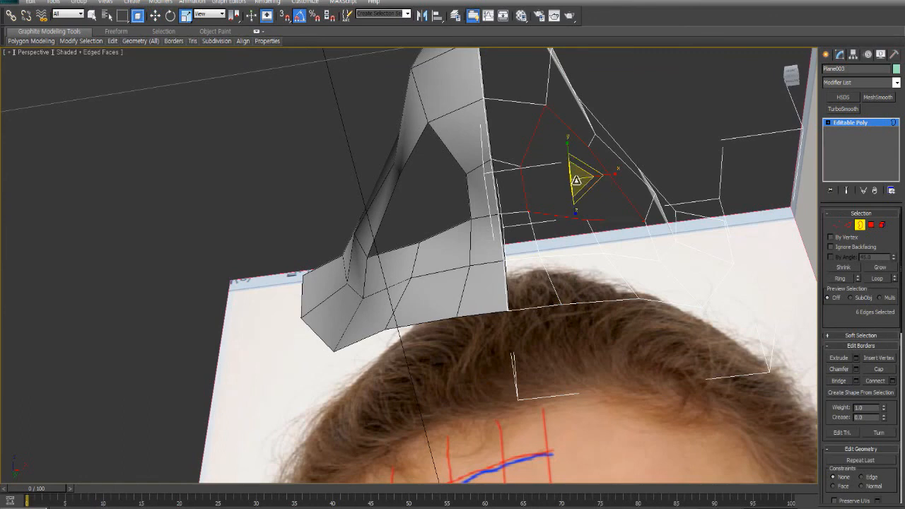
{"action": "left_click_drag", "start_coordinate": [576, 181], "coordinate": [581, 193]}
{"action": "middle_click_drag", "start_coordinate": [605, 229], "coordinate": [620, 238], "text": "alt"}
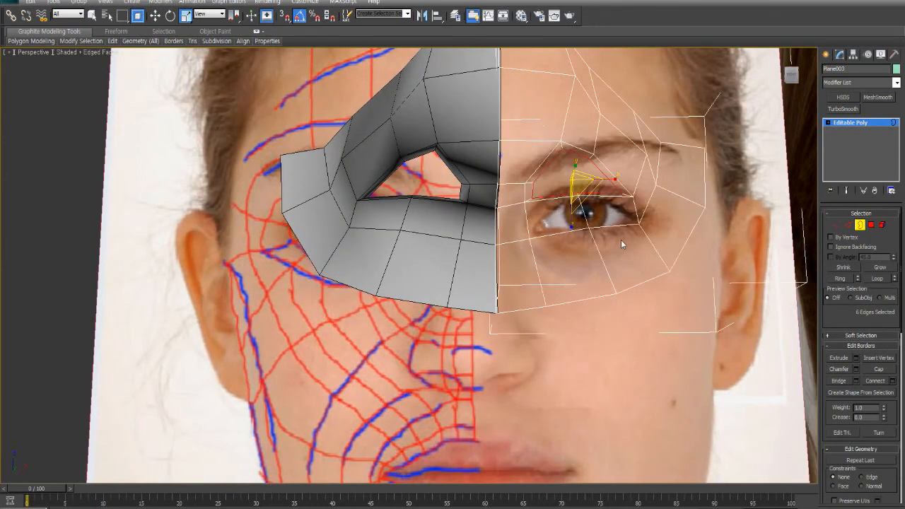
- Move the nostril border slightly up, and extend it upward into the nose as a new ring of polygons
{"action": "right_click", "coordinate": [618, 237]}
{"action": "left_click", "coordinate": [631, 250]}
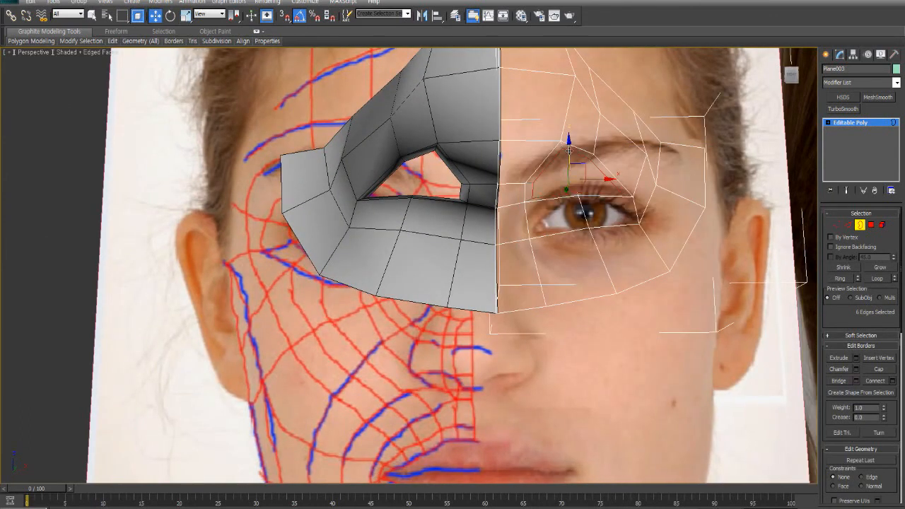
{"action": "left_click_drag", "start_coordinate": [569, 151], "coordinate": [569, 147]}
{"action": "left_click_drag", "start_coordinate": [596, 178], "coordinate": [596, 178]}
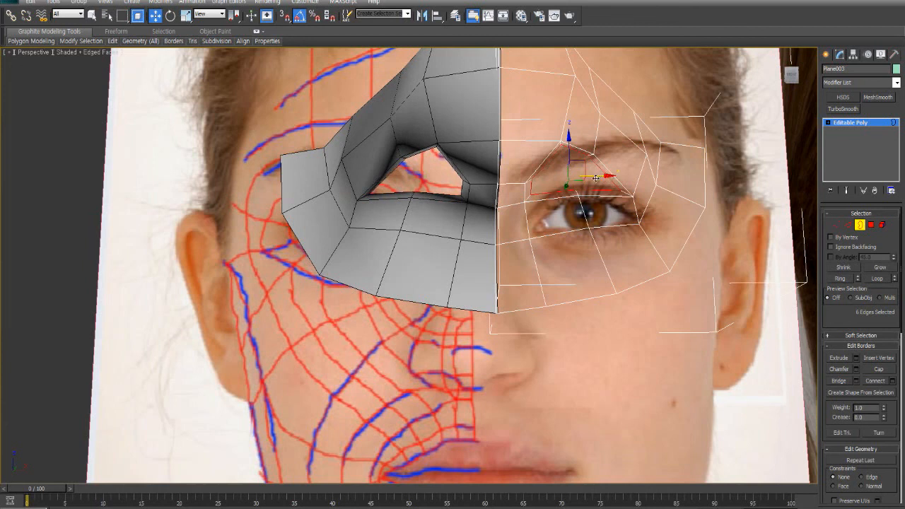
{"action": "middle_click_drag", "start_coordinate": [576, 233], "coordinate": [579, 269]}
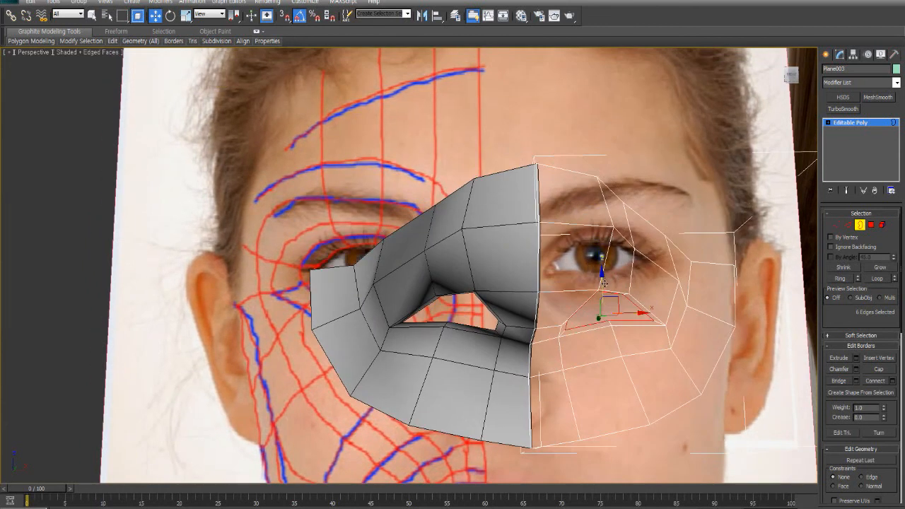
{"action": "left_click_drag", "start_coordinate": [600, 281], "coordinate": [600, 271]}
- Scale the inner nostril border inward as another polygon ring and shift it toward the nose's centre line
{"action": "right_click", "coordinate": [636, 306]}
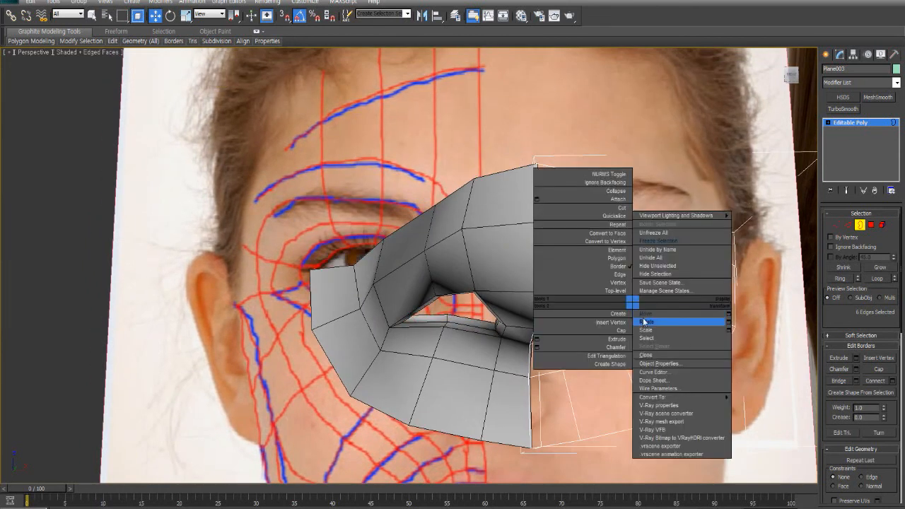
{"action": "left_click", "coordinate": [658, 330]}
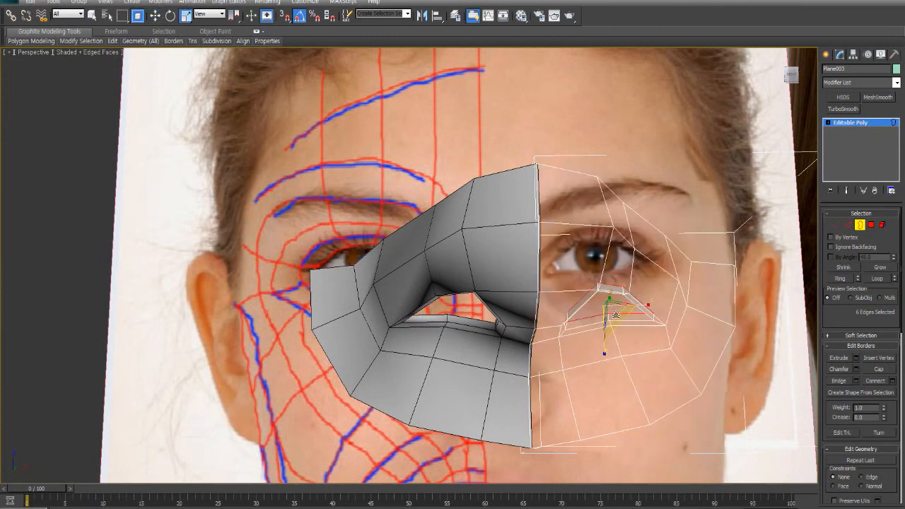
{"action": "left_click_drag", "start_coordinate": [606, 315], "coordinate": [625, 367]}
{"action": "right_click", "coordinate": [639, 304]}
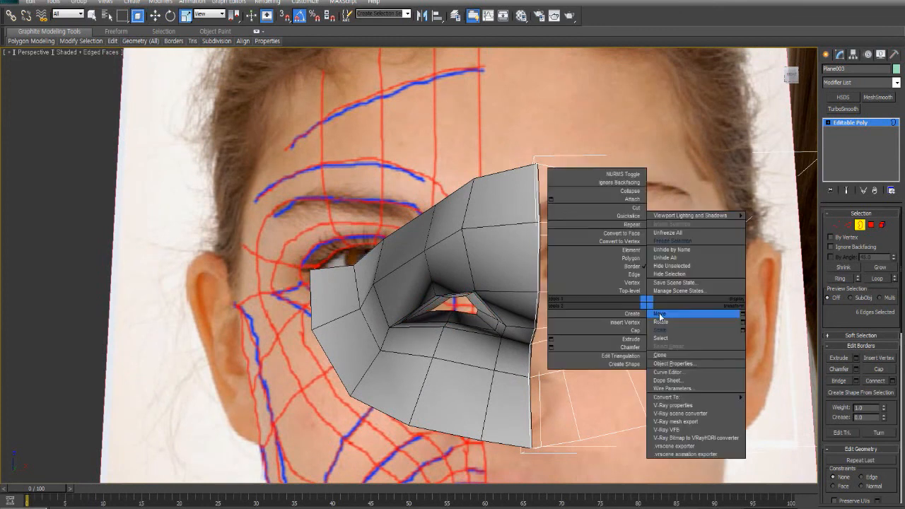
{"action": "left_click", "coordinate": [657, 318]}
{"action": "left_click_drag", "start_coordinate": [608, 303], "coordinate": [609, 307]}
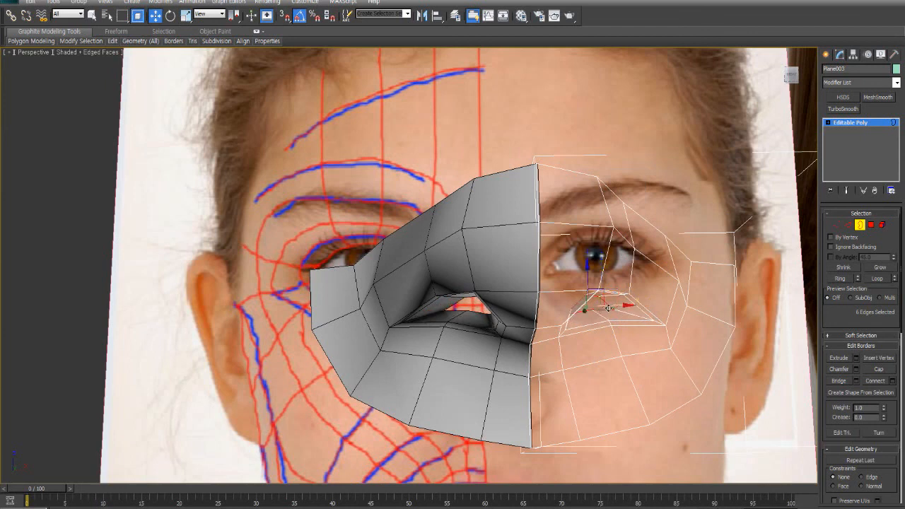
- Collapse the inner nostril border into a single point to close the hole
{"action": "middle_click_drag", "start_coordinate": [609, 309], "coordinate": [660, 360], "text": "alt"}
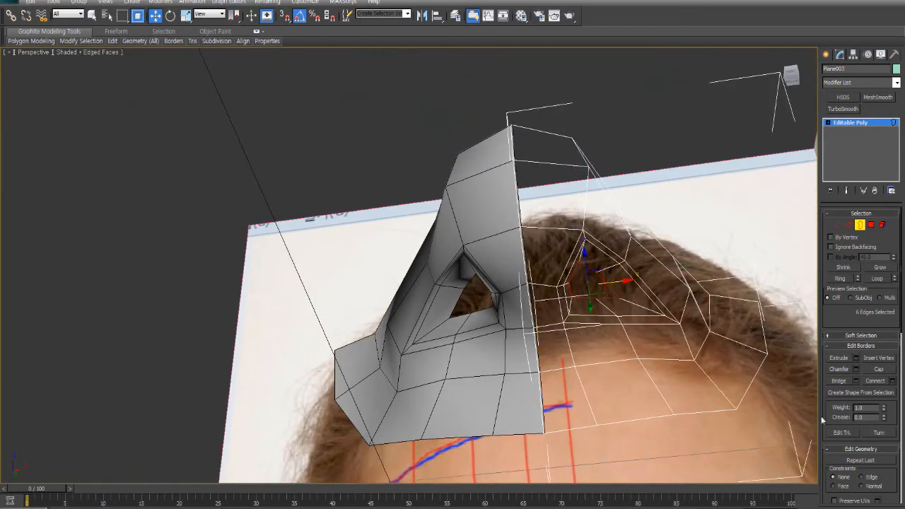
{"action": "left_click_drag", "start_coordinate": [888, 476], "coordinate": [899, 286]}
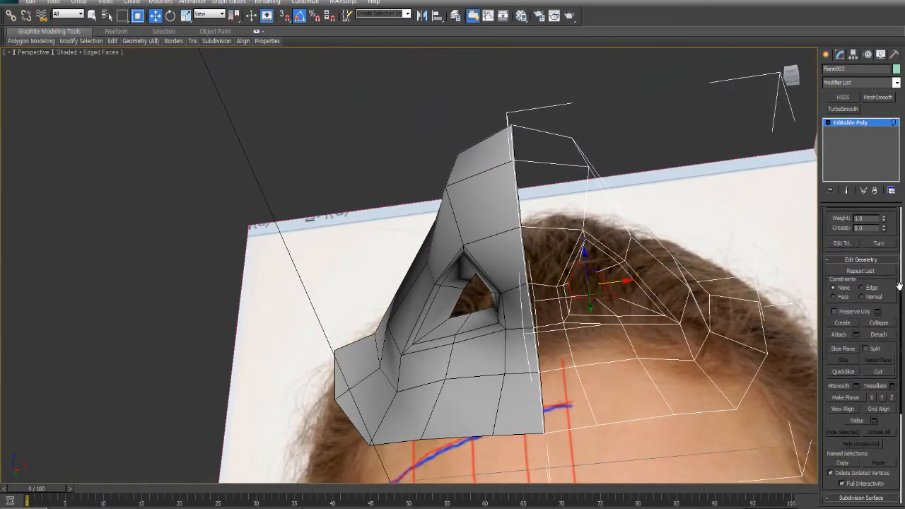
{"action": "left_click", "coordinate": [881, 324]}
- At vertex level, move the vertex on the nose's upper side edge outward and raise the top edge vertex nearer the centre line
{"action": "middle_click_drag", "start_coordinate": [679, 232], "coordinate": [603, 267], "text": "alt"}
{"action": "scroll", "coordinate": [593, 285], "scroll_direction": "down", "scroll_amount": 5}
{"action": "middle_click_drag", "start_coordinate": [497, 286], "coordinate": [503, 264], "text": "alt"}
{"action": "scroll", "coordinate": [549, 257], "scroll_direction": "up", "scroll_amount": 5}
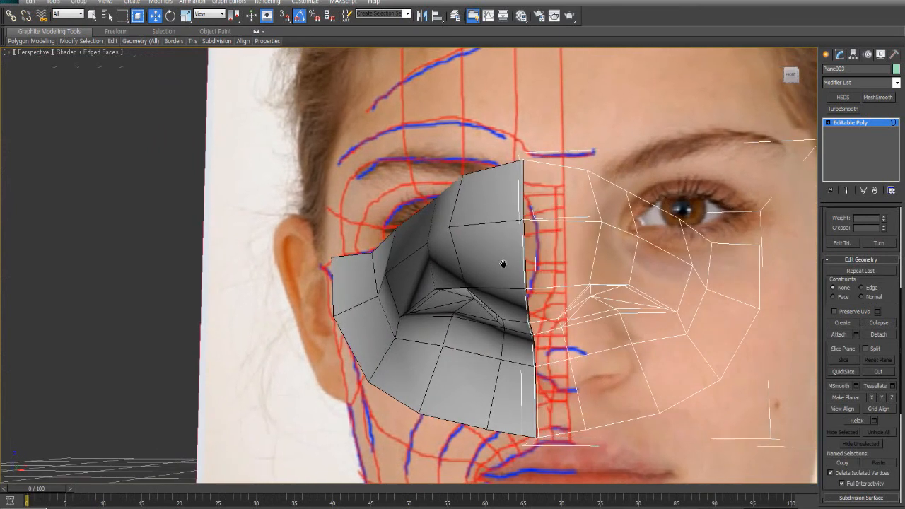
{"action": "left_click", "coordinate": [827, 123]}
{"action": "left_click", "coordinate": [845, 130]}
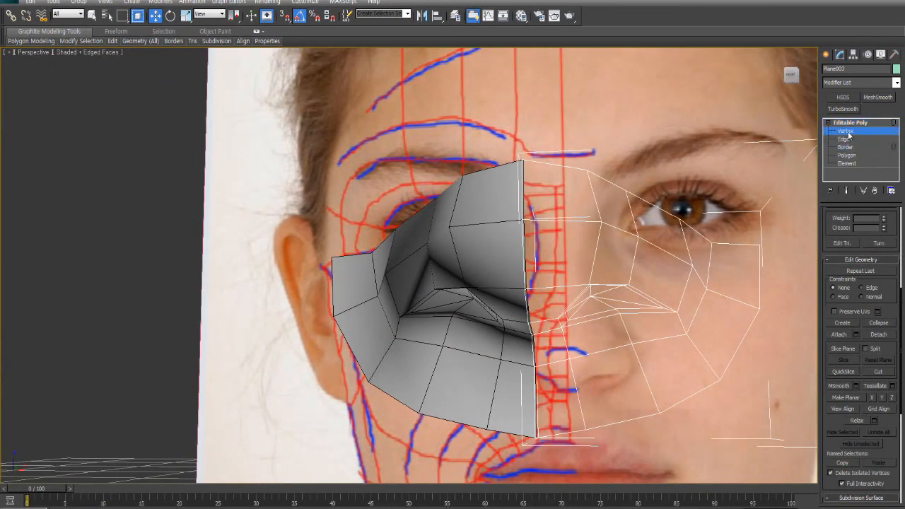
{"action": "left_click", "coordinate": [626, 192]}
{"action": "right_click", "coordinate": [645, 192]}
{"action": "left_click", "coordinate": [660, 201]}
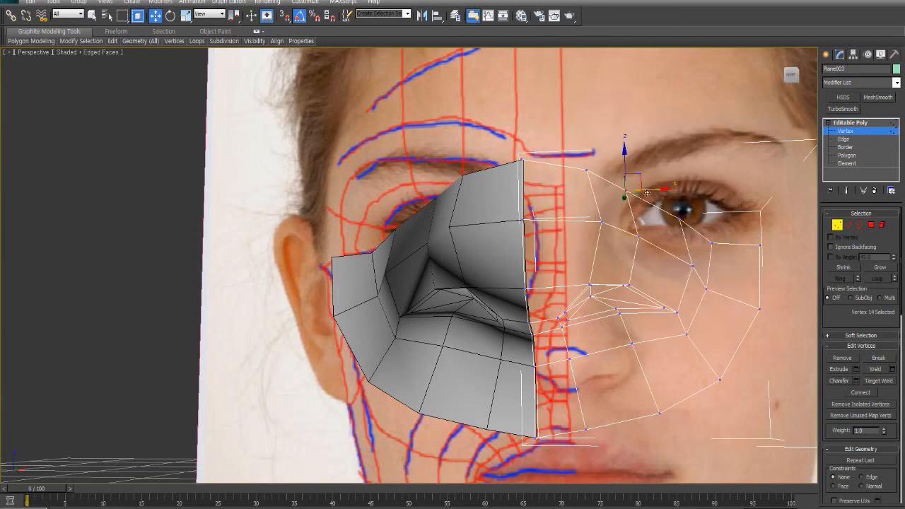
{"action": "left_click", "coordinate": [586, 172]}
{"action": "left_click_drag", "start_coordinate": [586, 140], "coordinate": [586, 134]}
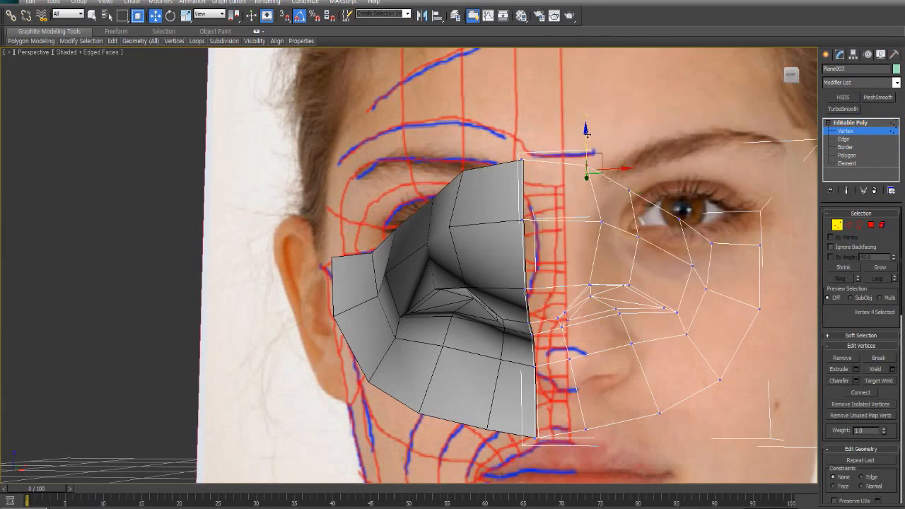
- Nudge the nose-side vertex above the nostril inward, and spread the two vertices at the wing crease apart horizontally
{"action": "left_click", "coordinate": [602, 222]}
{"action": "left_click_drag", "start_coordinate": [624, 219], "coordinate": [623, 219]}
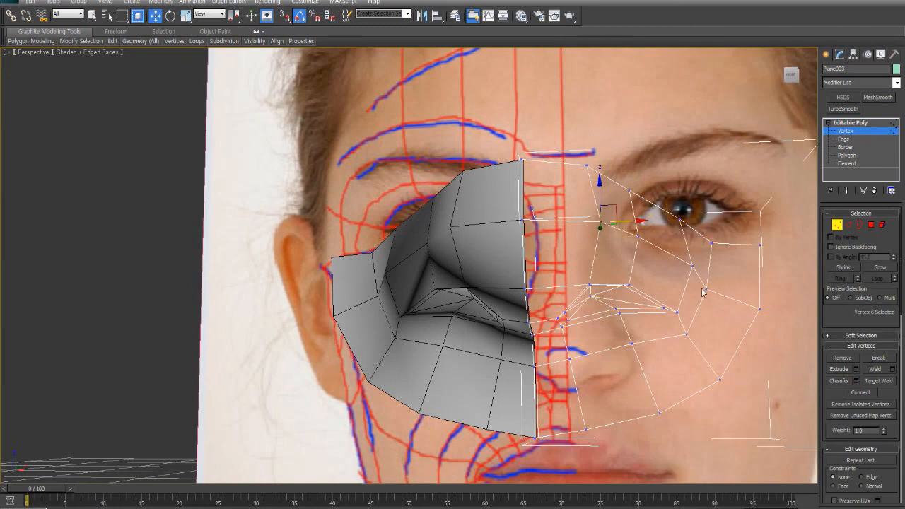
{"action": "left_click", "coordinate": [705, 288]}
{"action": "left_click_drag", "start_coordinate": [727, 288], "coordinate": [734, 289]}
{"action": "left_click", "coordinate": [719, 312]}
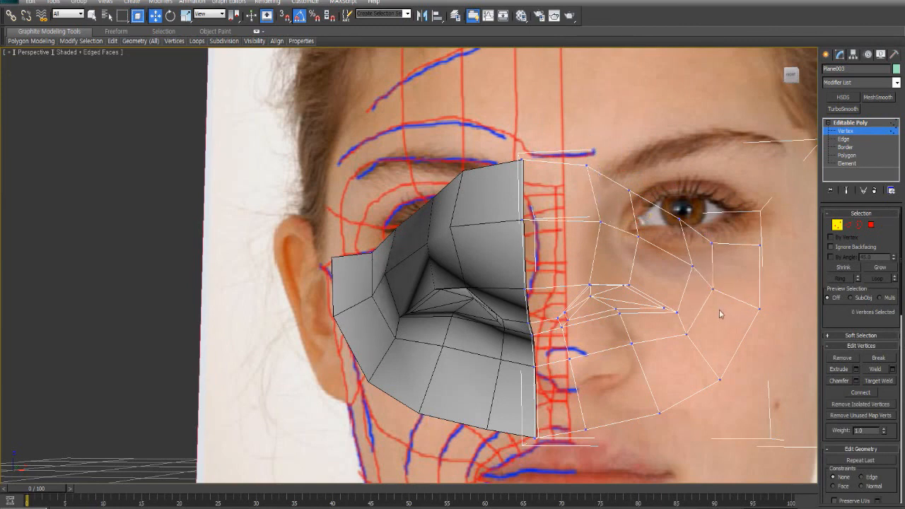
{"action": "left_click_drag", "start_coordinate": [692, 269], "coordinate": [685, 269]}
- Check the nose mesh against the front and side reference photos and save the scene
{"action": "middle_click_drag", "start_coordinate": [599, 366], "coordinate": [669, 368], "text": "alt"}
{"action": "middle_click_drag", "start_coordinate": [669, 369], "coordinate": [599, 378]}
{"action": "scroll", "coordinate": [699, 372], "scroll_direction": "down", "scroll_amount": 8}
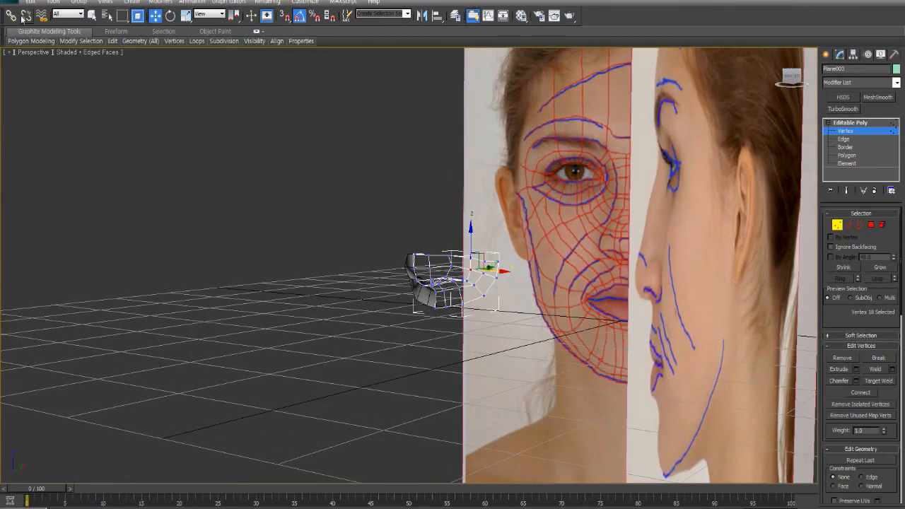
{"action": "left_click", "coordinate": [13, 3]}
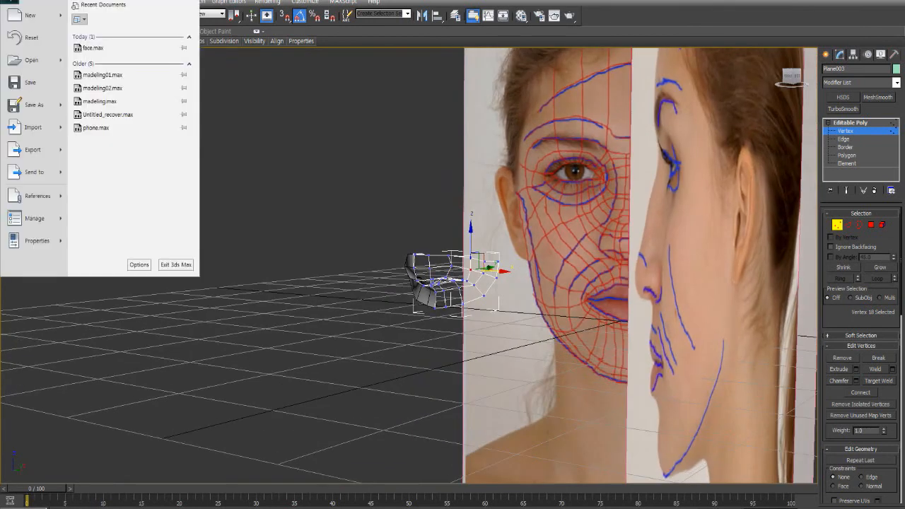
{"action": "left_click", "coordinate": [30, 83]}
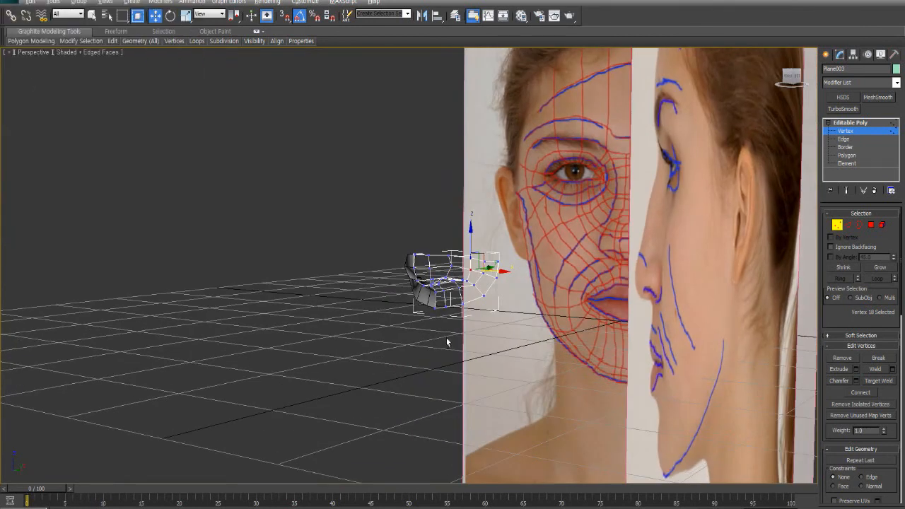